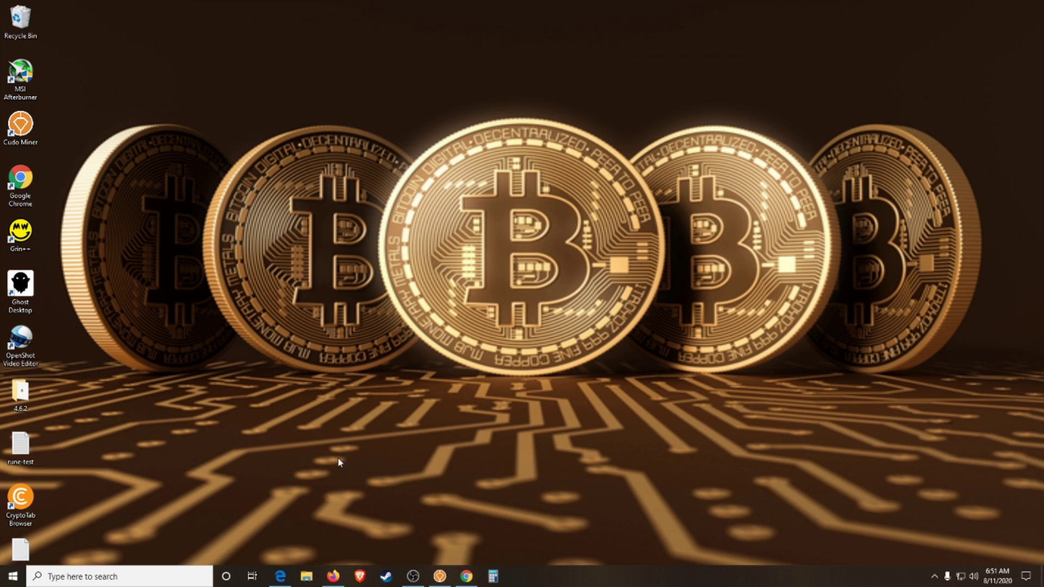
- Restore the Chrome window showing the Project Serum homepage from the taskbar
{"action": "left_click", "coordinate": [466, 577]}
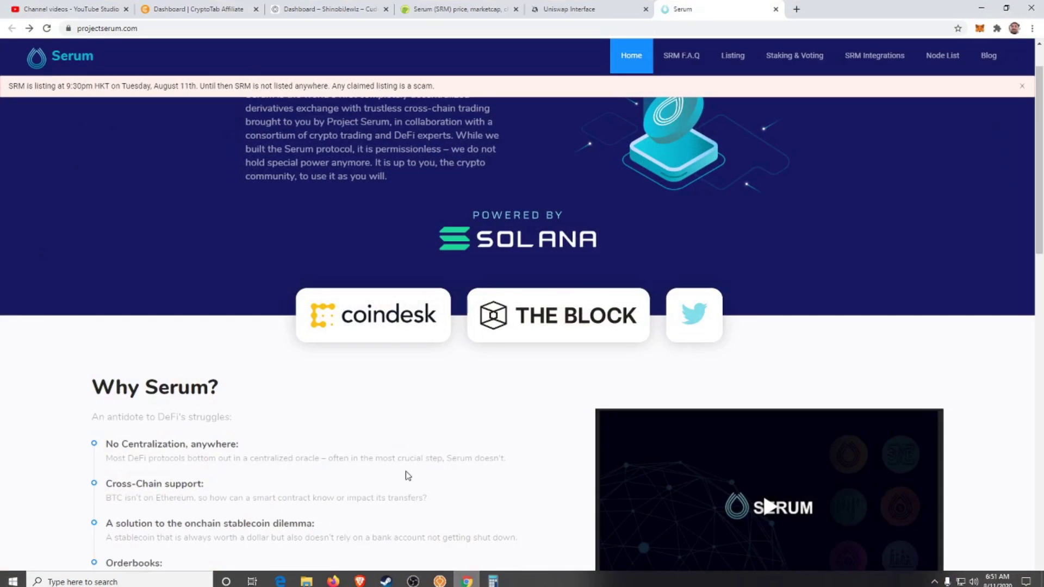
{"action": "scroll", "coordinate": [466, 419], "scroll_direction": "up", "scroll_amount": 1}
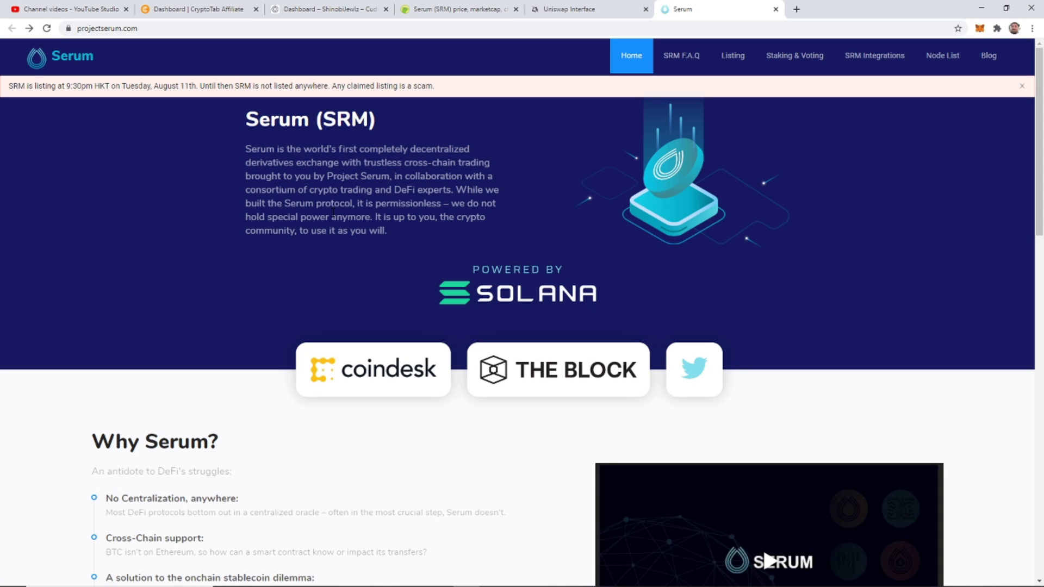
{"action": "scroll", "coordinate": [334, 215], "scroll_direction": "down", "scroll_amount": 5}
{"action": "scroll", "coordinate": [334, 215], "scroll_direction": "down", "scroll_amount": 3}
{"action": "scroll", "coordinate": [340, 216], "scroll_direction": "down", "scroll_amount": 4}
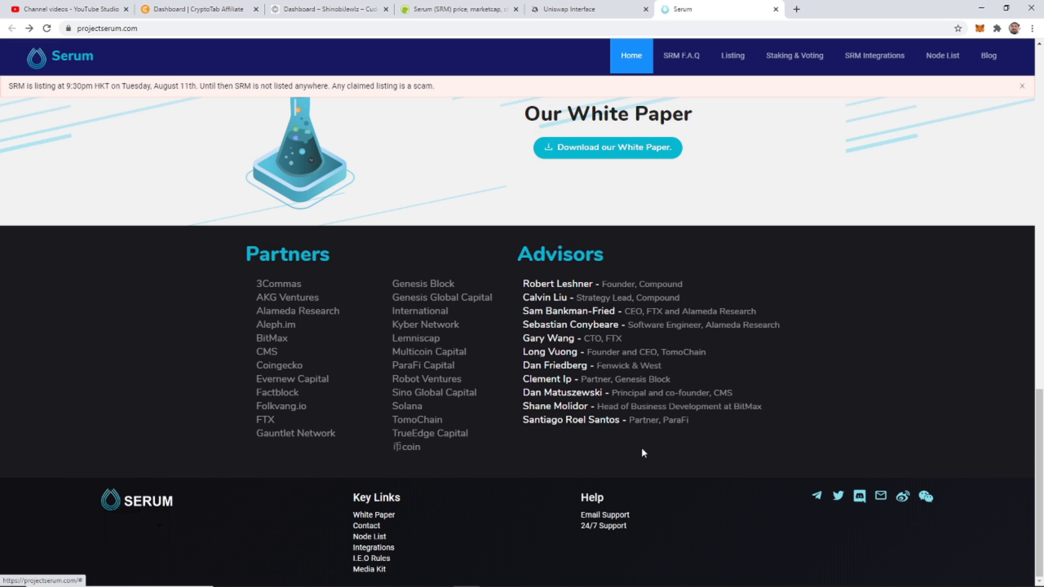
{"action": "scroll", "coordinate": [1023, 441], "scroll_direction": "up", "scroll_amount": 2}
{"action": "scroll", "coordinate": [979, 431], "scroll_direction": "up", "scroll_amount": 6}
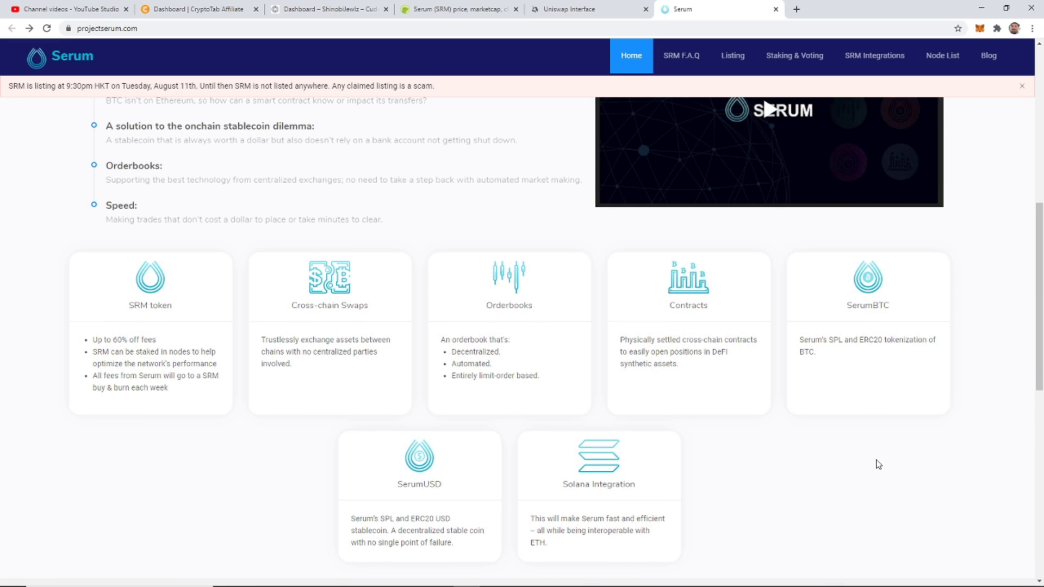
{"action": "scroll", "coordinate": [876, 461], "scroll_direction": "up", "scroll_amount": 1}
{"action": "scroll", "coordinate": [879, 457], "scroll_direction": "up", "scroll_amount": 4}
{"action": "scroll", "coordinate": [864, 449], "scroll_direction": "up", "scroll_amount": 1}
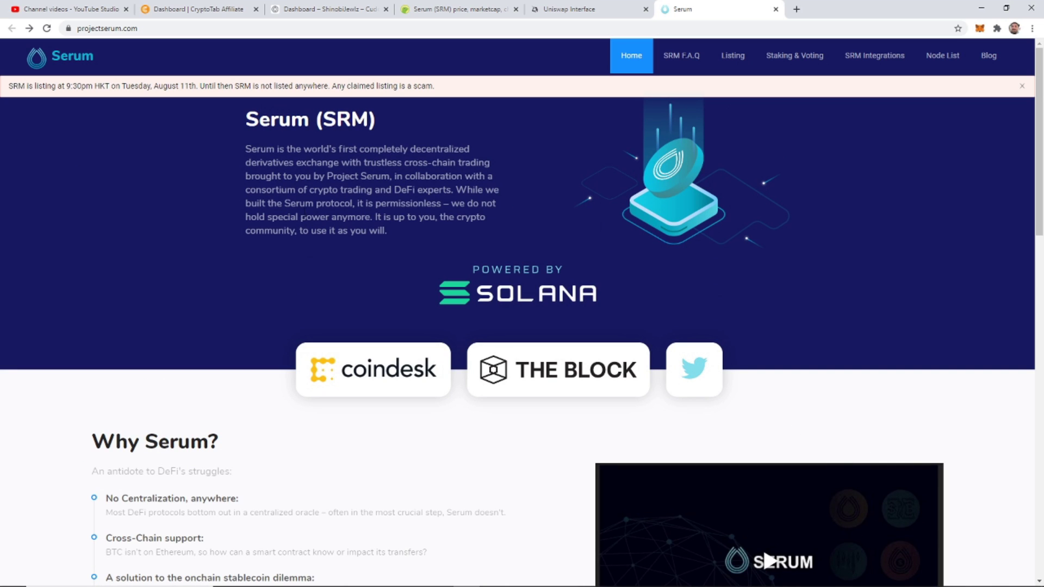
{"action": "scroll", "coordinate": [318, 212], "scroll_direction": "down", "scroll_amount": 1}
{"action": "scroll", "coordinate": [319, 212], "scroll_direction": "down", "scroll_amount": 1}
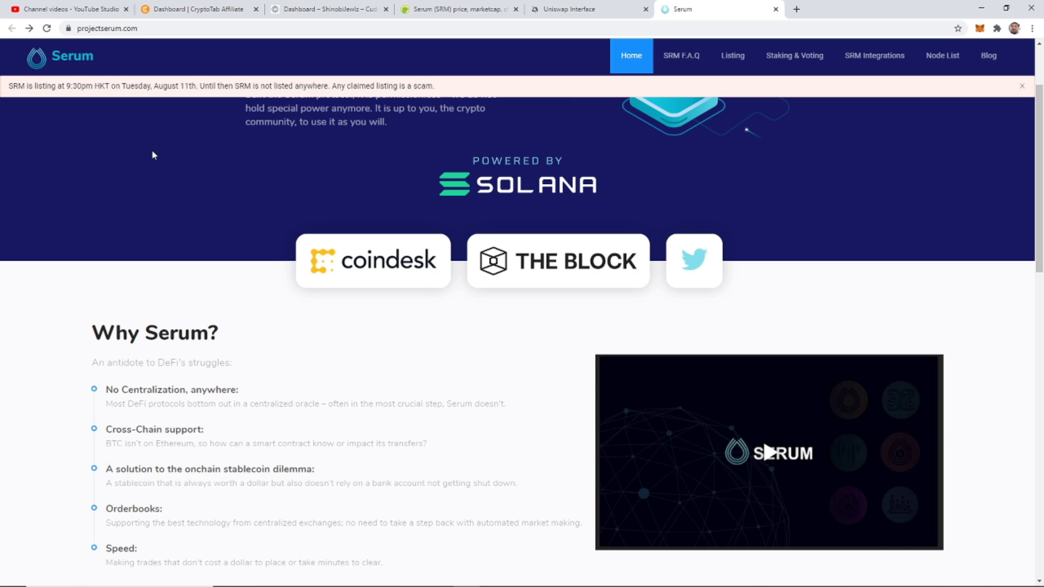
{"action": "scroll", "coordinate": [424, 371], "scroll_direction": "down", "scroll_amount": 1}
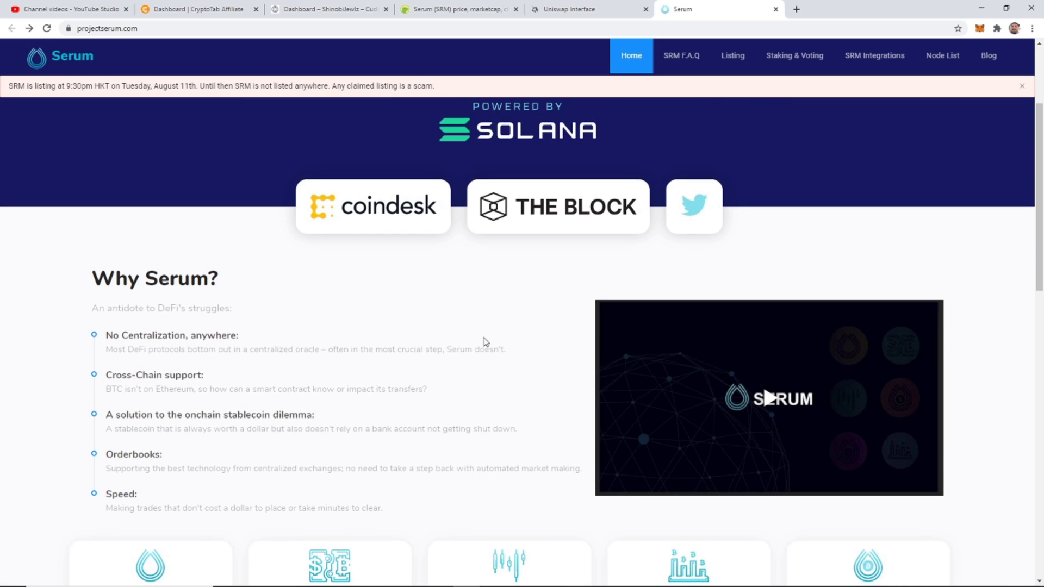
{"action": "scroll", "coordinate": [487, 341], "scroll_direction": "down", "scroll_amount": 1}
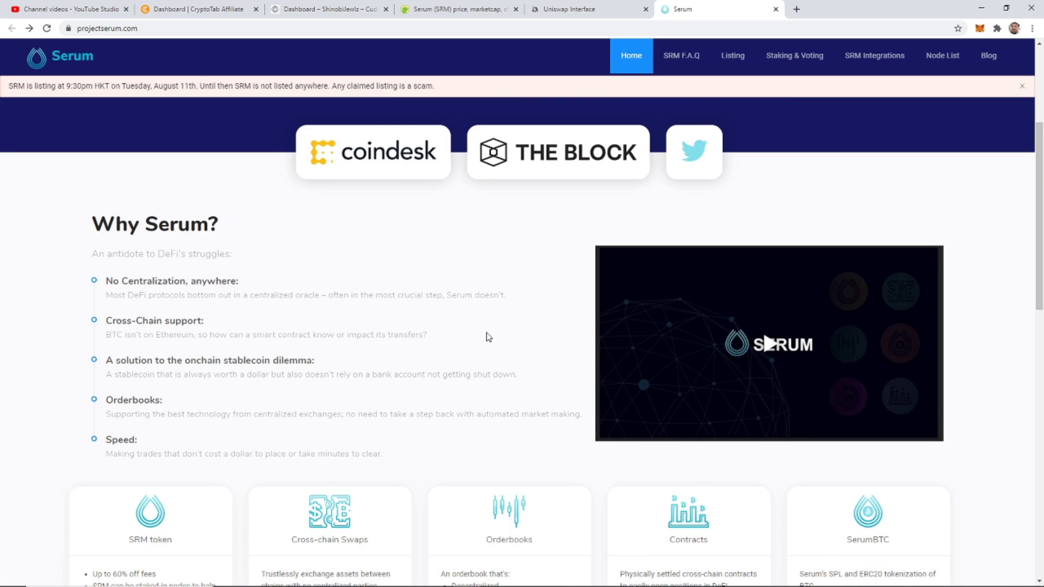
{"action": "scroll", "coordinate": [487, 339], "scroll_direction": "down", "scroll_amount": 1}
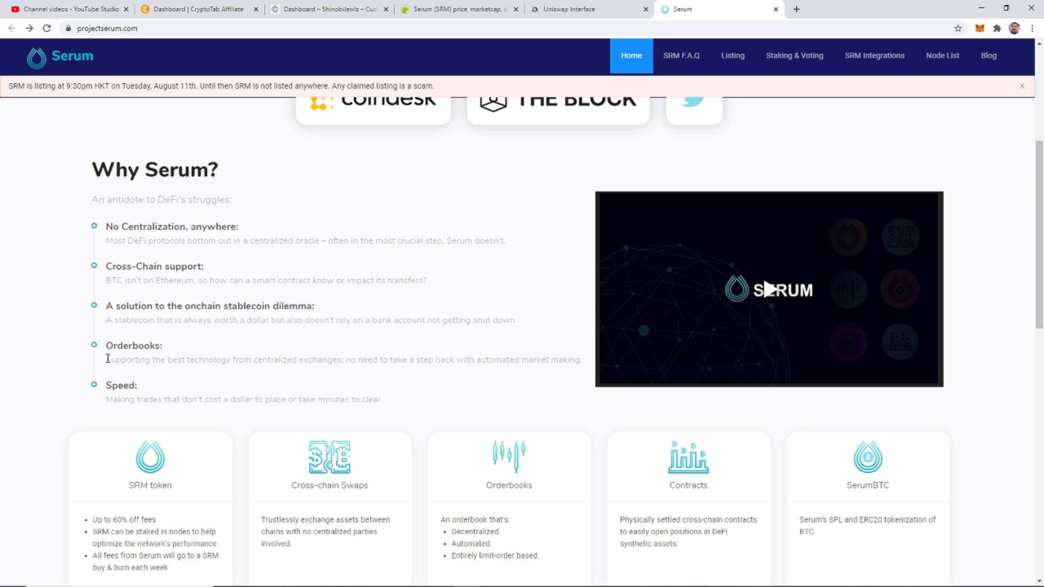
{"action": "scroll", "coordinate": [793, 475], "scroll_direction": "down", "scroll_amount": 2}
{"action": "scroll", "coordinate": [781, 466], "scroll_direction": "down", "scroll_amount": 3}
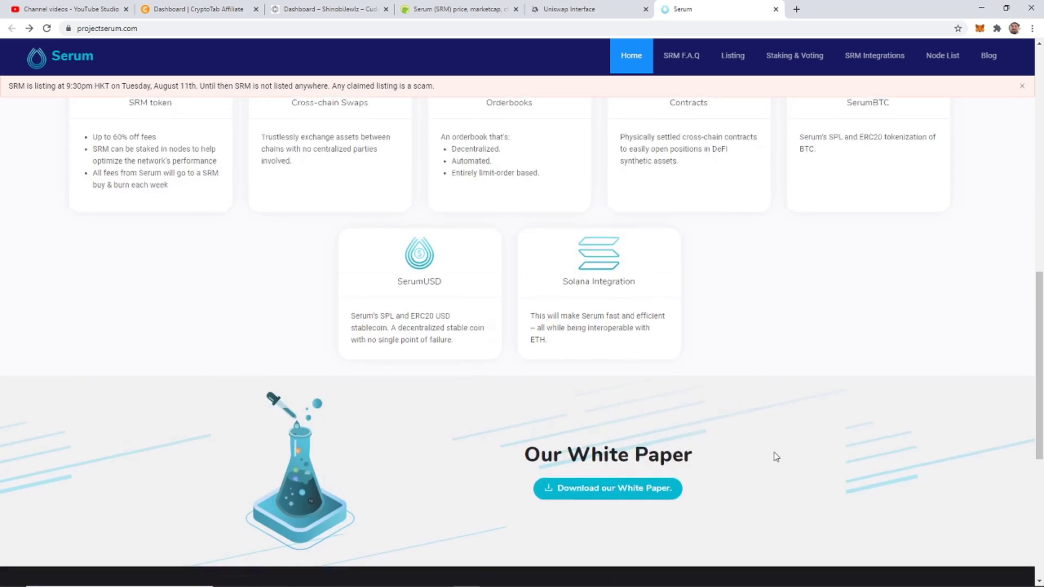
{"action": "scroll", "coordinate": [776, 460], "scroll_direction": "down", "scroll_amount": 1}
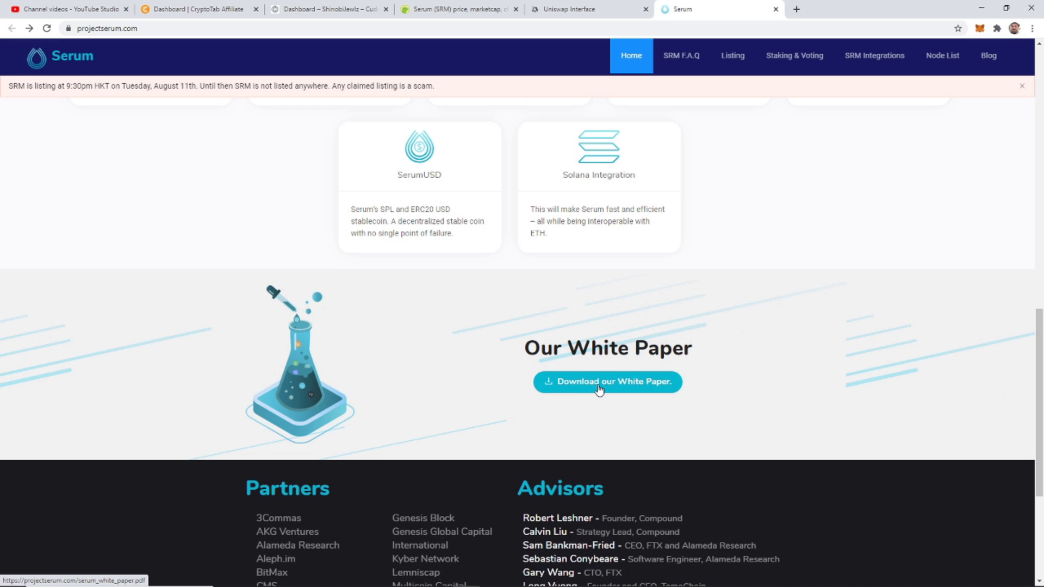
{"action": "scroll", "coordinate": [856, 384], "scroll_direction": "up", "scroll_amount": 1}
{"action": "scroll", "coordinate": [855, 395], "scroll_direction": "up", "scroll_amount": 4}
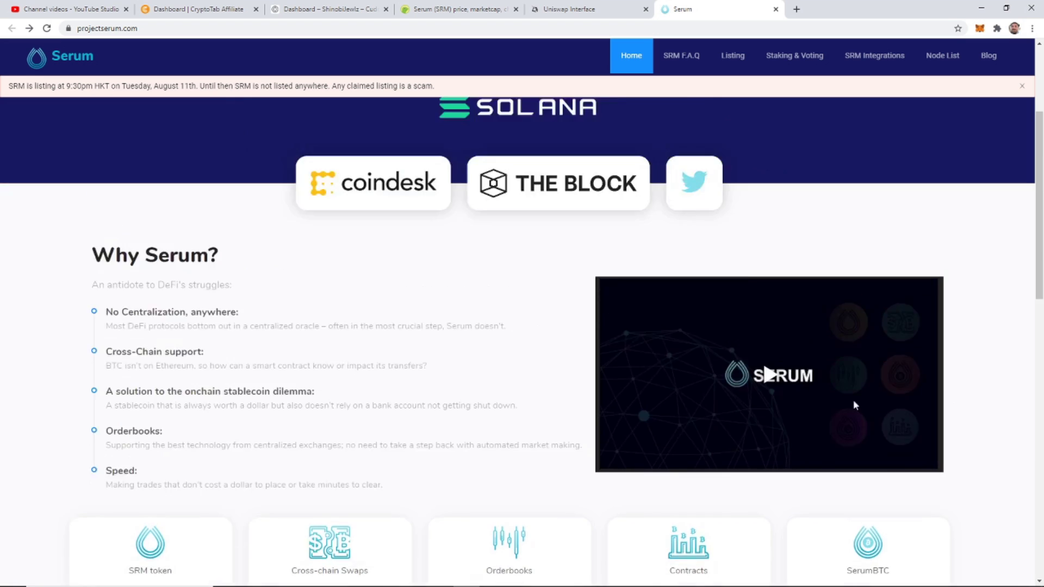
{"action": "scroll", "coordinate": [854, 400], "scroll_direction": "up", "scroll_amount": 2}
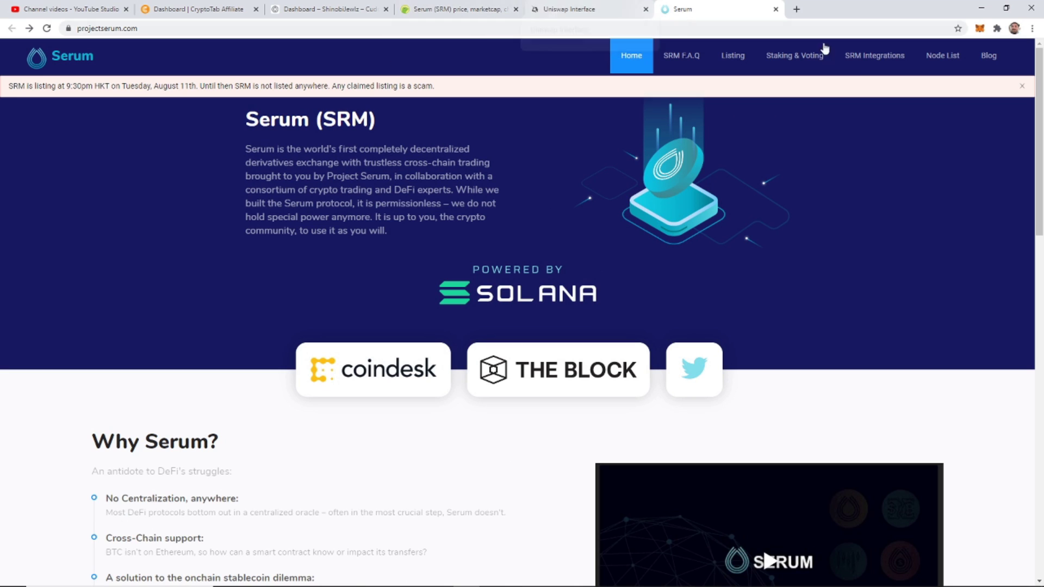
- Open the Serum Listing page and highlight the sentence about the pools' starting price
{"action": "left_click", "coordinate": [730, 57]}
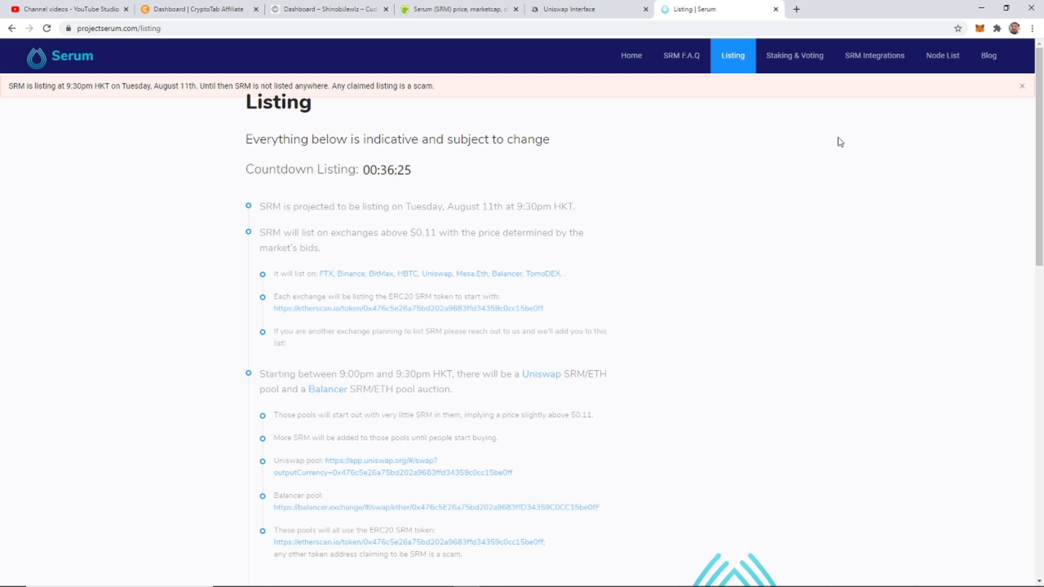
{"action": "scroll", "coordinate": [638, 132], "scroll_direction": "down", "scroll_amount": 2}
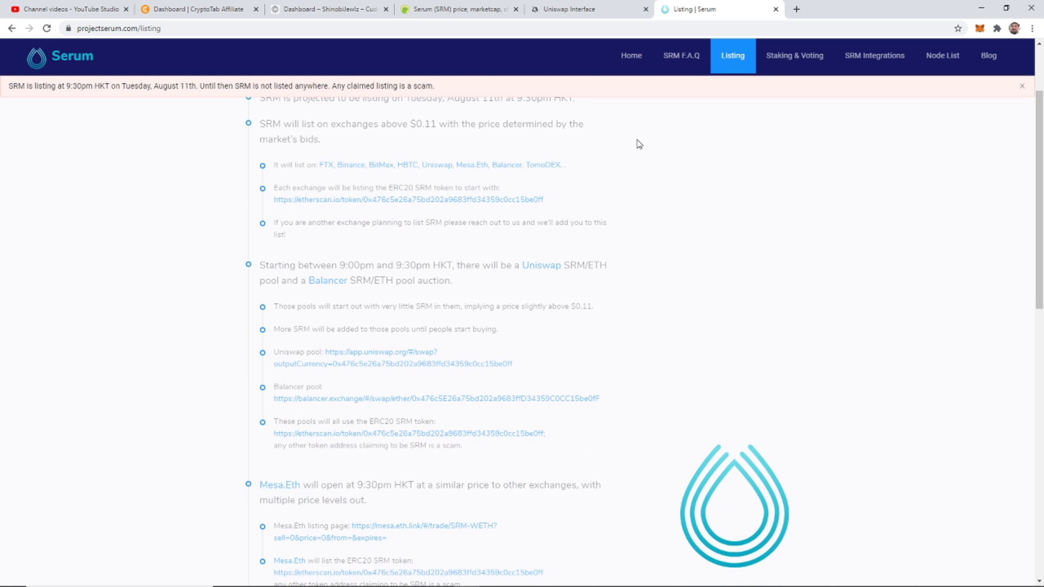
{"action": "scroll", "coordinate": [638, 144], "scroll_direction": "down", "scroll_amount": 1}
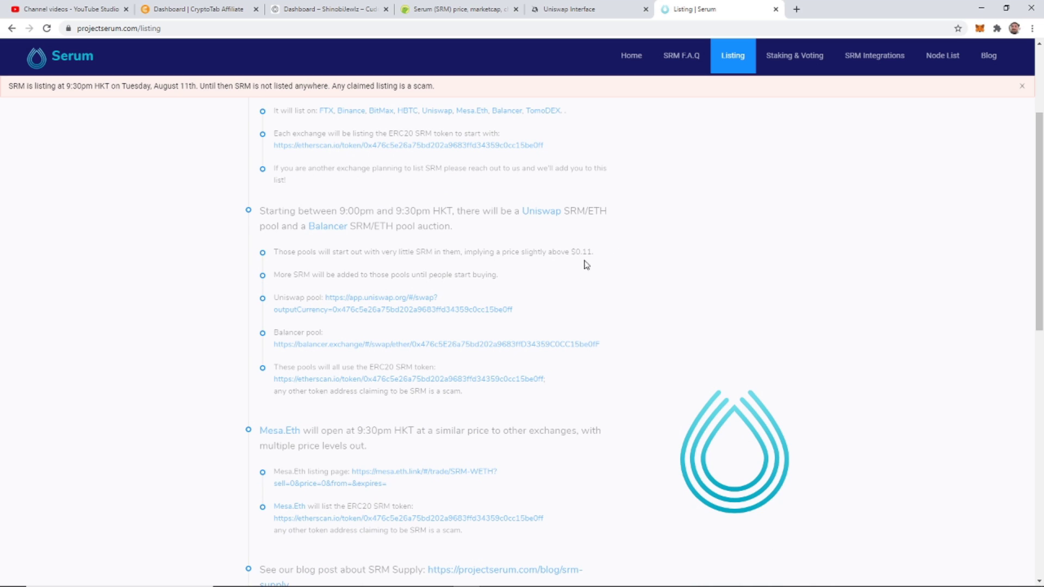
{"action": "left_click_drag", "start_coordinate": [592, 254], "coordinate": [273, 260]}
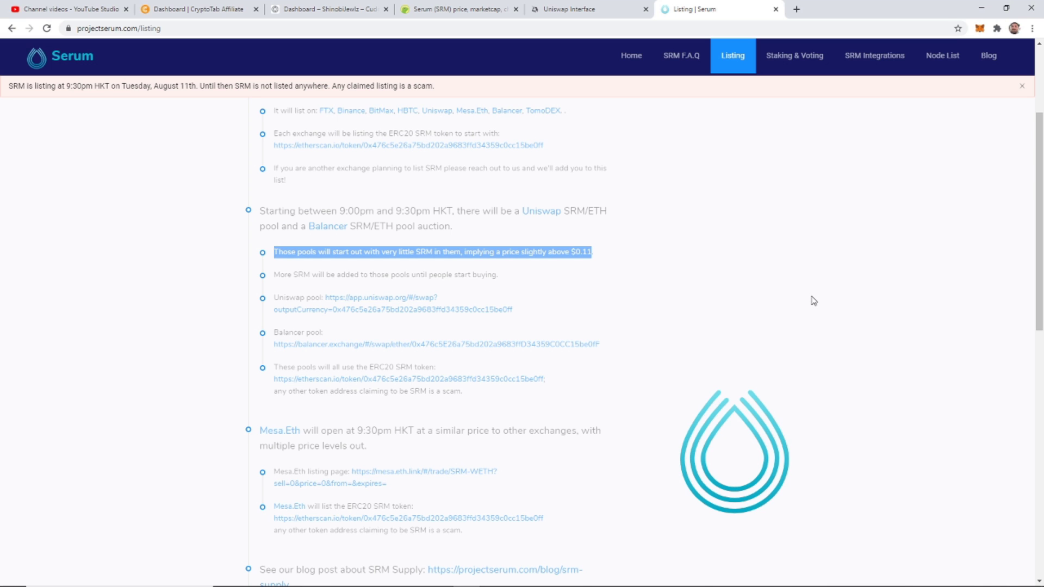
{"action": "scroll", "coordinate": [871, 303], "scroll_direction": "up", "scroll_amount": 2}
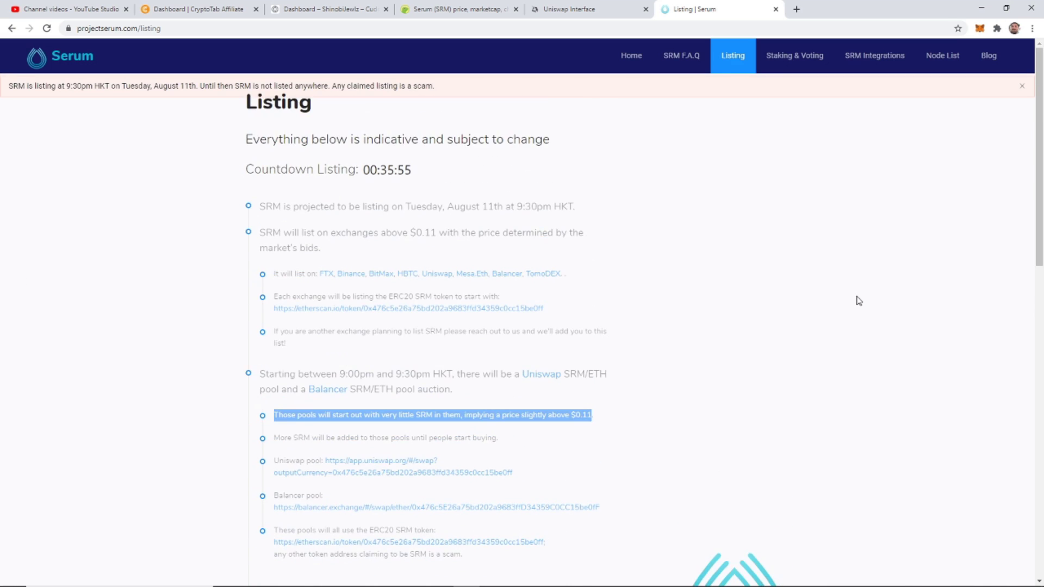
{"action": "scroll", "coordinate": [857, 302], "scroll_direction": "down", "scroll_amount": 3}
{"action": "scroll", "coordinate": [858, 301], "scroll_direction": "down", "scroll_amount": 4}
{"action": "scroll", "coordinate": [857, 301], "scroll_direction": "down", "scroll_amount": 2}
{"action": "scroll", "coordinate": [857, 302], "scroll_direction": "down", "scroll_amount": 1}
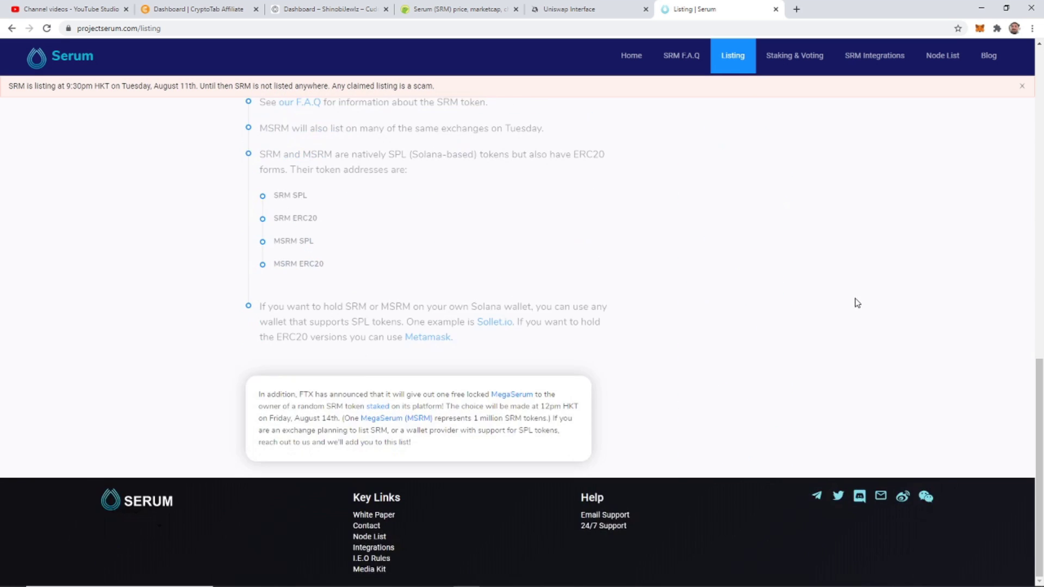
{"action": "scroll", "coordinate": [857, 302], "scroll_direction": "up", "scroll_amount": 1}
{"action": "scroll", "coordinate": [849, 295], "scroll_direction": "up", "scroll_amount": 8}
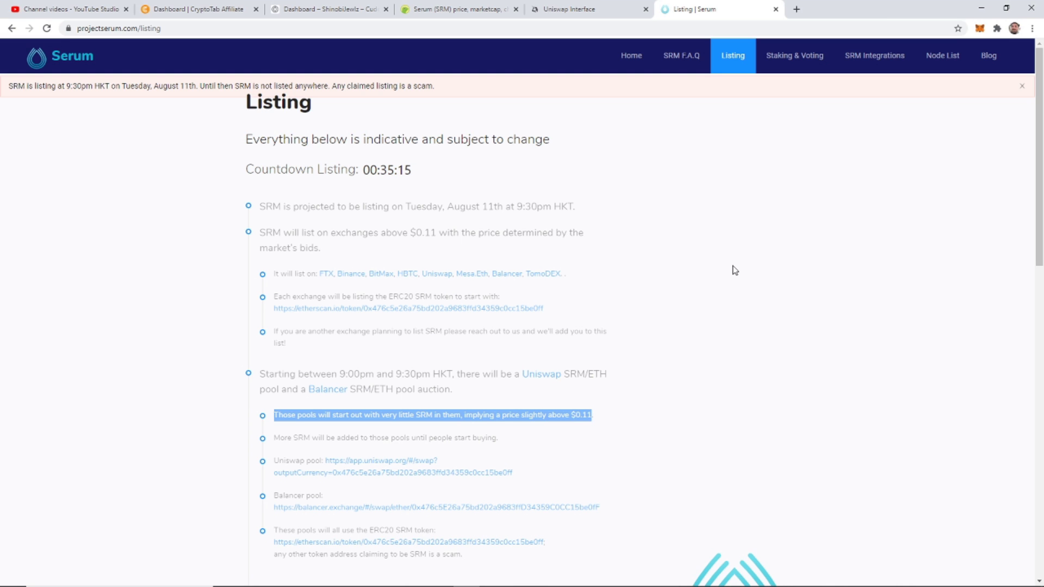
{"action": "scroll", "coordinate": [727, 265], "scroll_direction": "down", "scroll_amount": 5}
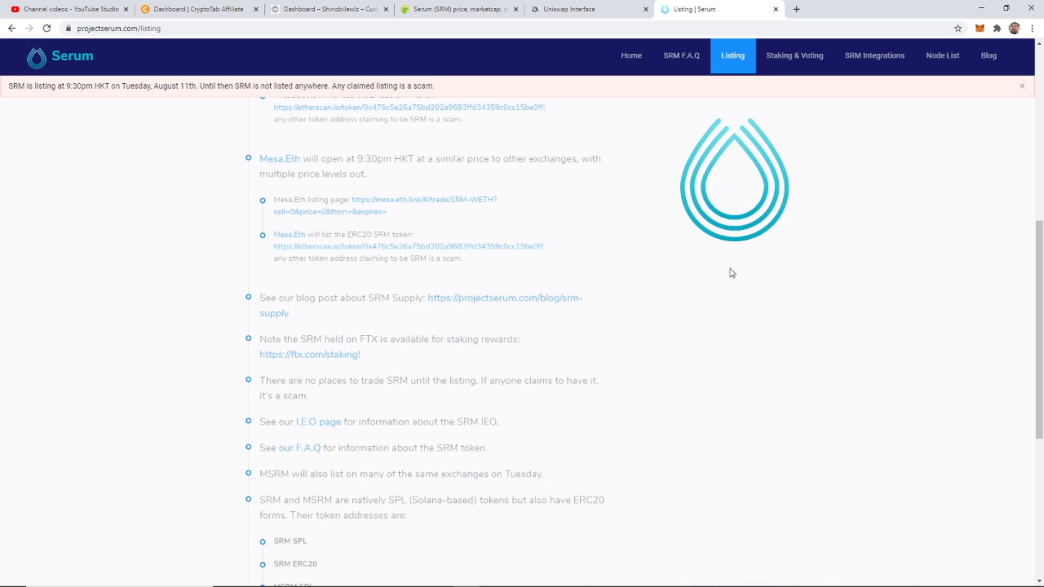
{"action": "scroll", "coordinate": [735, 276], "scroll_direction": "down", "scroll_amount": 4}
{"action": "scroll", "coordinate": [742, 282], "scroll_direction": "up", "scroll_amount": 5}
{"action": "scroll", "coordinate": [741, 282], "scroll_direction": "up", "scroll_amount": 5}
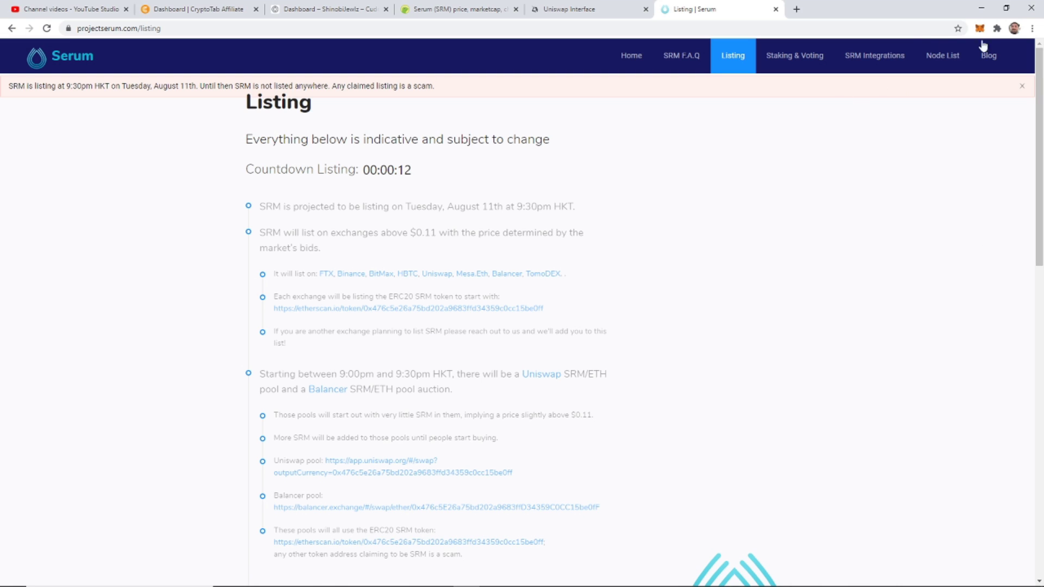
{"action": "scroll", "coordinate": [625, 182], "scroll_direction": "down", "scroll_amount": 1}
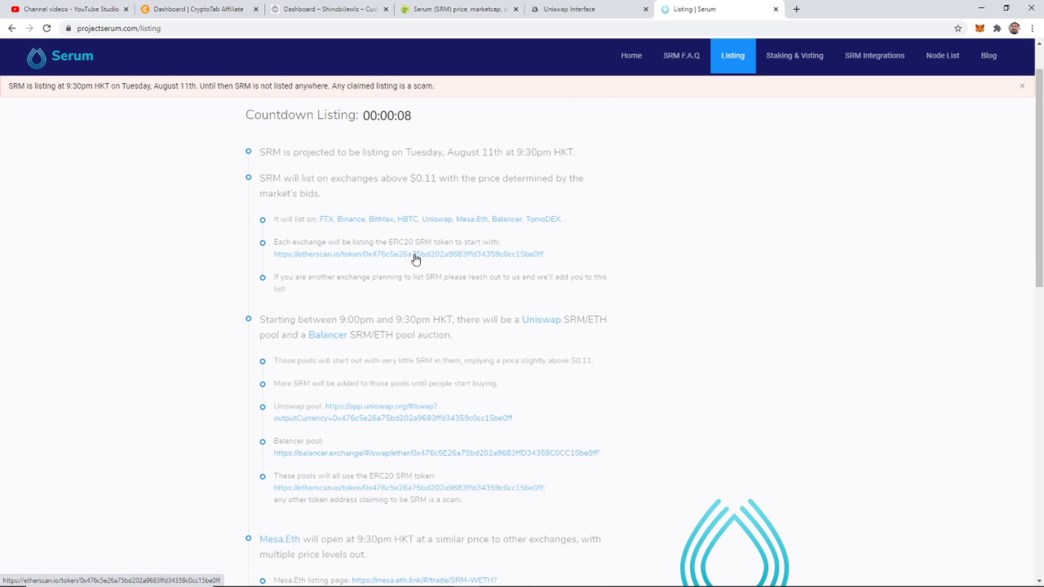
{"action": "scroll", "coordinate": [415, 260], "scroll_direction": "down", "scroll_amount": 1}
{"action": "scroll", "coordinate": [449, 253], "scroll_direction": "up", "scroll_amount": 1}
{"action": "scroll", "coordinate": [490, 269], "scroll_direction": "down", "scroll_amount": 2}
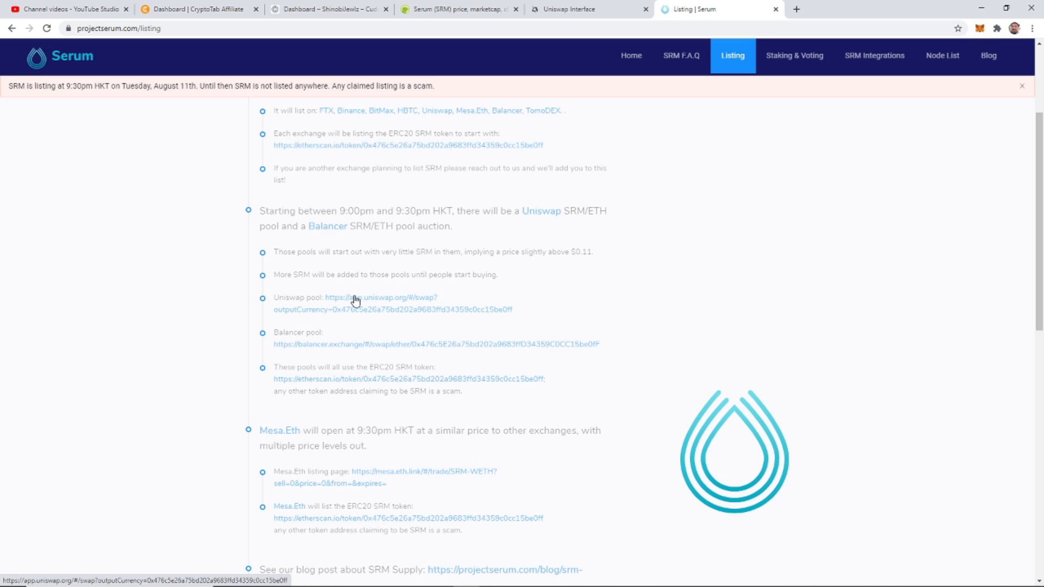
{"action": "scroll", "coordinate": [465, 301], "scroll_direction": "up", "scroll_amount": 3}
{"action": "scroll", "coordinate": [579, 166], "scroll_direction": "down", "scroll_amount": 1}
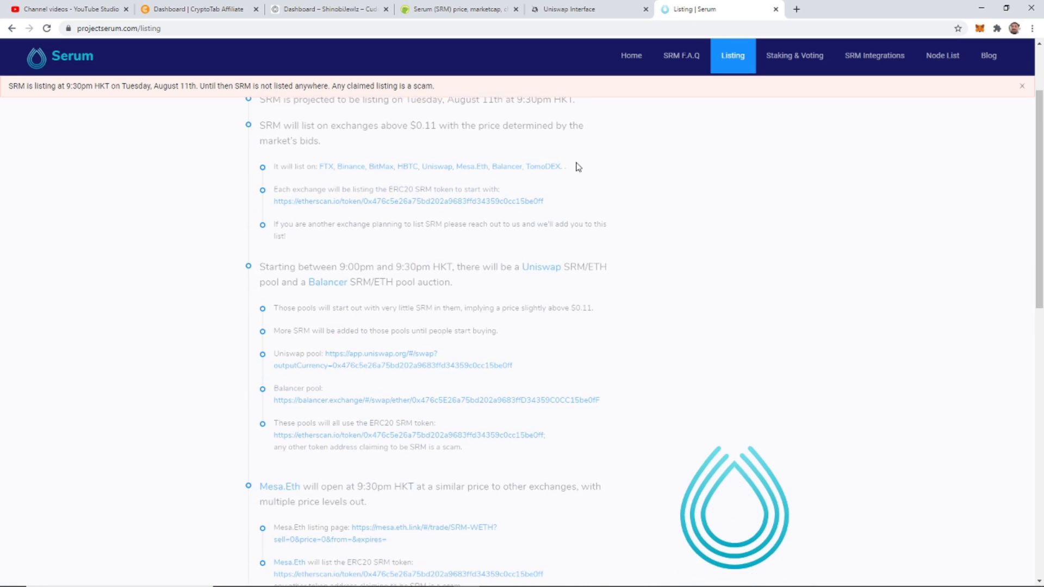
{"action": "scroll", "coordinate": [598, 310], "scroll_direction": "up", "scroll_amount": 1}
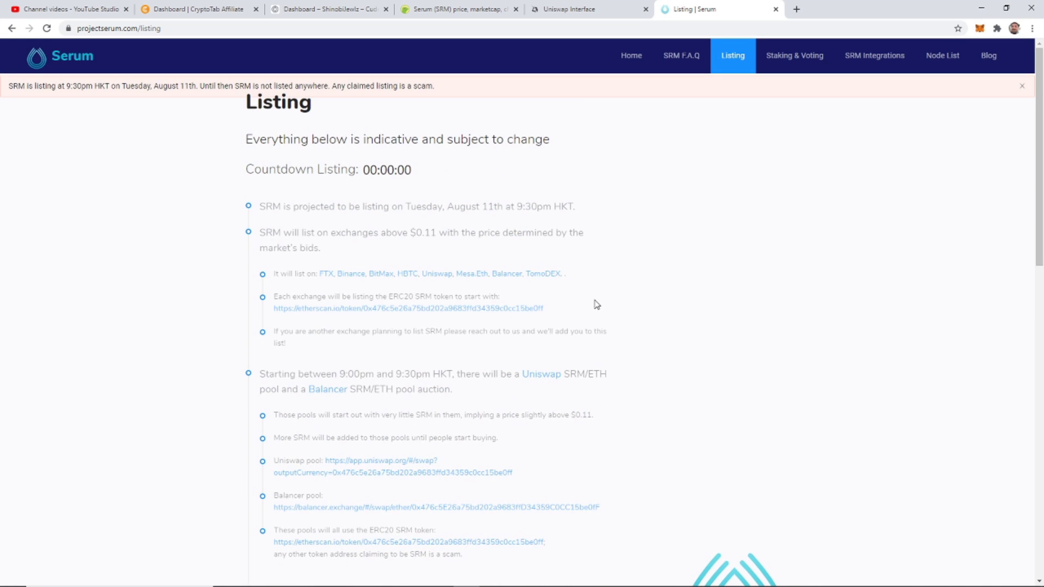
{"action": "scroll", "coordinate": [595, 304], "scroll_direction": "down", "scroll_amount": 2}
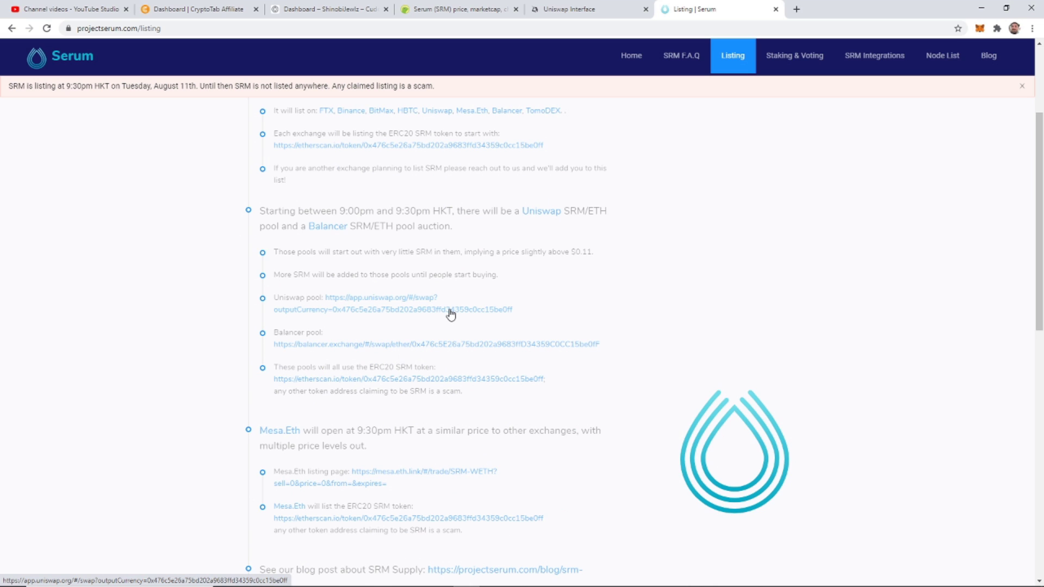
- Reload the Uniswap swap page, fill in the maximum ETH amount, and check the connected account
{"action": "left_click", "coordinate": [604, 10]}
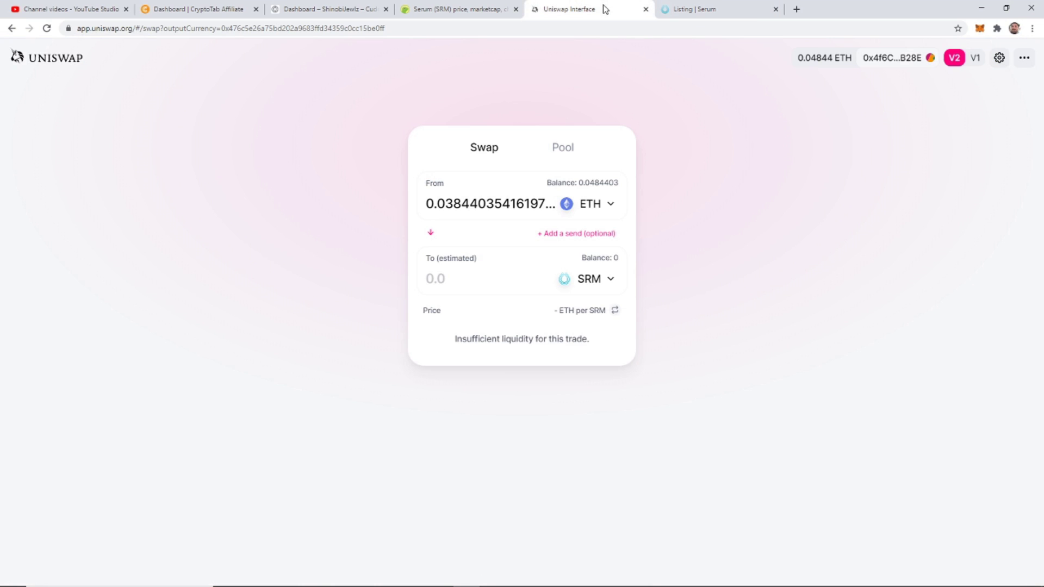
{"action": "left_click", "coordinate": [46, 29]}
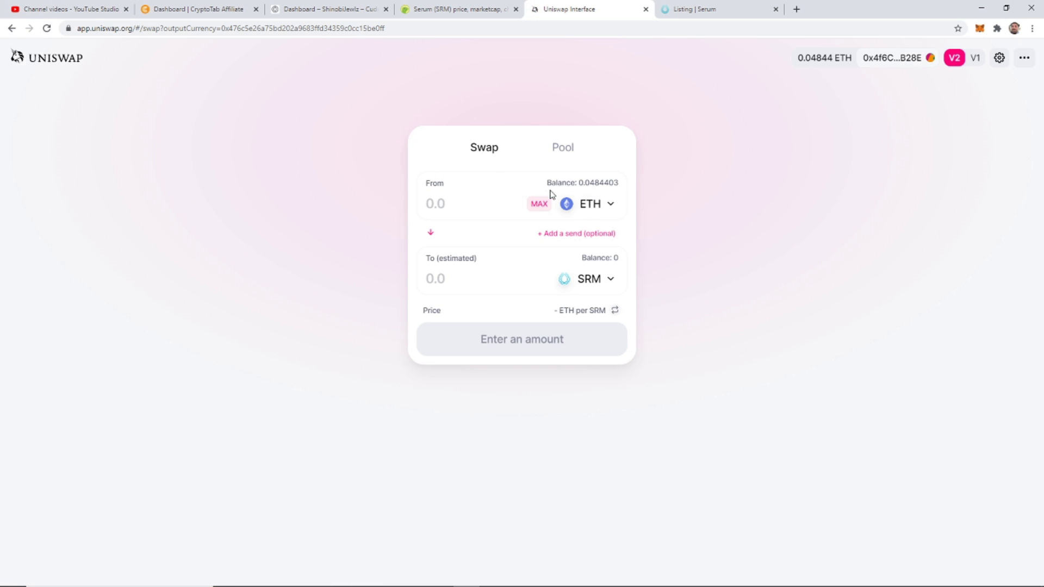
{"action": "left_click", "coordinate": [535, 214]}
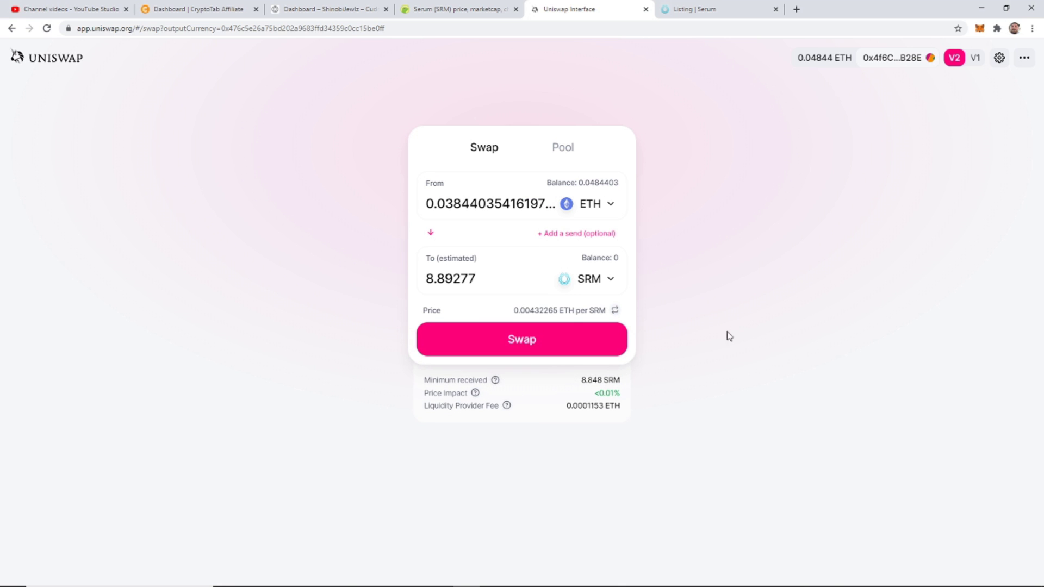
{"action": "left_click", "coordinate": [899, 63]}
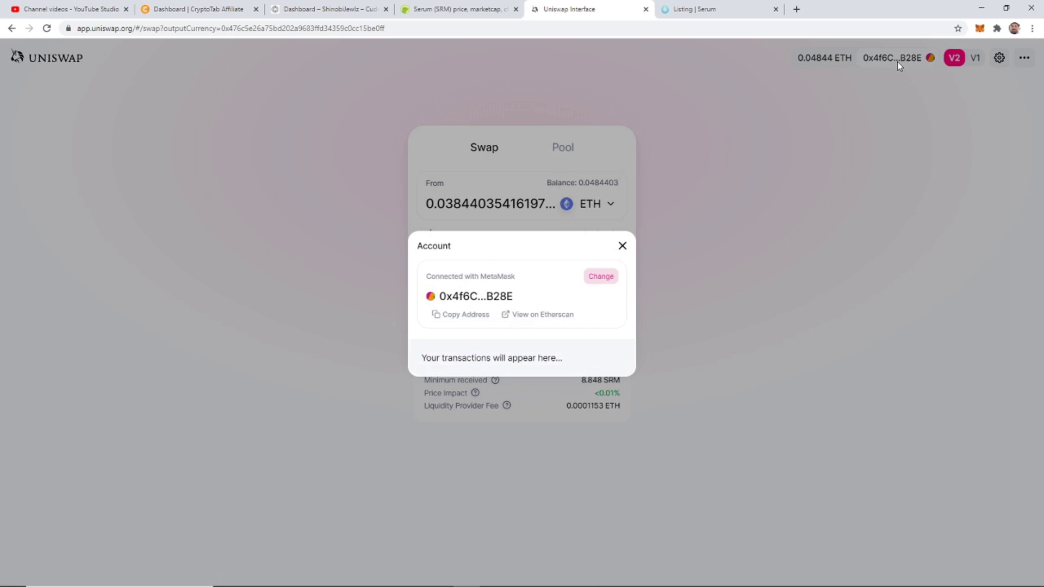
{"action": "left_click", "coordinate": [622, 248]}
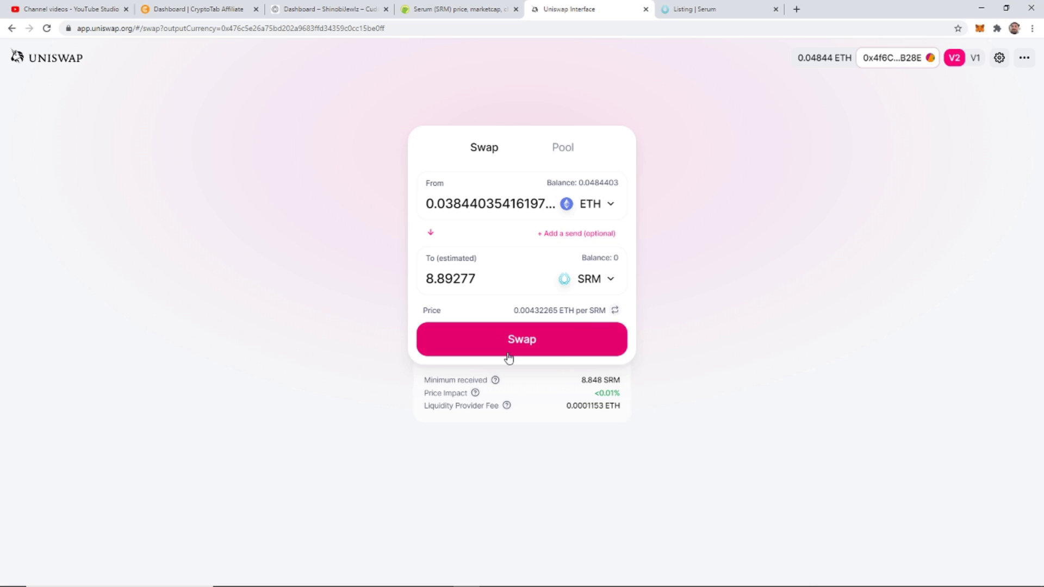
- Review the swap quote of about 9.86 SRM, then cancel the confirmation
{"action": "left_click", "coordinate": [539, 348]}
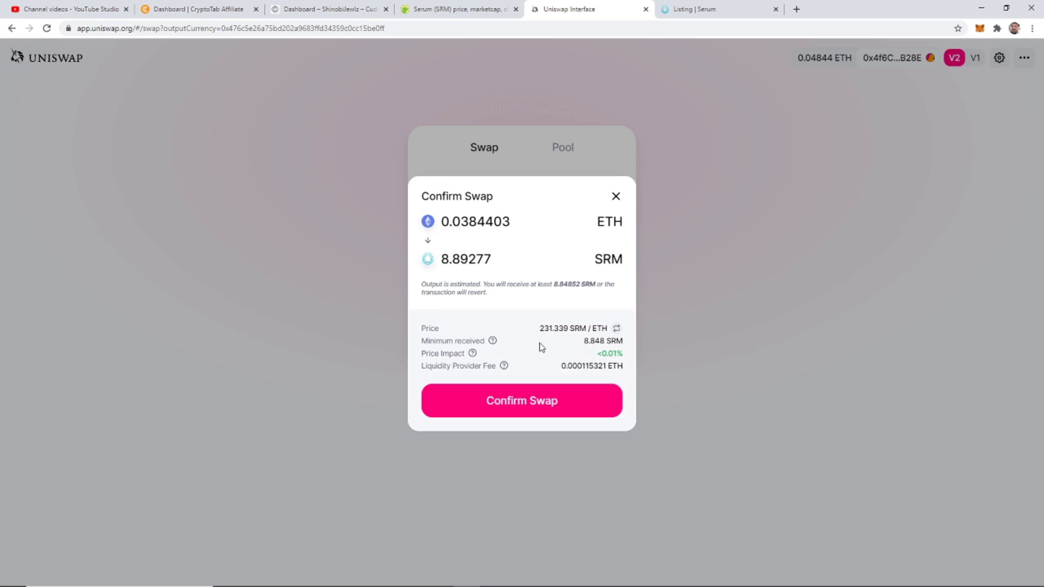
{"action": "left_click", "coordinate": [615, 198]}
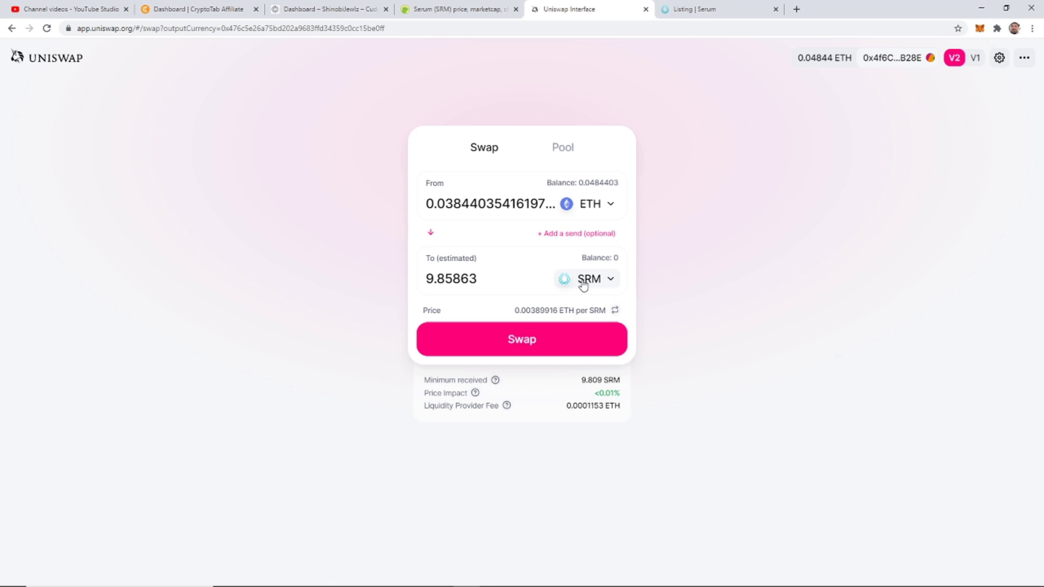
{"action": "left_click", "coordinate": [458, 17]}
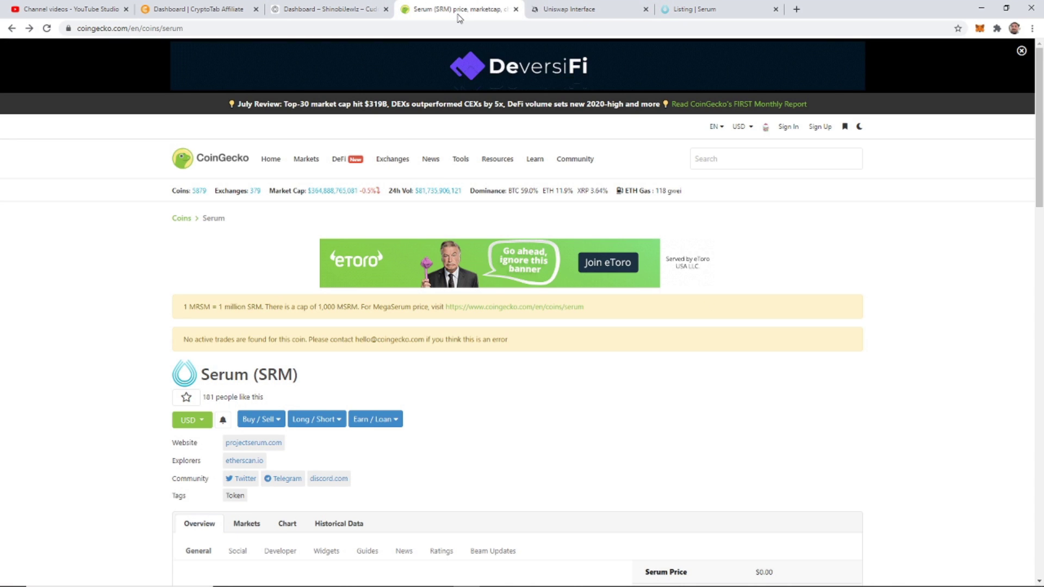
{"action": "left_click", "coordinate": [575, 10]}
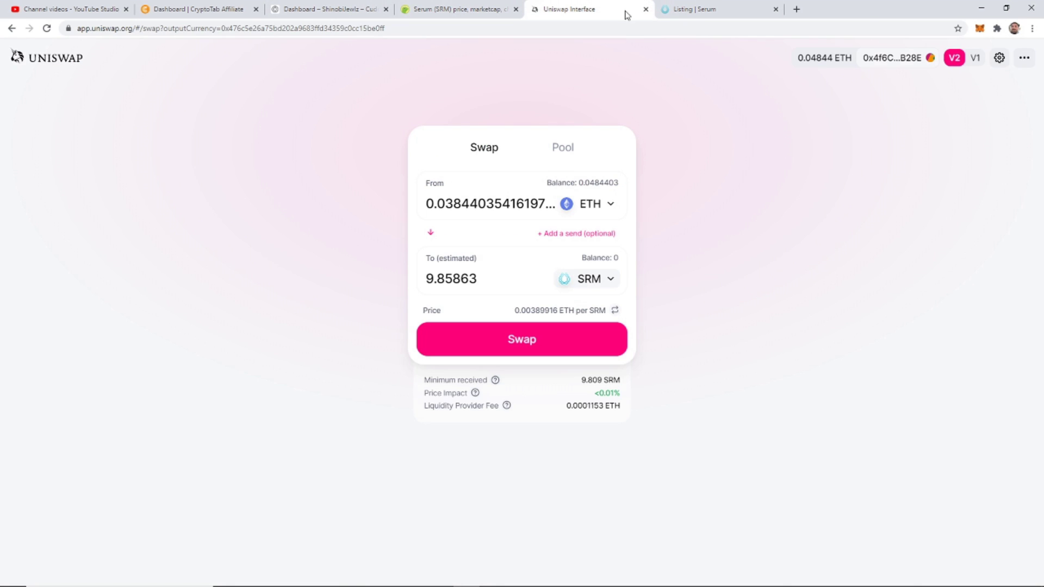
{"action": "left_click", "coordinate": [796, 9]}
{"action": "type", "text": "unis"}
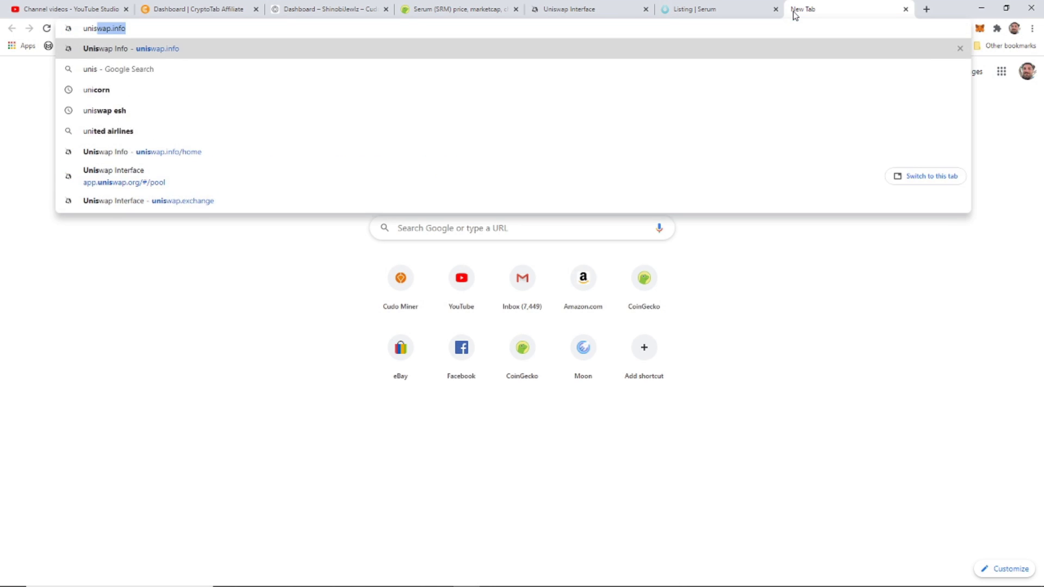
{"action": "type", "text": "wap"}
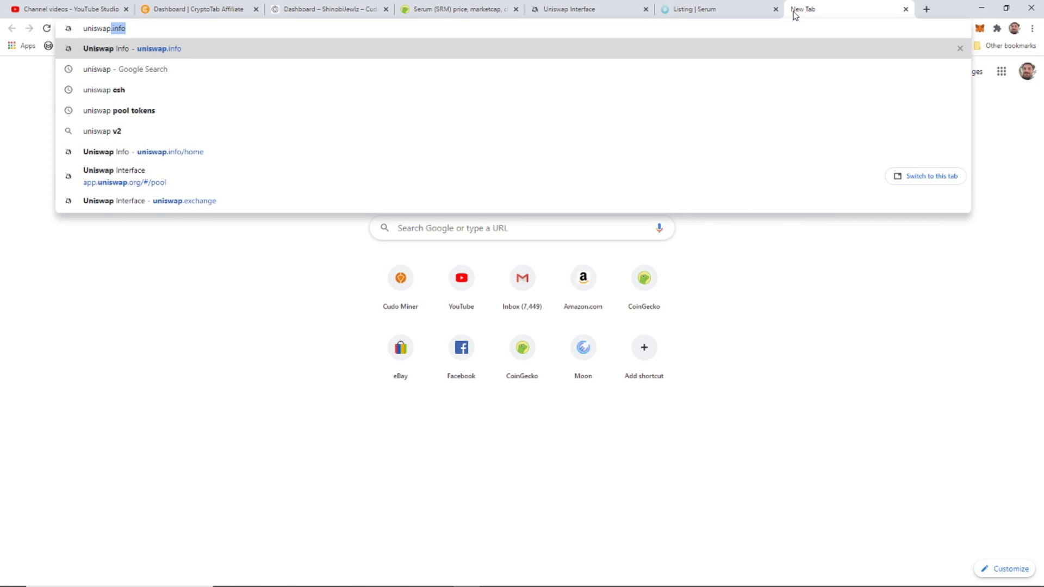
- Find Serum (SRM) on uniswap.info, accept the token warning, and view its price chart
{"action": "key", "text": "Return"}
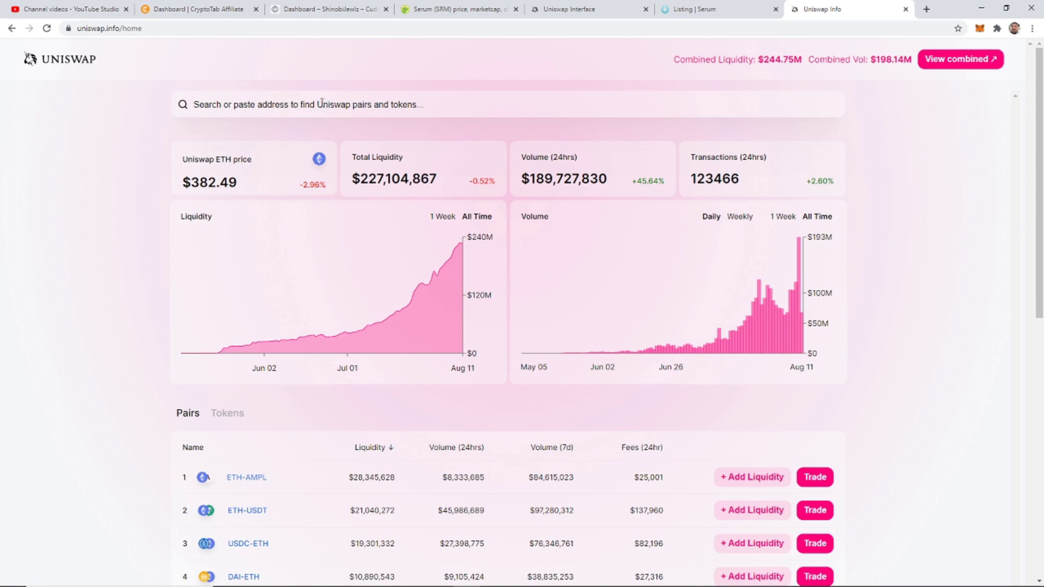
{"action": "left_click", "coordinate": [320, 103]}
{"action": "type", "text": "srm"}
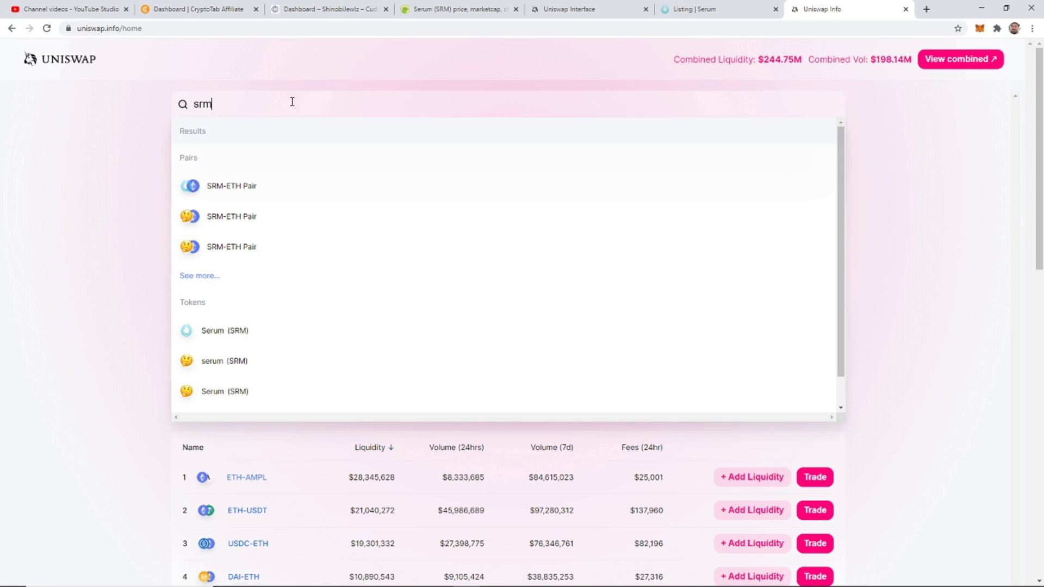
{"action": "left_click", "coordinate": [236, 332]}
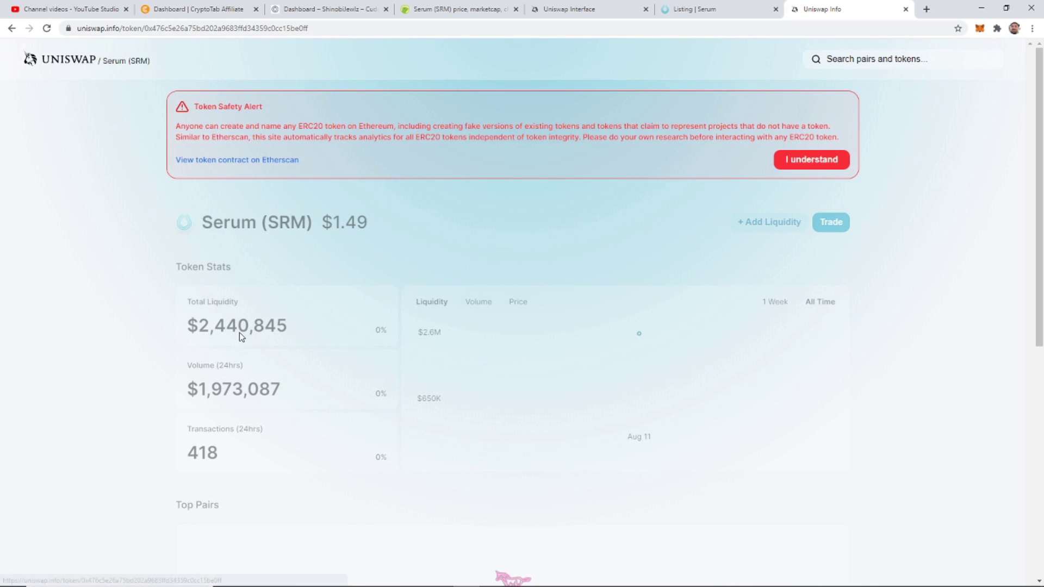
{"action": "left_click", "coordinate": [820, 165]}
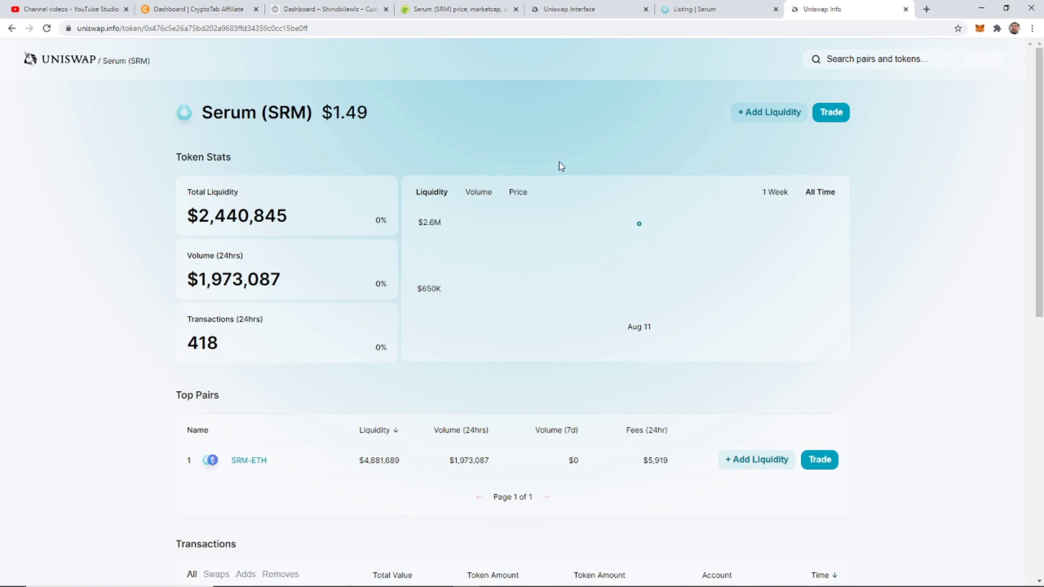
{"action": "left_click", "coordinate": [517, 194]}
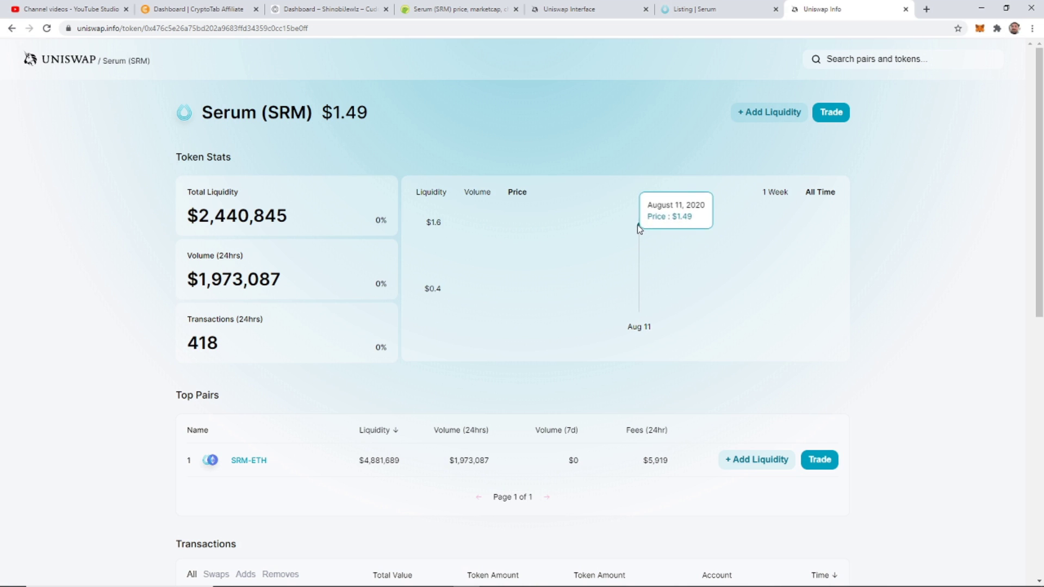
- Reload the Uniswap swap page and the SRM token stats ($1.50, $2.45M liquidity)
{"action": "left_click", "coordinate": [719, 8]}
{"action": "left_click", "coordinate": [846, 9]}
{"action": "left_click", "coordinate": [708, 11]}
{"action": "left_click", "coordinate": [597, 10]}
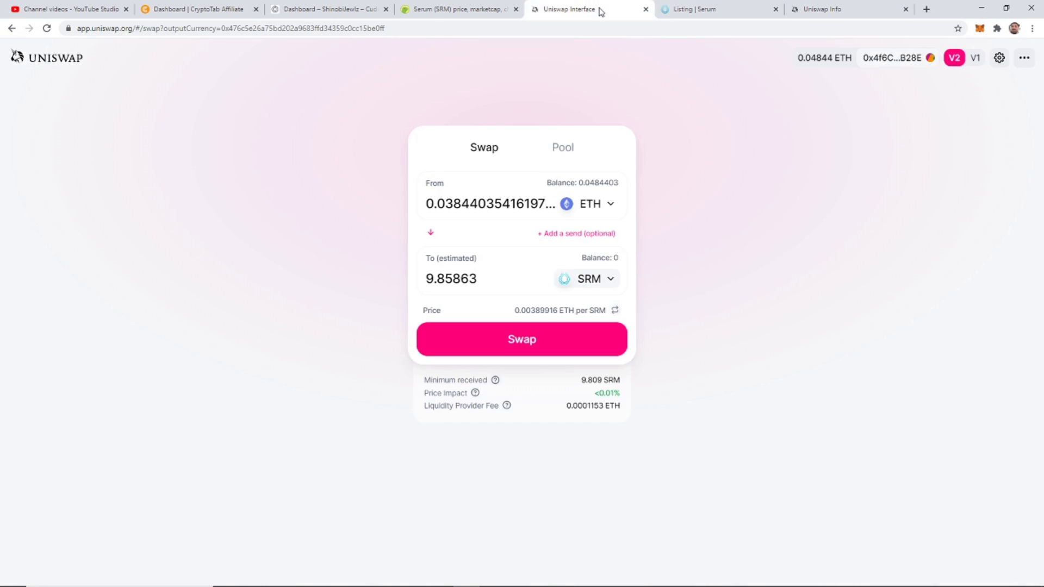
{"action": "left_click", "coordinate": [45, 29]}
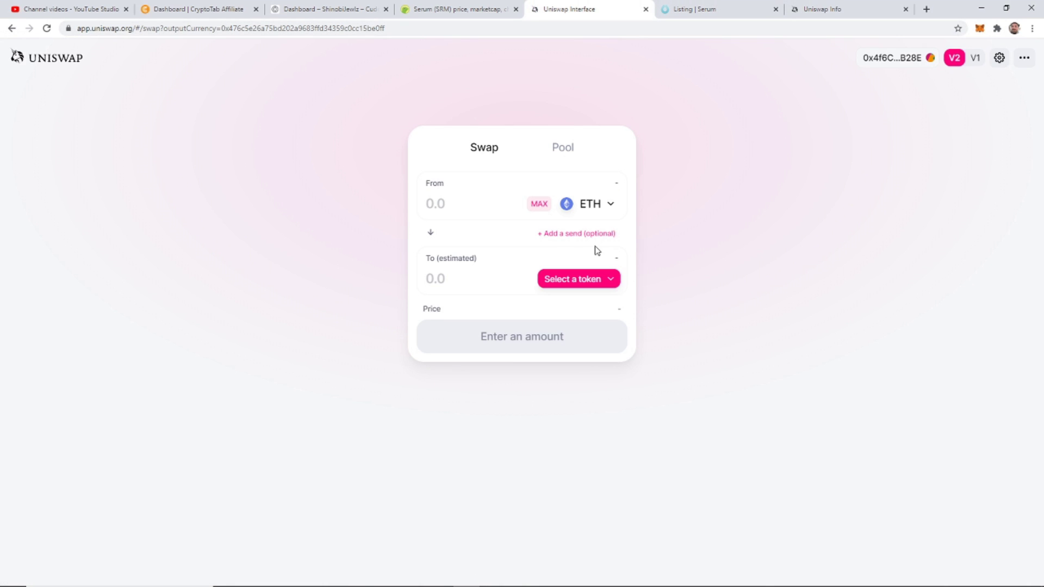
{"action": "left_click", "coordinate": [816, 11]}
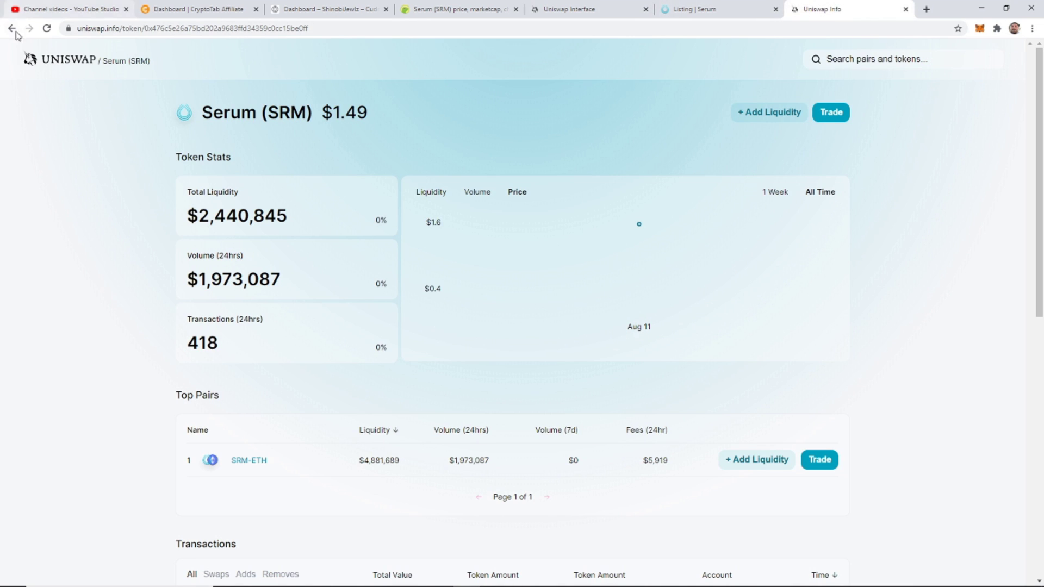
{"action": "left_click", "coordinate": [47, 28]}
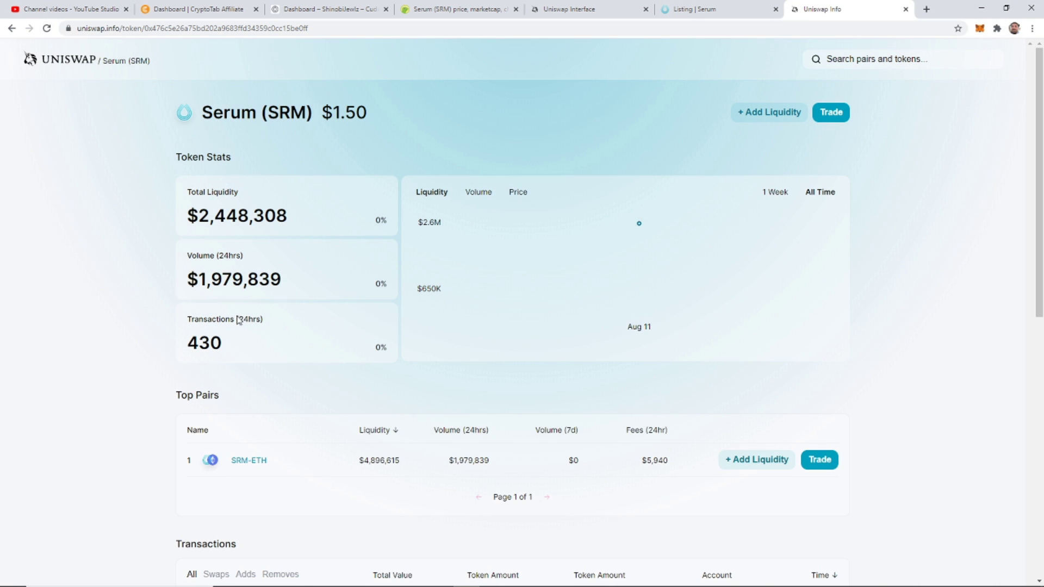
{"action": "scroll", "coordinate": [714, 454], "scroll_direction": "down", "scroll_amount": 2}
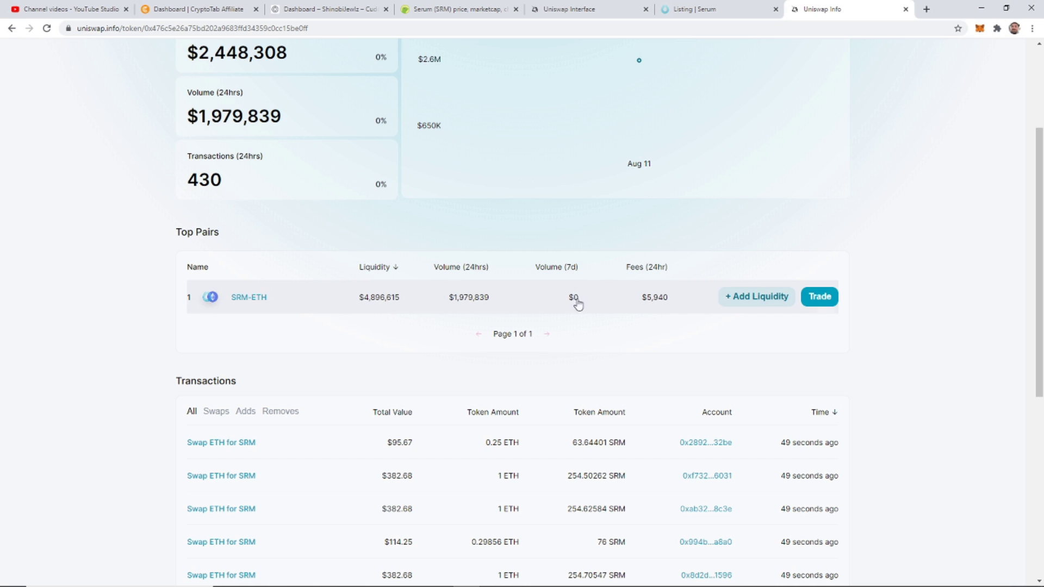
{"action": "scroll", "coordinate": [758, 327], "scroll_direction": "down", "scroll_amount": 2}
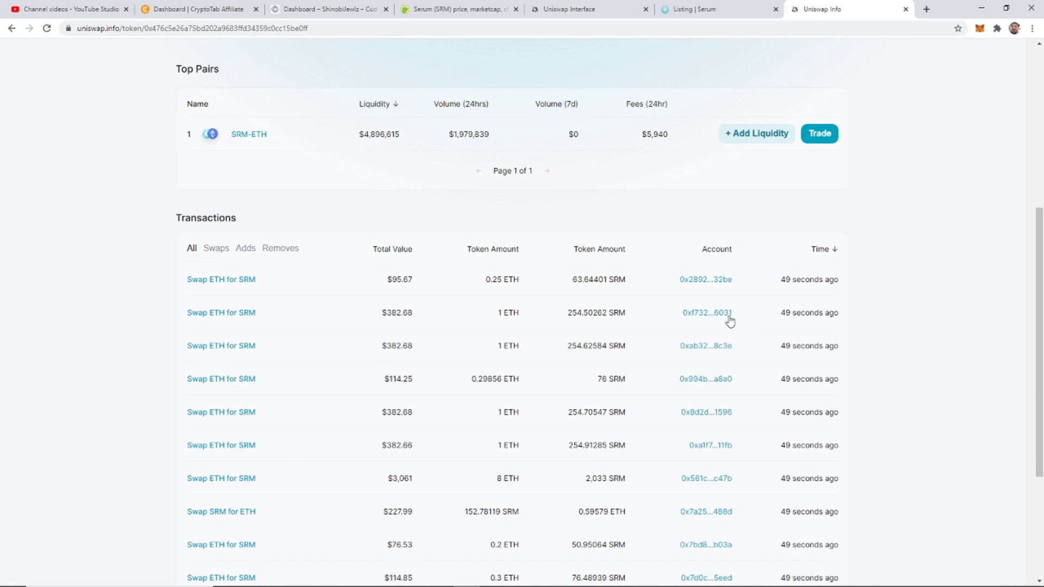
{"action": "scroll", "coordinate": [723, 316], "scroll_direction": "up", "scroll_amount": 3}
{"action": "scroll", "coordinate": [739, 306], "scroll_direction": "up", "scroll_amount": 1}
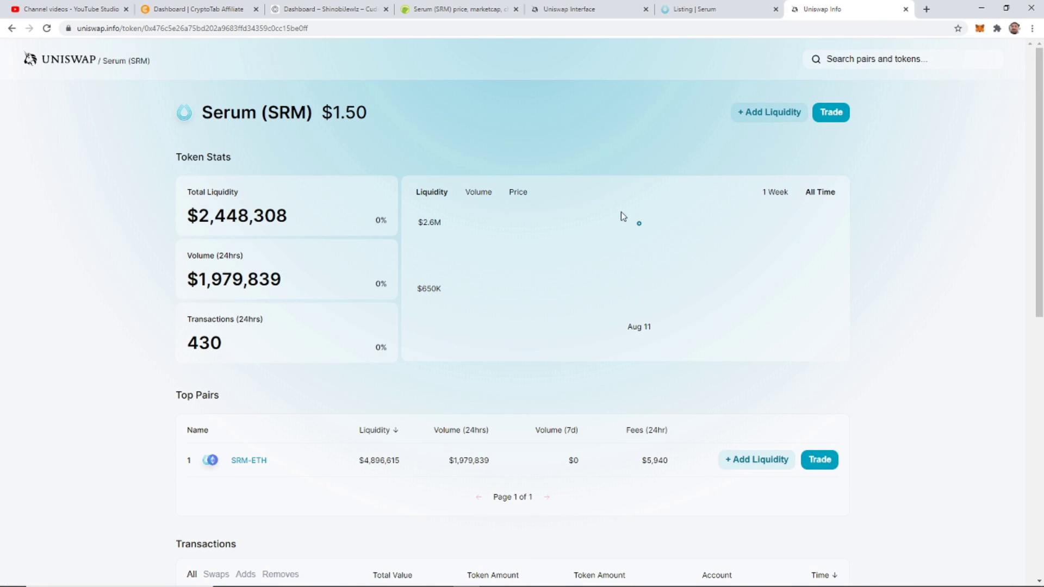
{"action": "left_click", "coordinate": [700, 8]}
{"action": "scroll", "coordinate": [752, 261], "scroll_direction": "up", "scroll_amount": 1}
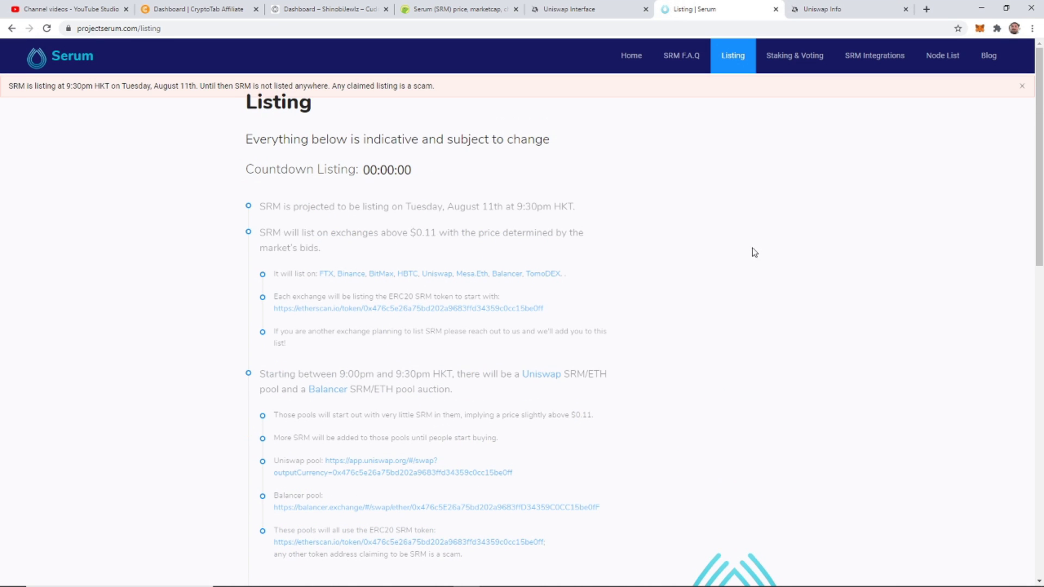
- Open the Serum homepage, then play and pause its introduction video
{"action": "left_click", "coordinate": [633, 59]}
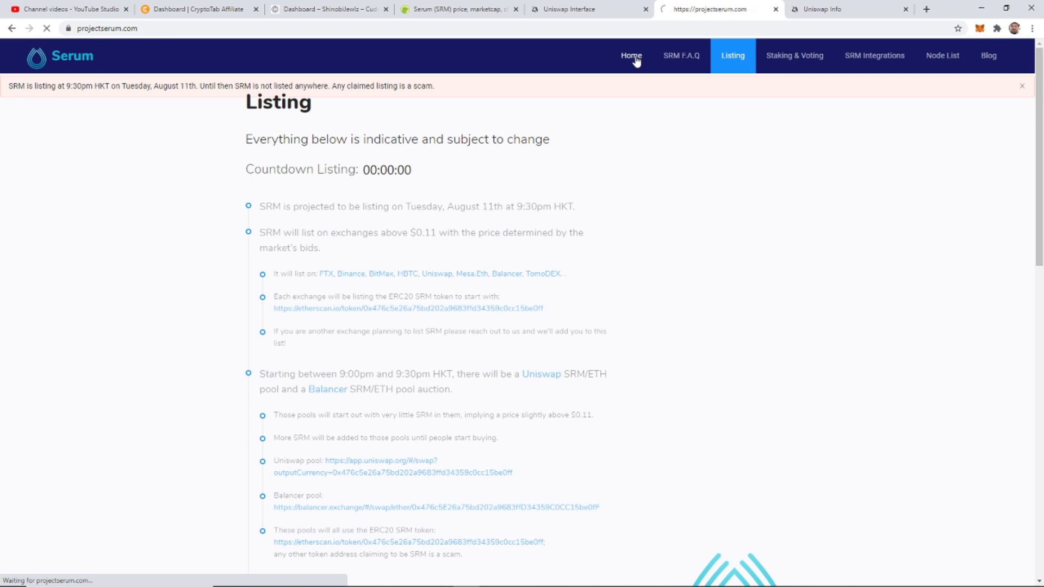
{"action": "scroll", "coordinate": [729, 286], "scroll_direction": "down", "scroll_amount": 3}
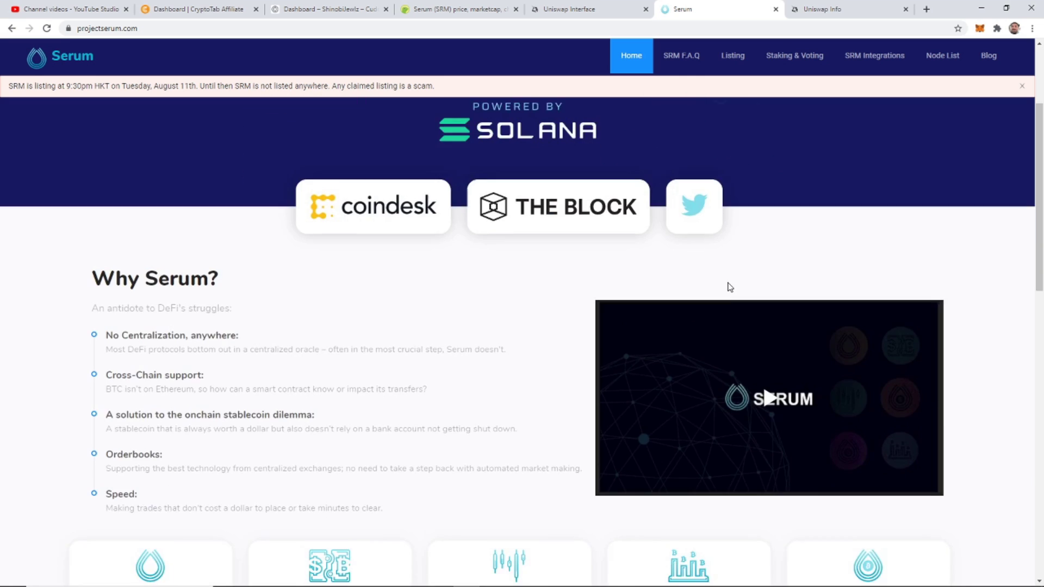
{"action": "left_click", "coordinate": [772, 291]}
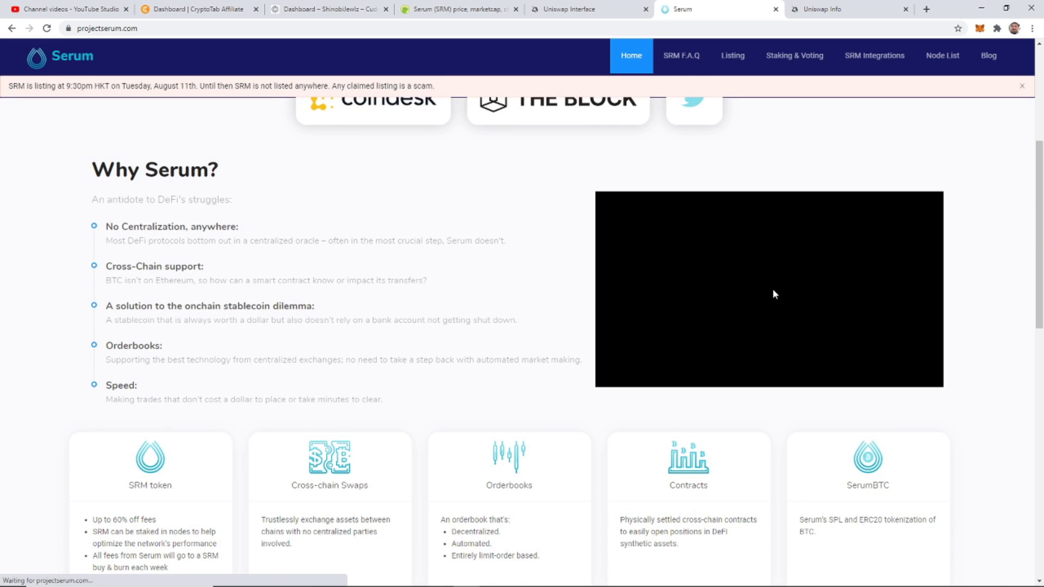
{"action": "left_click", "coordinate": [772, 294]}
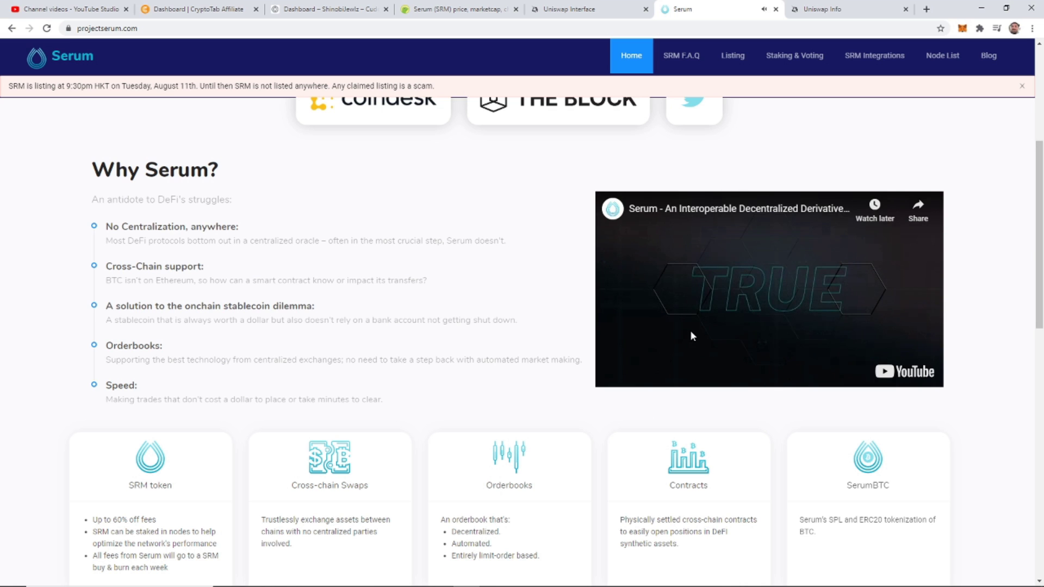
{"action": "left_click", "coordinate": [690, 331]}
- Reload Uniswap Info's SRM page, now $1.13, and view its volume and price charts
{"action": "left_click", "coordinate": [845, 15]}
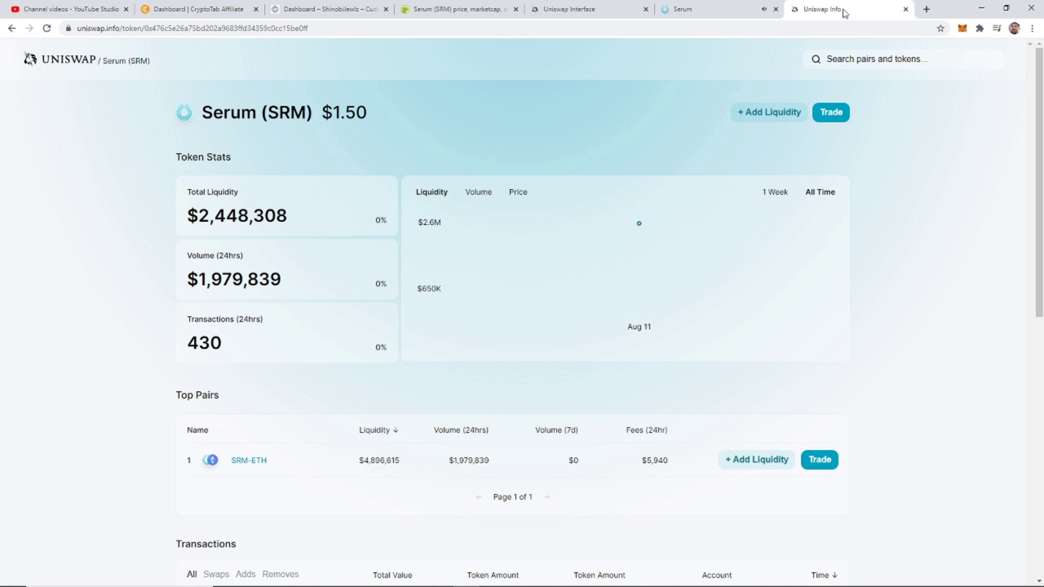
{"action": "left_click", "coordinate": [49, 30]}
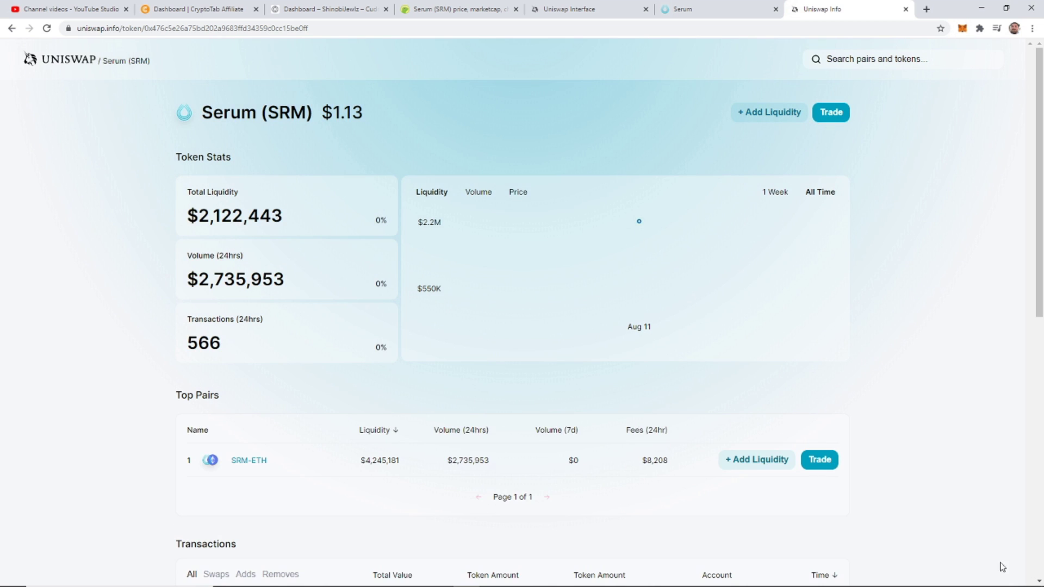
{"action": "mouse_move", "coordinate": [639, 224]}
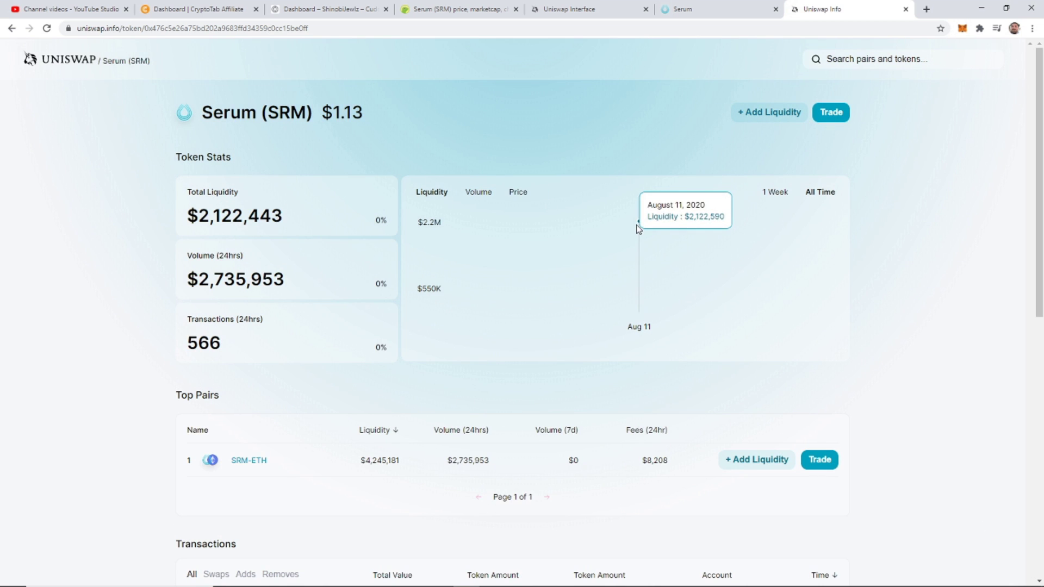
{"action": "scroll", "coordinate": [644, 227], "scroll_direction": "down", "scroll_amount": 4}
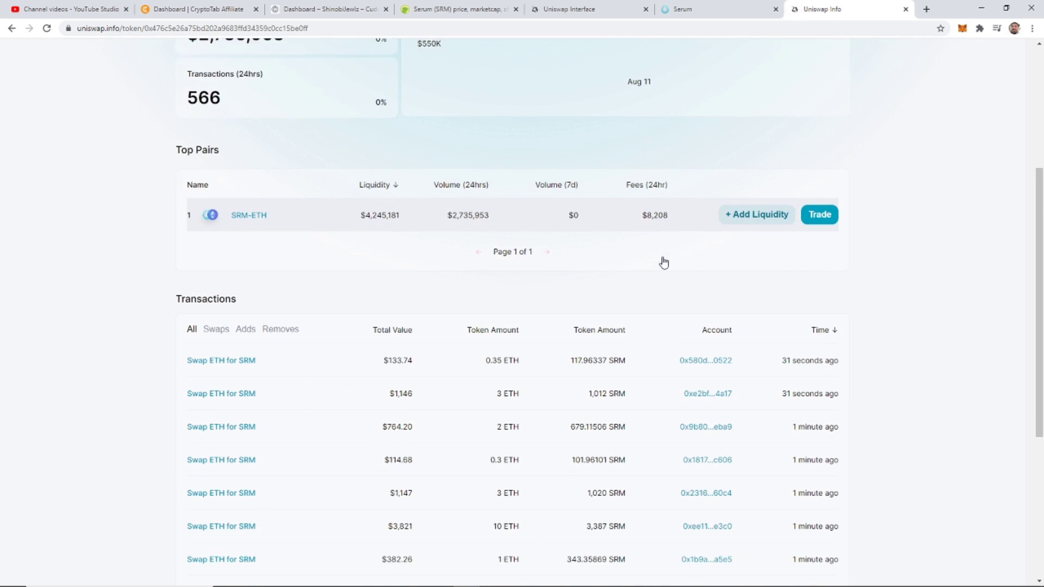
{"action": "scroll", "coordinate": [719, 302], "scroll_direction": "up", "scroll_amount": 4}
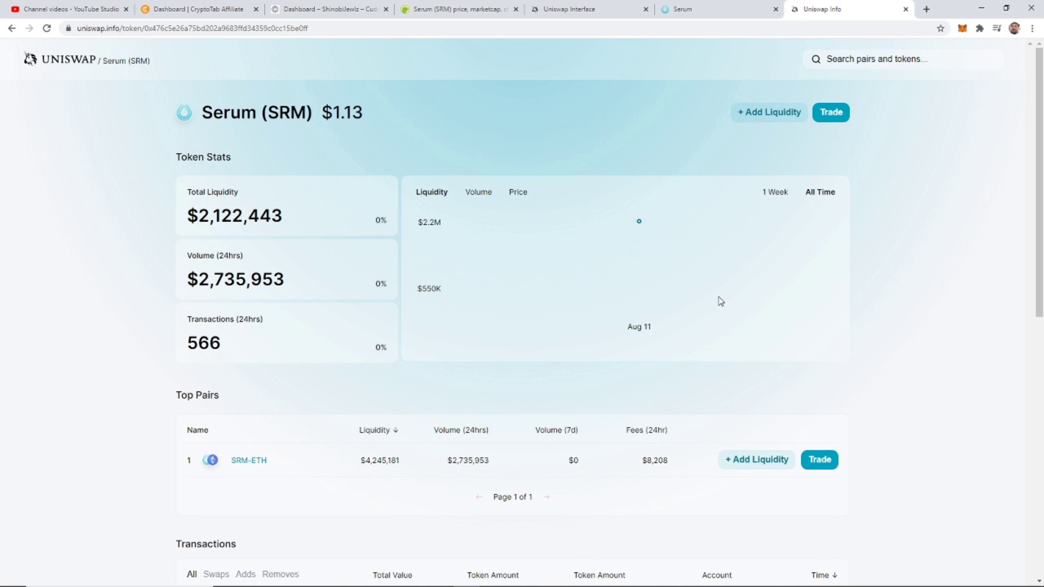
{"action": "scroll", "coordinate": [719, 302], "scroll_direction": "down", "scroll_amount": 1}
{"action": "scroll", "coordinate": [723, 303], "scroll_direction": "up", "scroll_amount": 1}
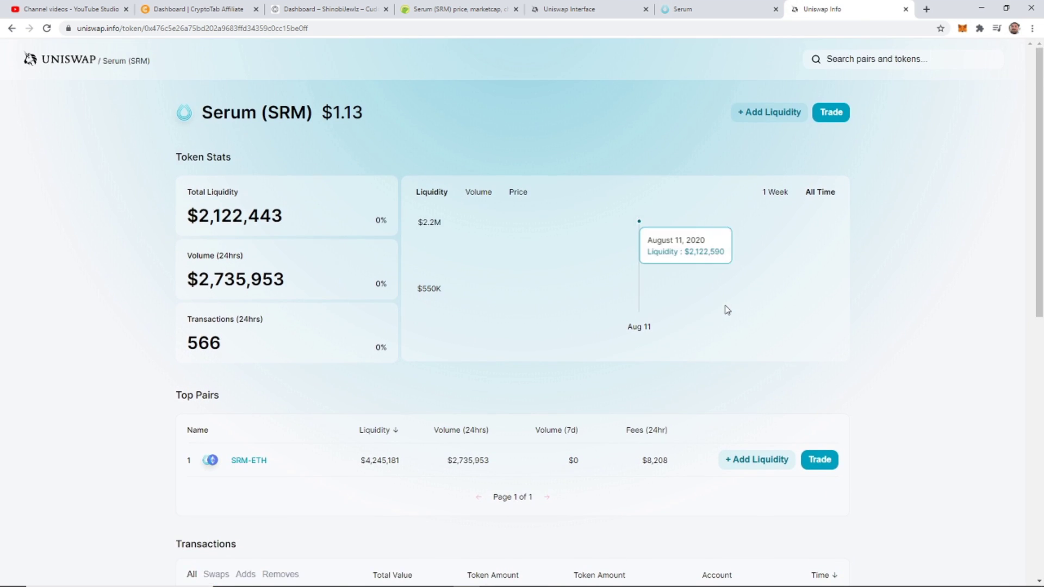
{"action": "scroll", "coordinate": [726, 310], "scroll_direction": "down", "scroll_amount": 3}
{"action": "scroll", "coordinate": [725, 310], "scroll_direction": "down", "scroll_amount": 3}
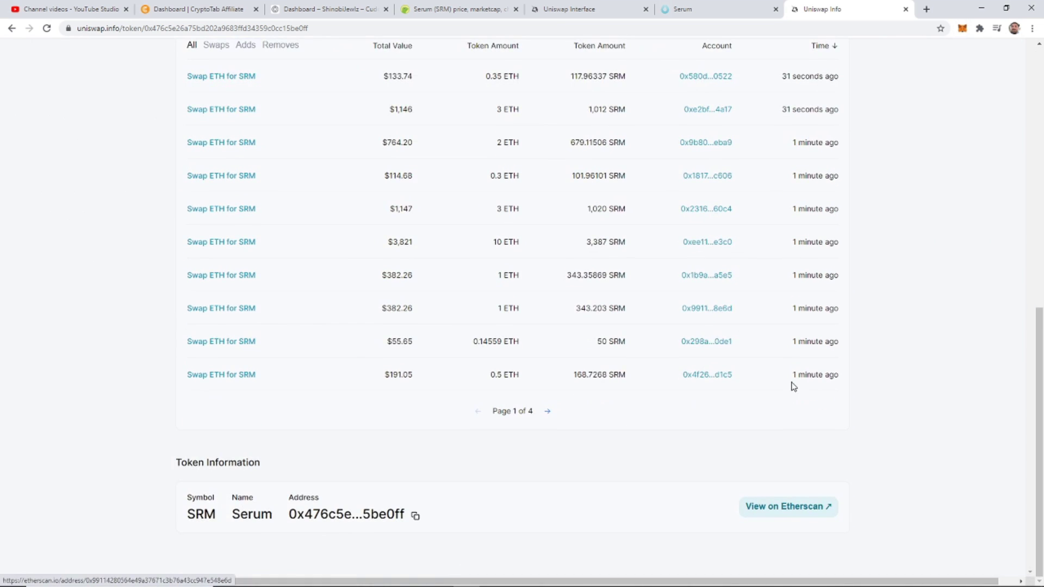
{"action": "scroll", "coordinate": [1026, 462], "scroll_direction": "up", "scroll_amount": 5}
{"action": "scroll", "coordinate": [1026, 461], "scroll_direction": "up", "scroll_amount": 2}
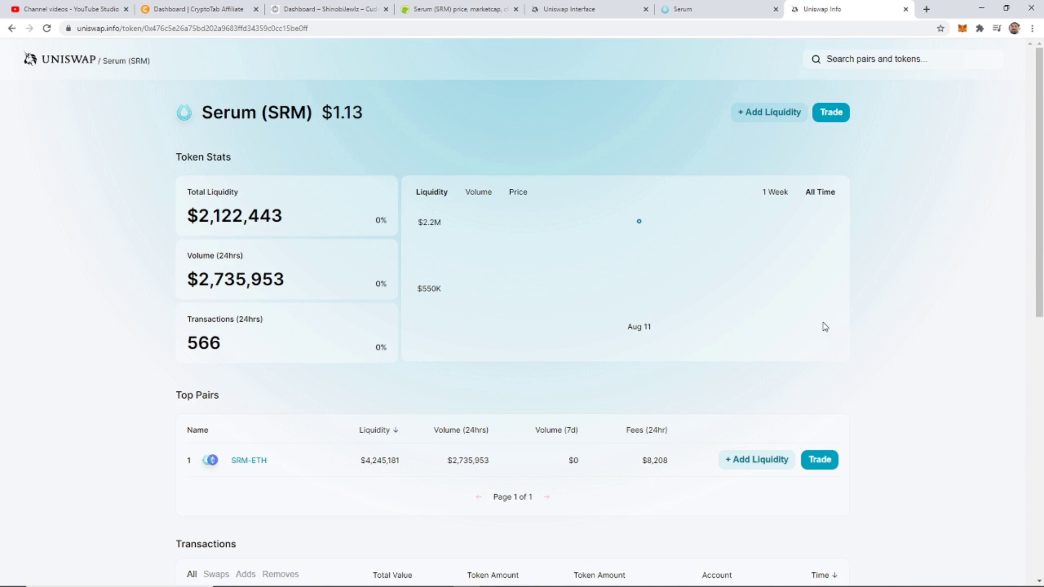
{"action": "left_click", "coordinate": [481, 193]}
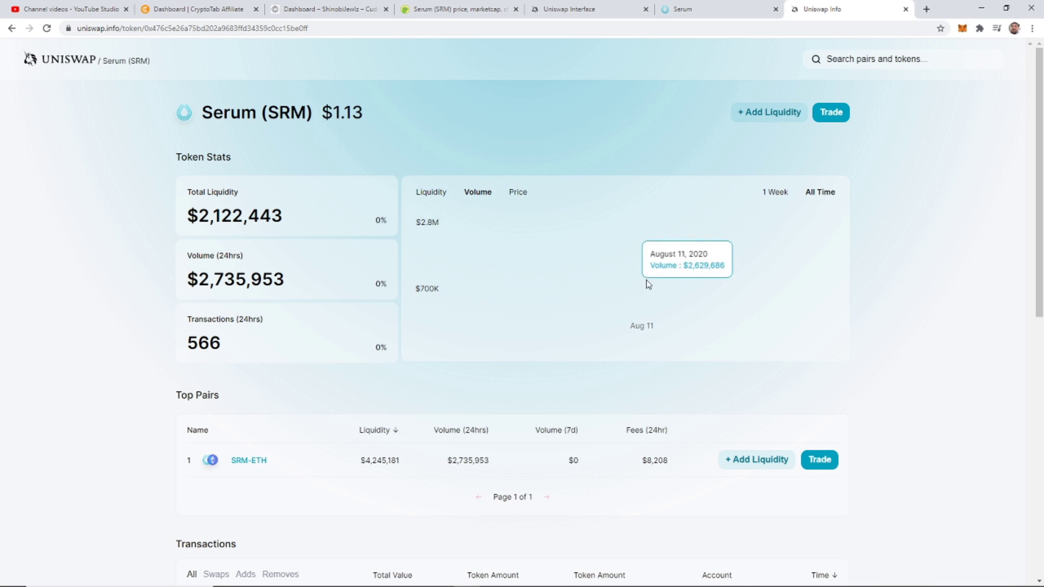
{"action": "left_click", "coordinate": [520, 194]}
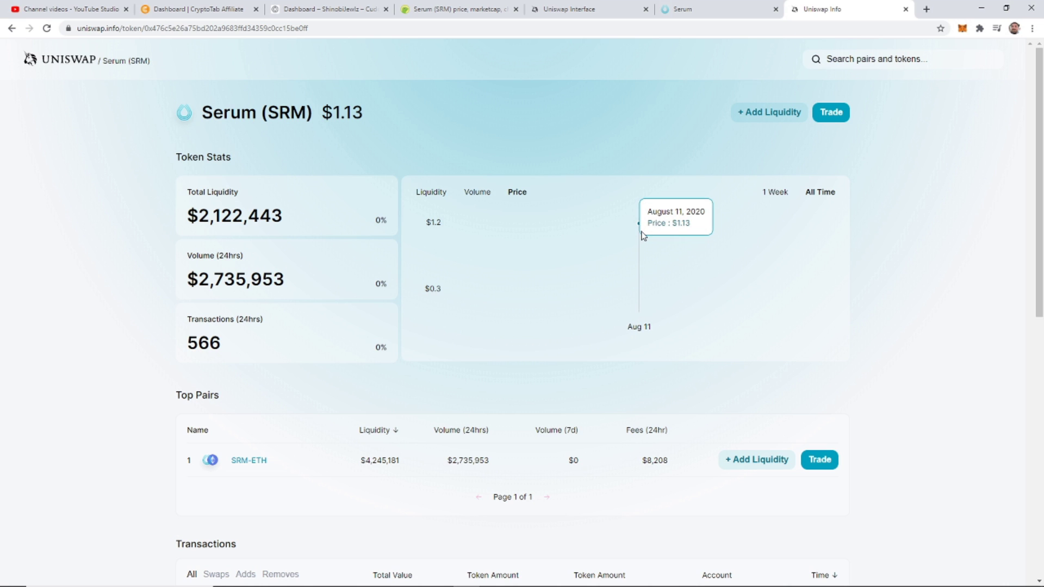
- Reload CoinGecko's Serum page, showing SRM at about $0.11, then return to Uniswap Info
{"action": "left_click", "coordinate": [457, 9]}
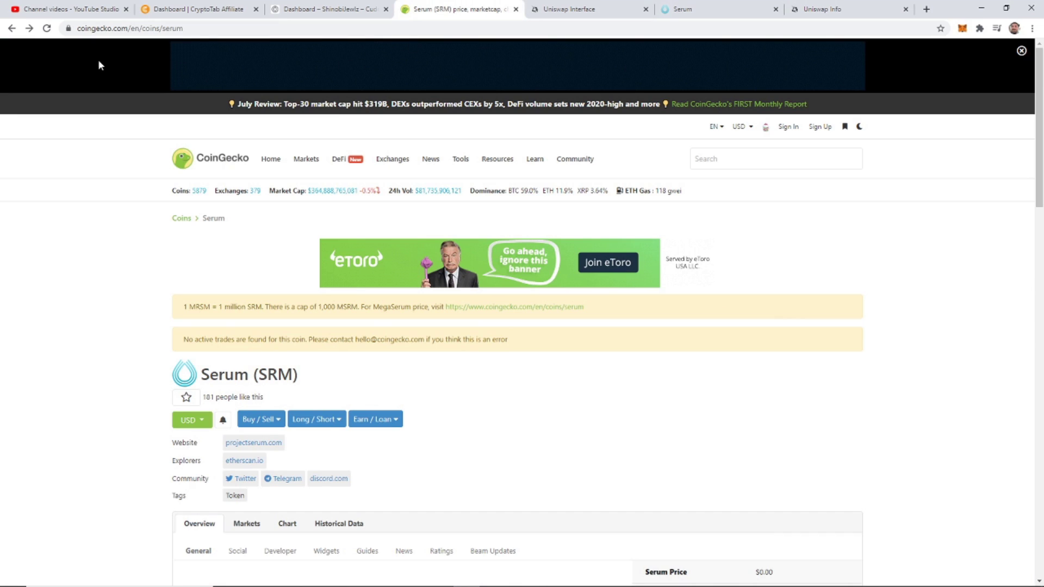
{"action": "left_click", "coordinate": [46, 27]}
{"action": "scroll", "coordinate": [762, 397], "scroll_direction": "down", "scroll_amount": 5}
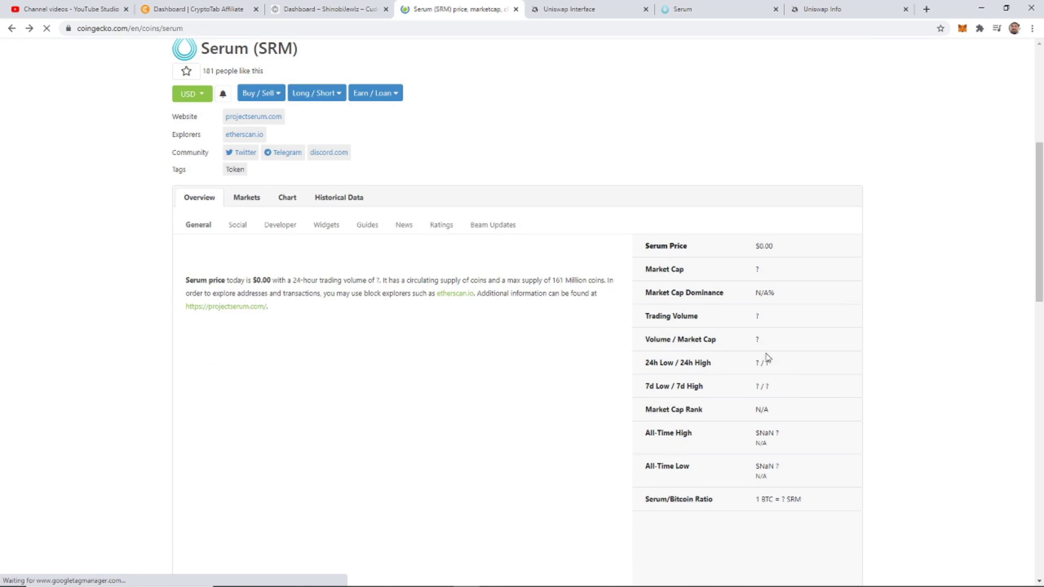
{"action": "scroll", "coordinate": [767, 356], "scroll_direction": "down", "scroll_amount": 3}
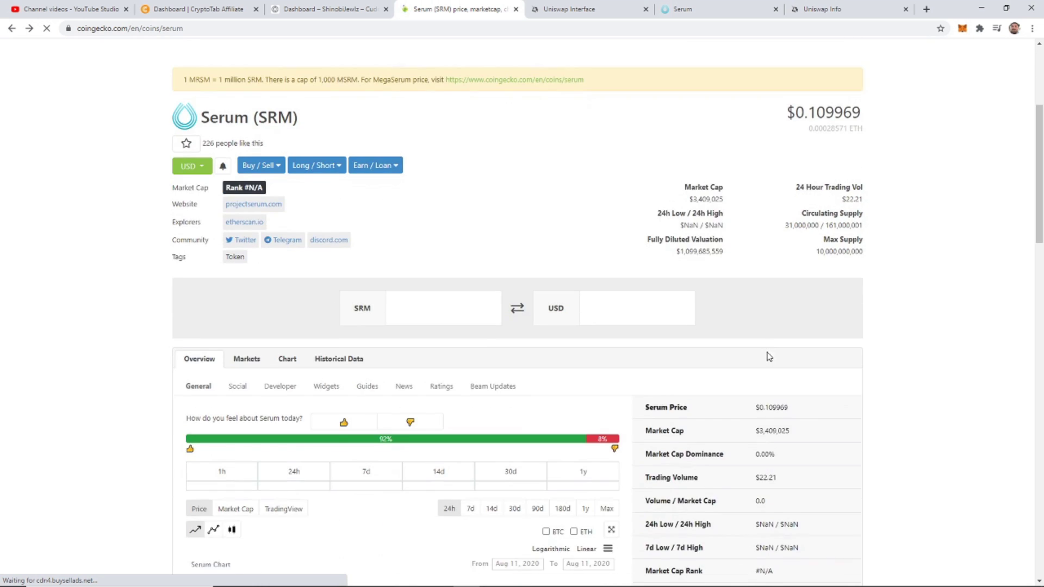
{"action": "scroll", "coordinate": [767, 356], "scroll_direction": "down", "scroll_amount": 3}
{"action": "scroll", "coordinate": [768, 356], "scroll_direction": "down", "scroll_amount": 3}
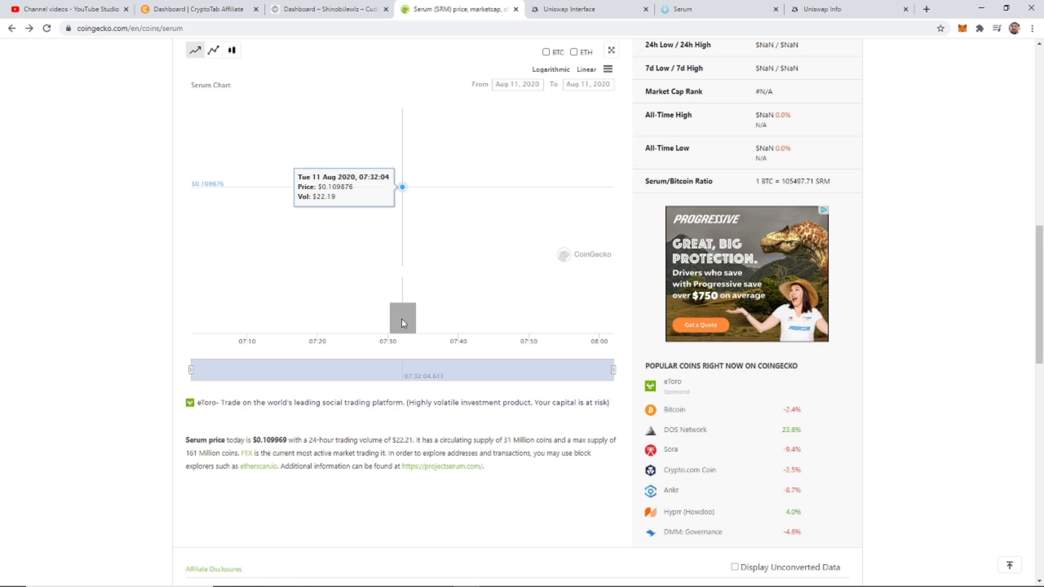
{"action": "scroll", "coordinate": [402, 324], "scroll_direction": "up", "scroll_amount": 3}
{"action": "scroll", "coordinate": [402, 323], "scroll_direction": "up", "scroll_amount": 2}
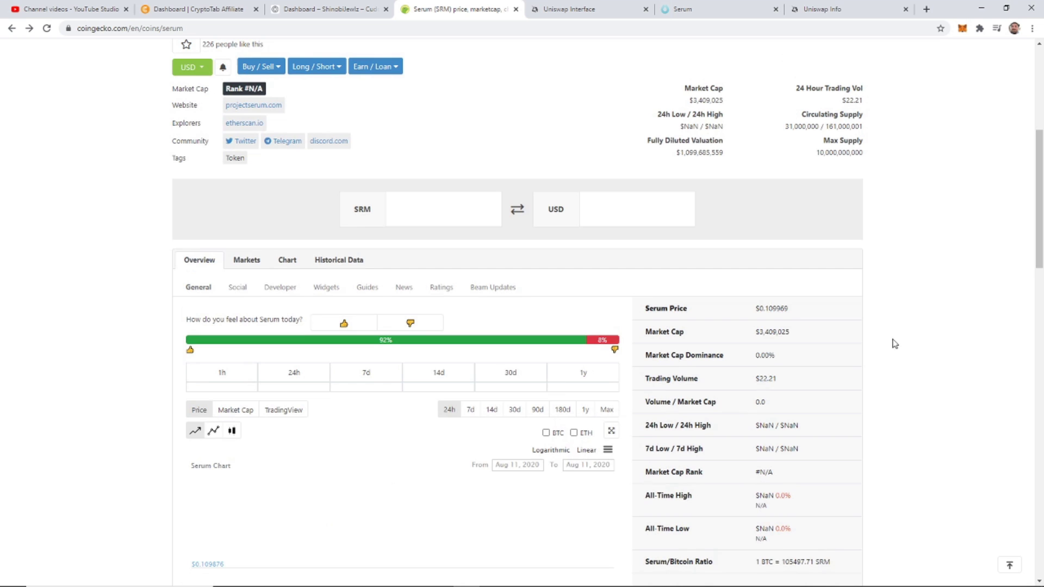
{"action": "scroll", "coordinate": [778, 320], "scroll_direction": "up", "scroll_amount": 4}
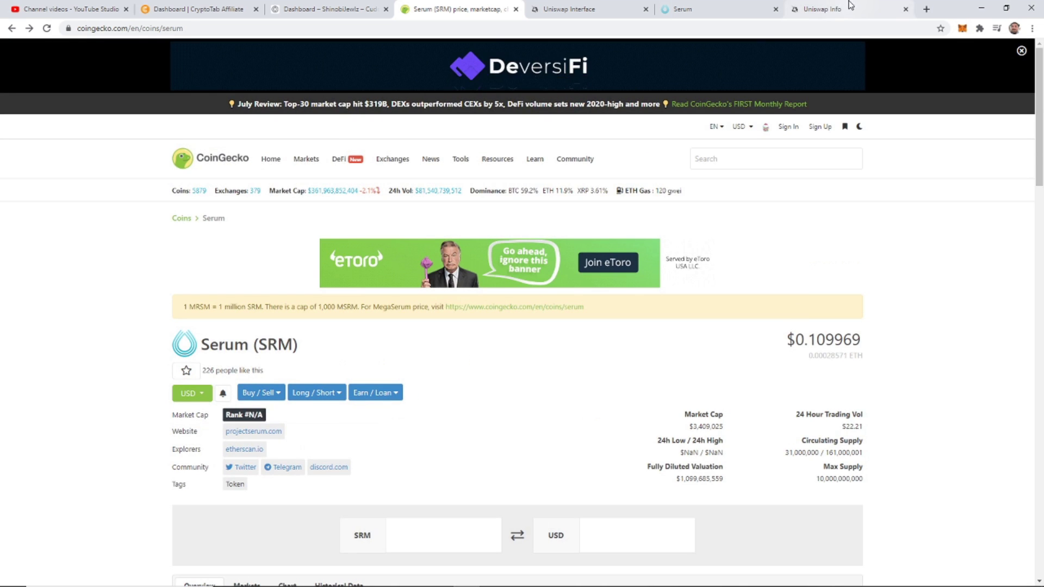
{"action": "left_click", "coordinate": [844, 9]}
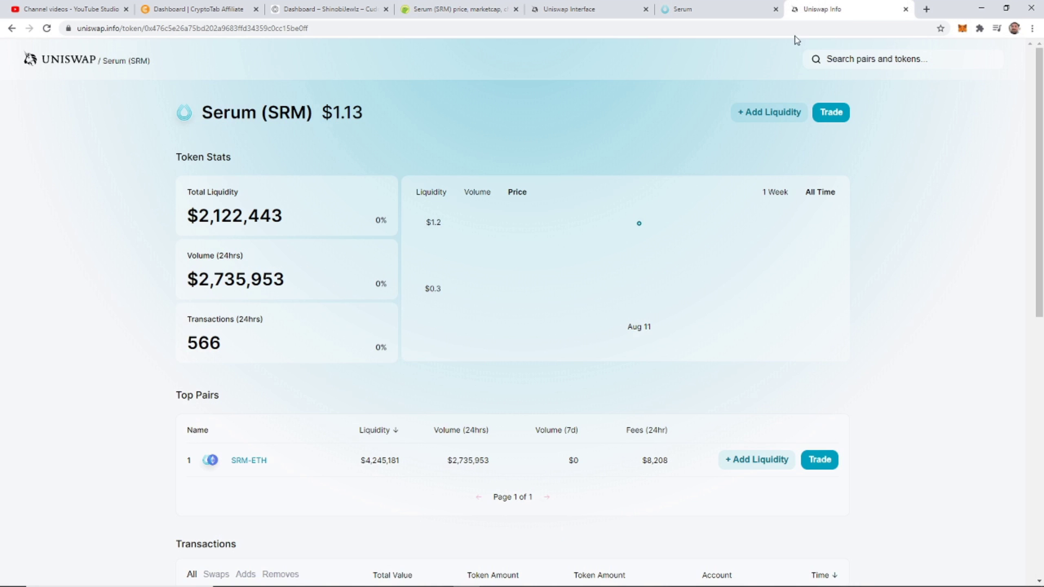
- Reload the Uniswap Info SRM page, now $1.20, and show its price chart
{"action": "left_click", "coordinate": [719, 10]}
{"action": "left_click", "coordinate": [578, 9]}
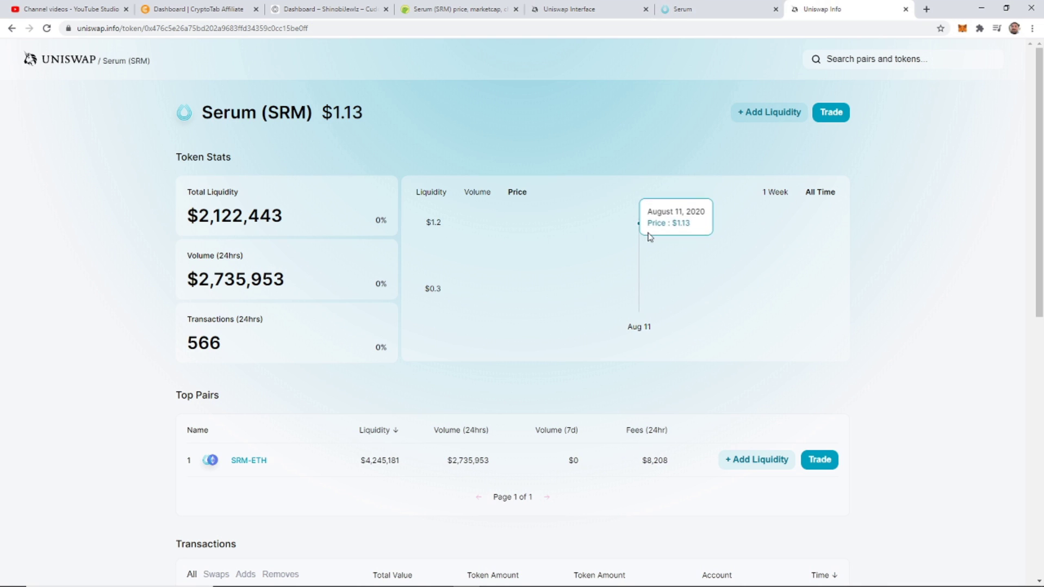
{"action": "left_click", "coordinate": [47, 30]}
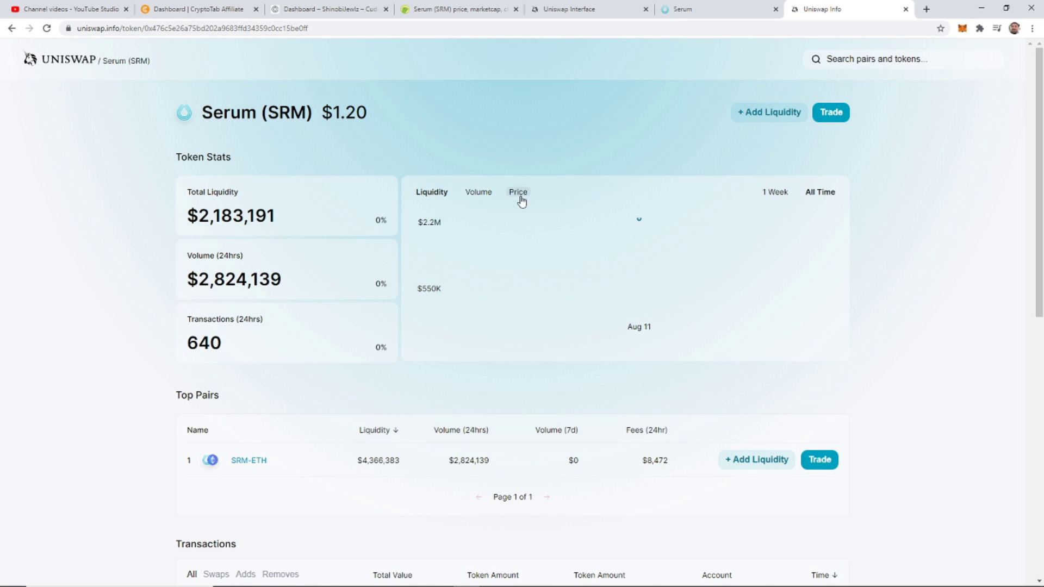
{"action": "left_click", "coordinate": [517, 193]}
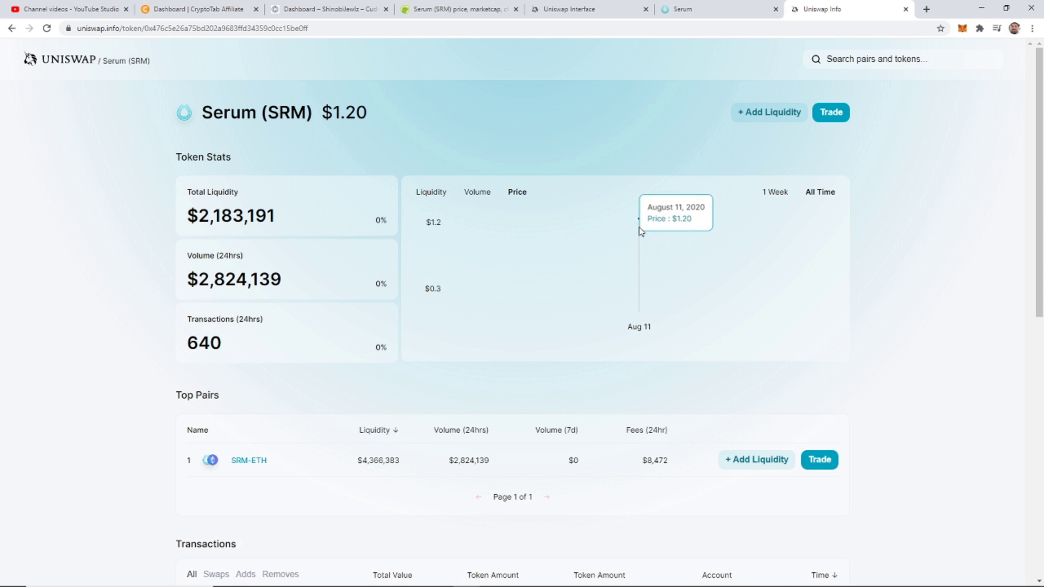
{"action": "left_click", "coordinate": [719, 15]}
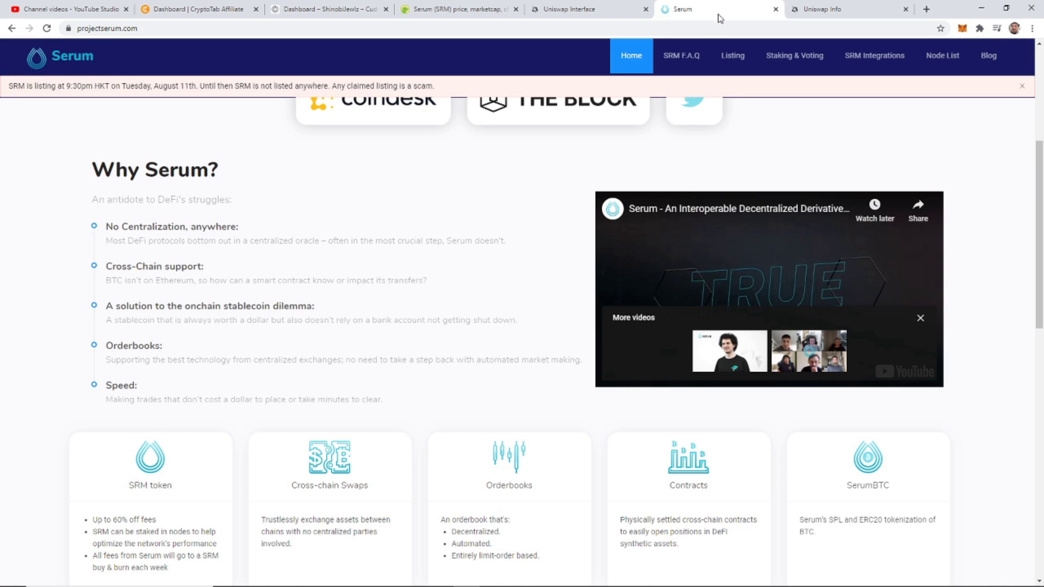
{"action": "scroll", "coordinate": [494, 292], "scroll_direction": "down", "scroll_amount": 3}
{"action": "scroll", "coordinate": [530, 302], "scroll_direction": "up", "scroll_amount": 6}
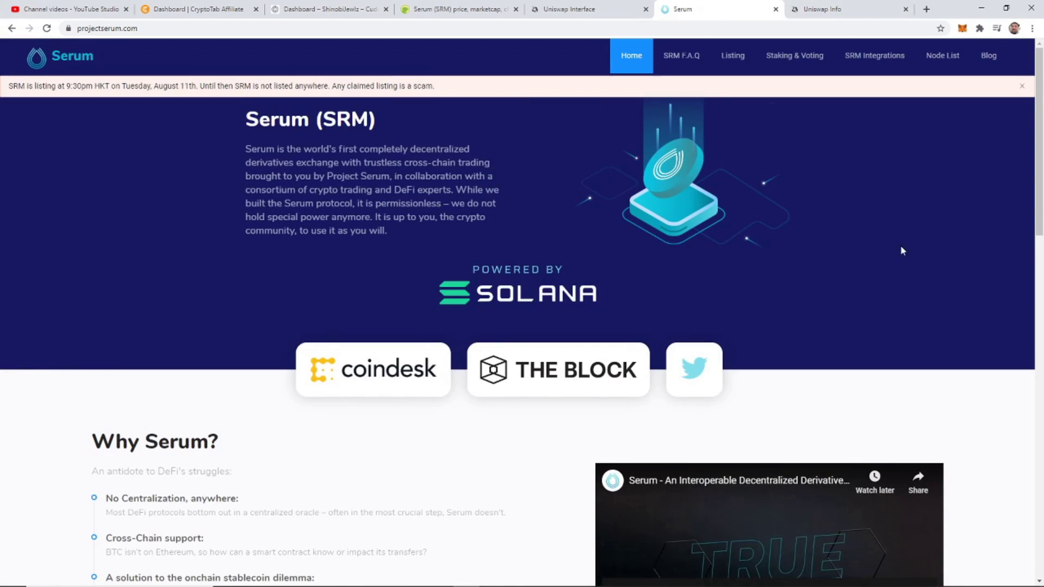
{"action": "left_click", "coordinate": [800, 7]}
{"action": "left_click", "coordinate": [613, 11]}
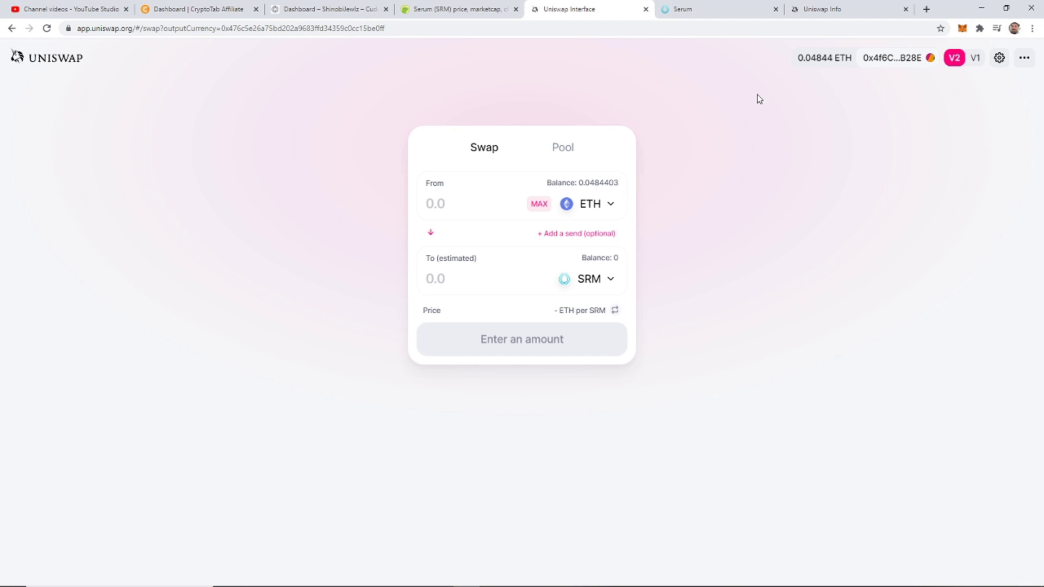
{"action": "left_click", "coordinate": [743, 11]}
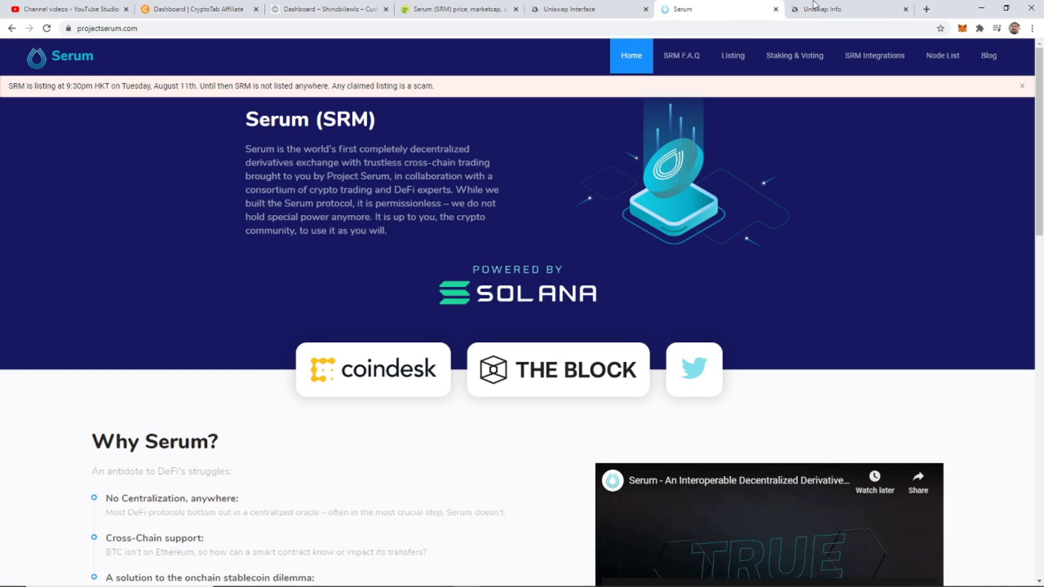
{"action": "left_click", "coordinate": [873, 9]}
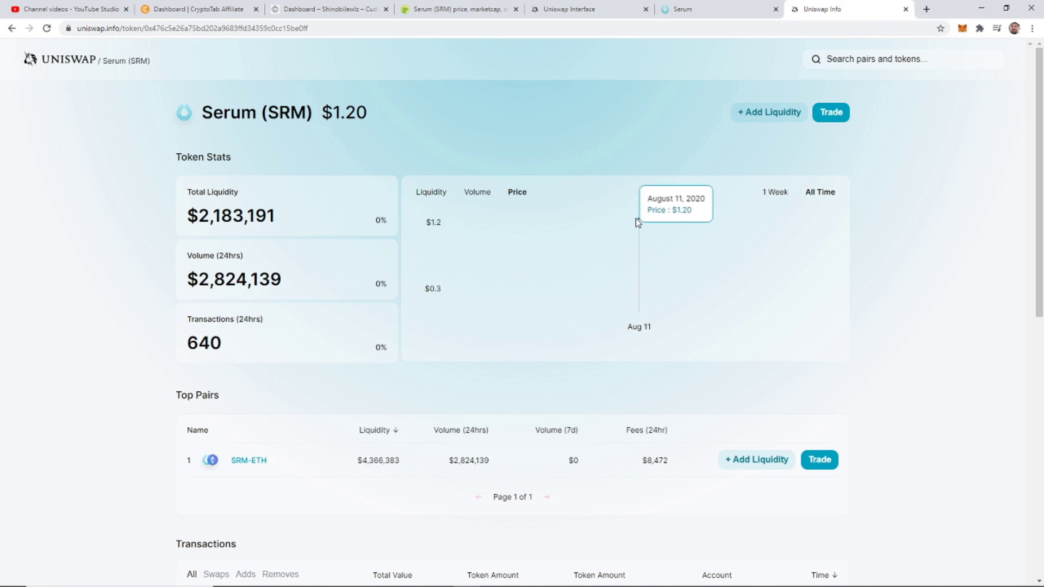
- View the SRM liquidity and price charts, glance at the other tabs, and refresh the stats
{"action": "left_click", "coordinate": [435, 194]}
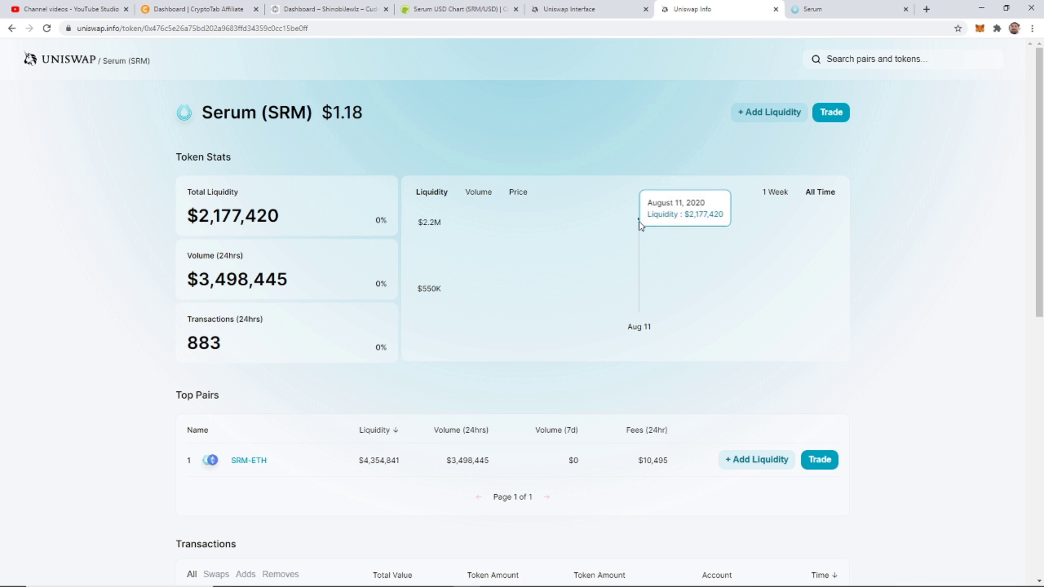
{"action": "scroll", "coordinate": [635, 233], "scroll_direction": "down", "scroll_amount": 5}
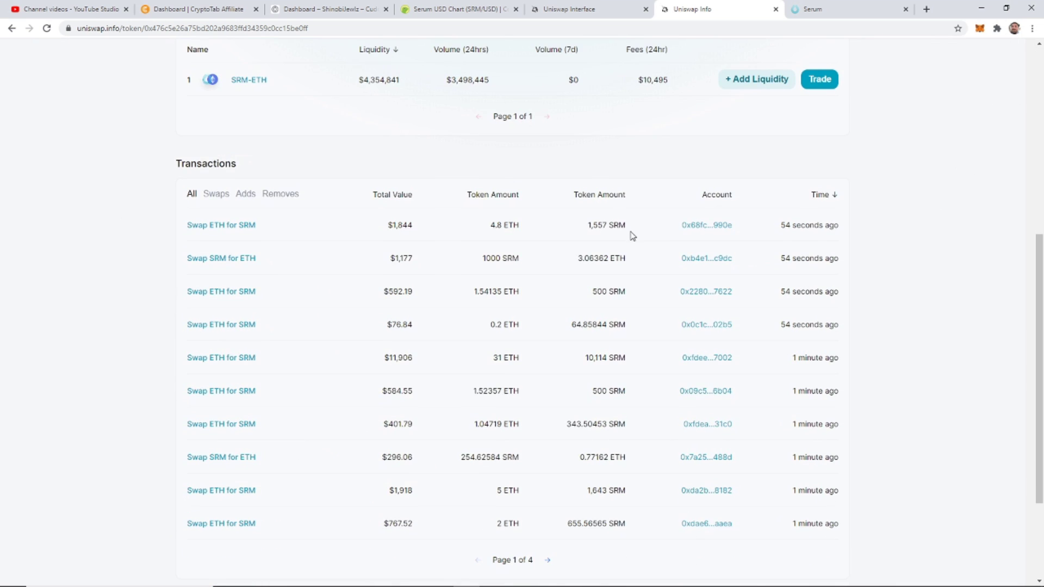
{"action": "scroll", "coordinate": [643, 228], "scroll_direction": "up", "scroll_amount": 5}
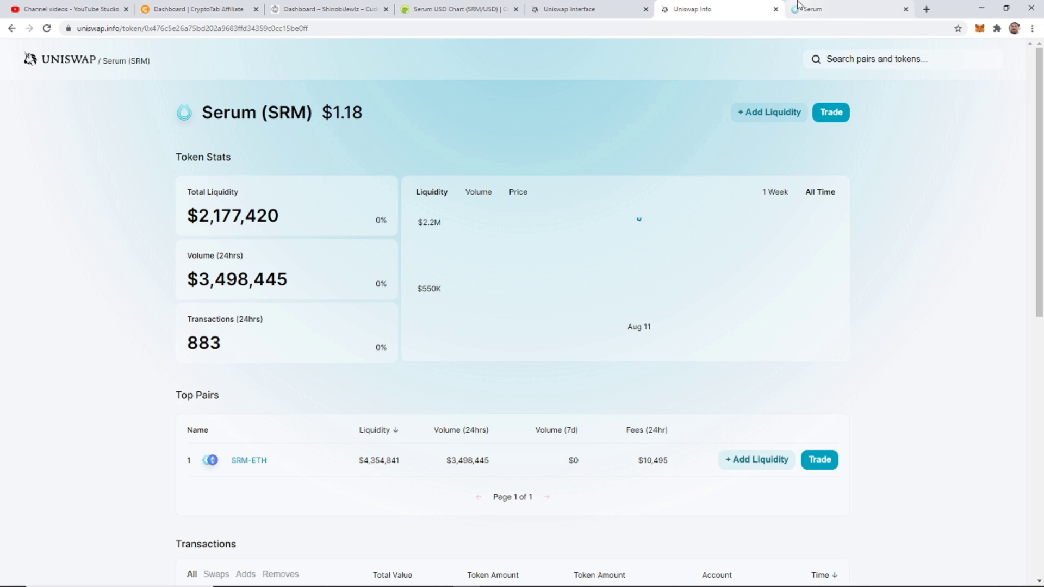
{"action": "mouse_move", "coordinate": [641, 223]}
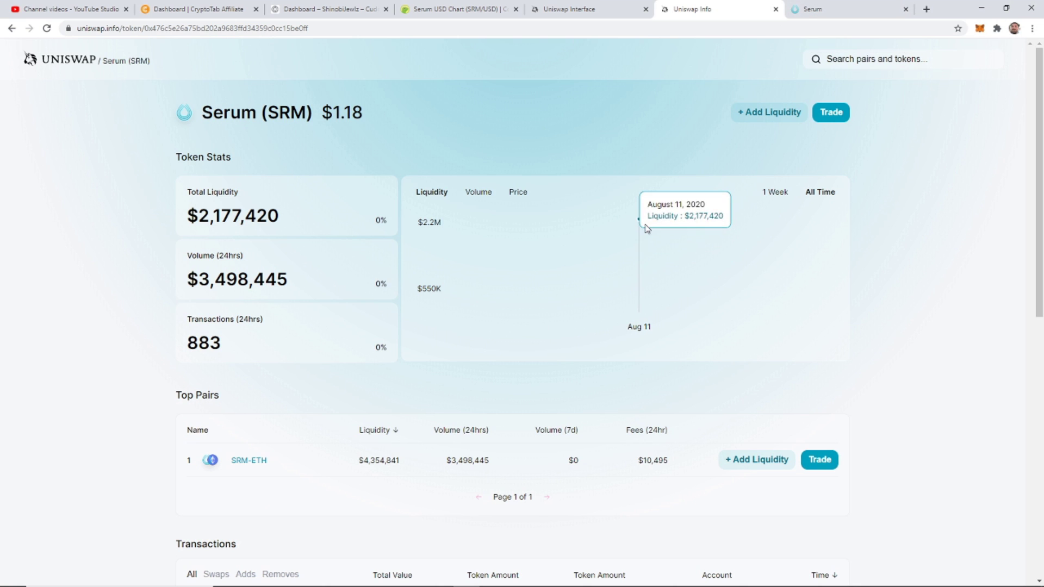
{"action": "left_click", "coordinate": [513, 194]}
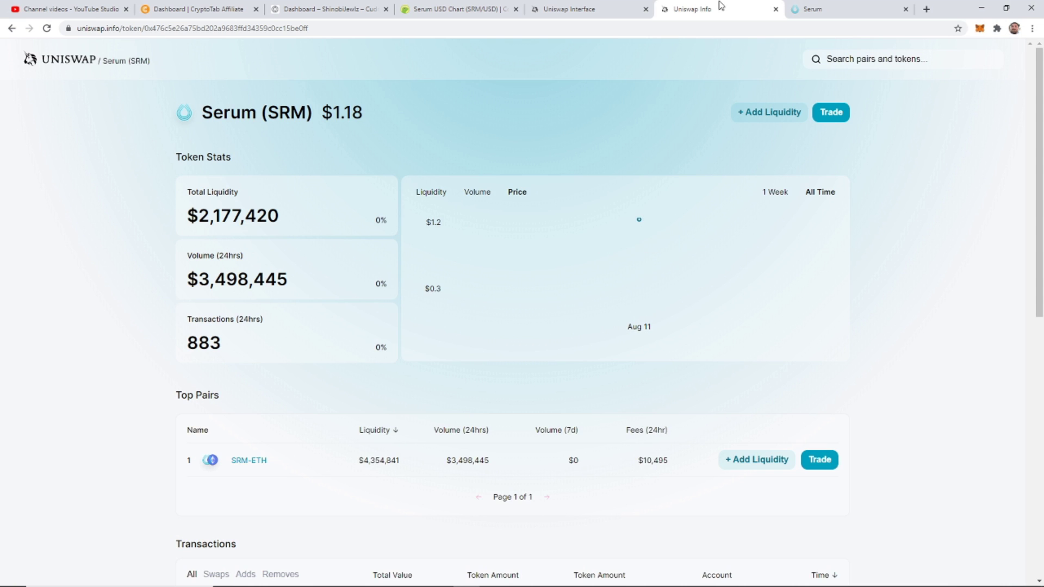
{"action": "left_click", "coordinate": [824, 9]}
{"action": "left_click", "coordinate": [734, 9]}
{"action": "left_click", "coordinate": [588, 9]}
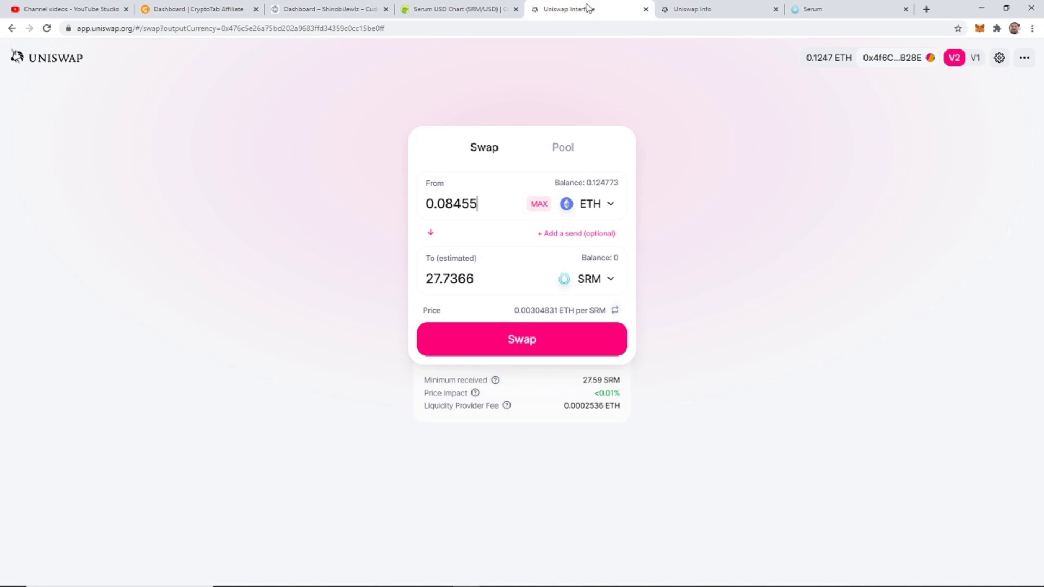
{"action": "left_click", "coordinate": [692, 10]}
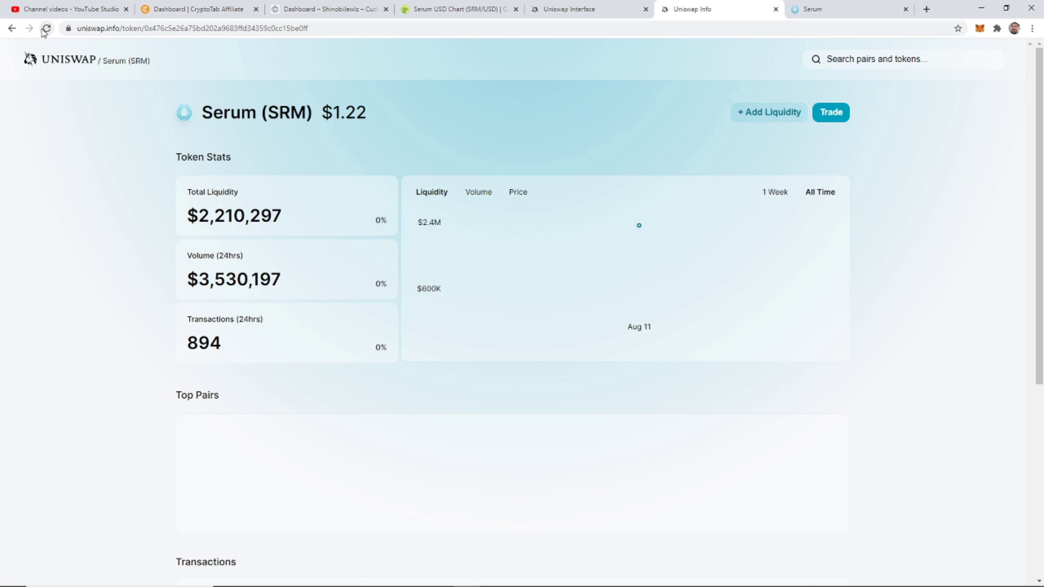
{"action": "left_click", "coordinate": [46, 30]}
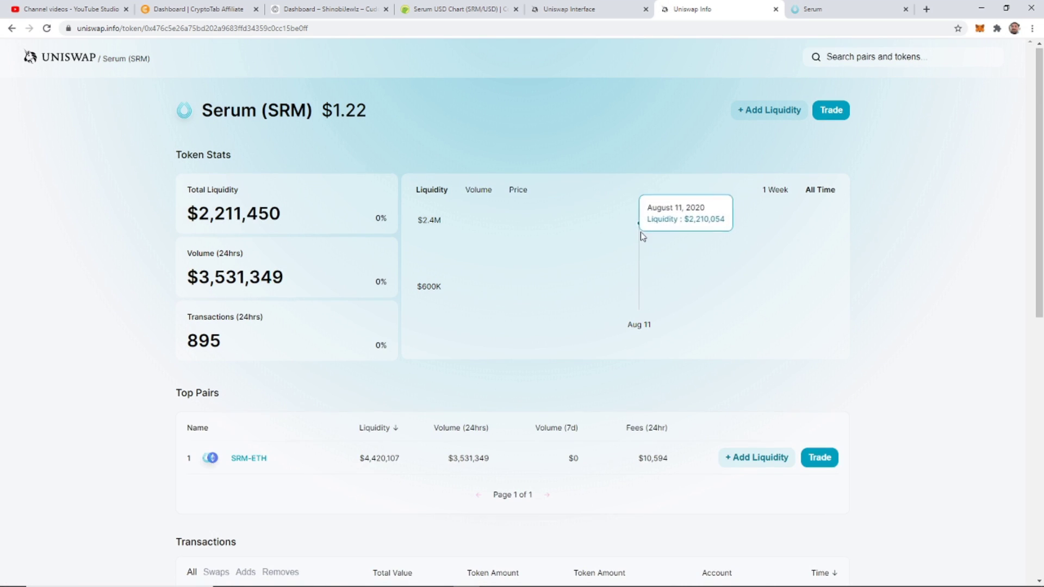
{"action": "scroll", "coordinate": [641, 234], "scroll_direction": "down", "scroll_amount": 3}
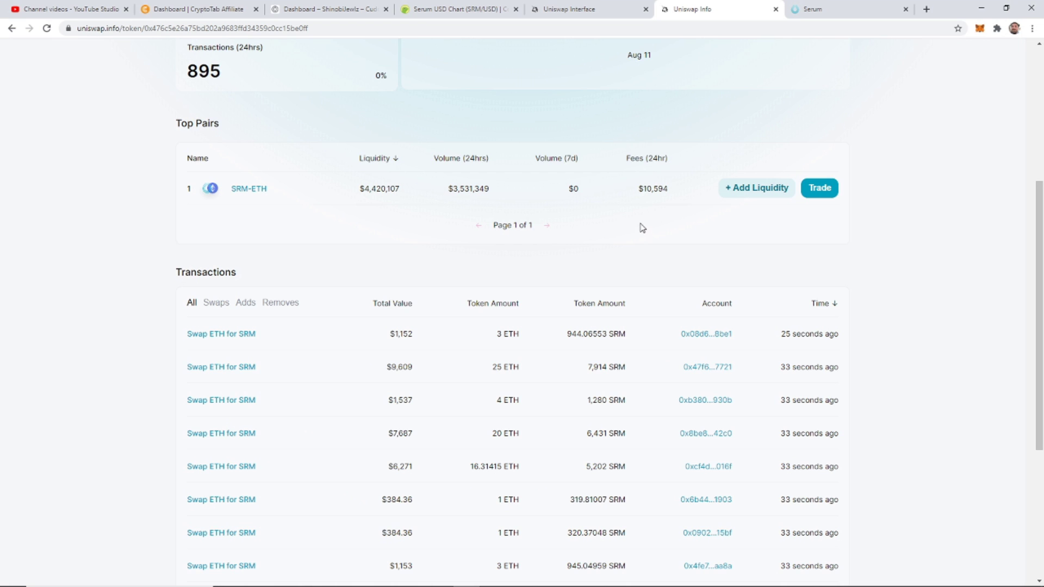
{"action": "scroll", "coordinate": [641, 228], "scroll_direction": "up", "scroll_amount": 3}
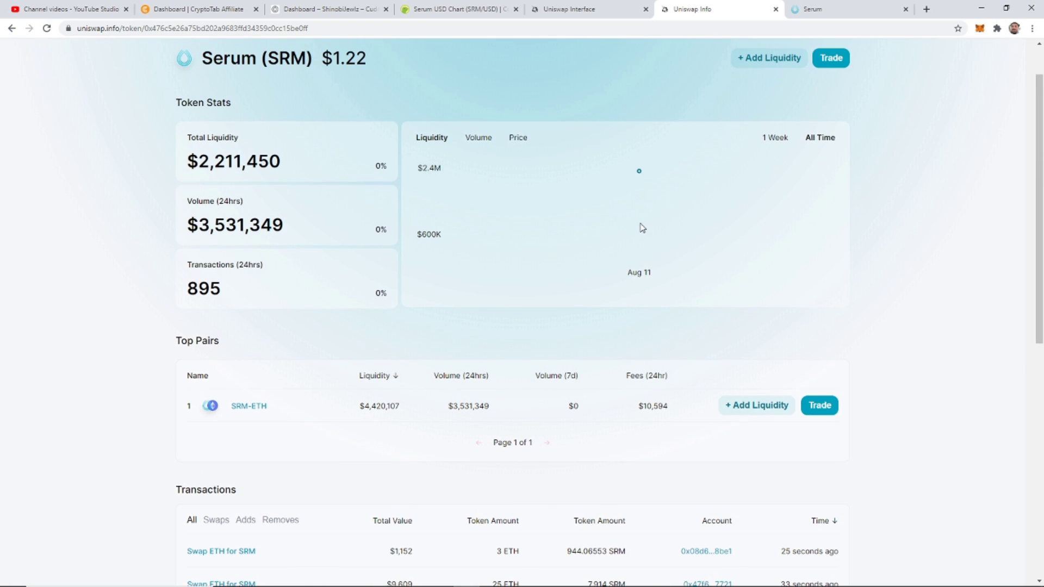
{"action": "scroll", "coordinate": [641, 228], "scroll_direction": "up", "scroll_amount": 1}
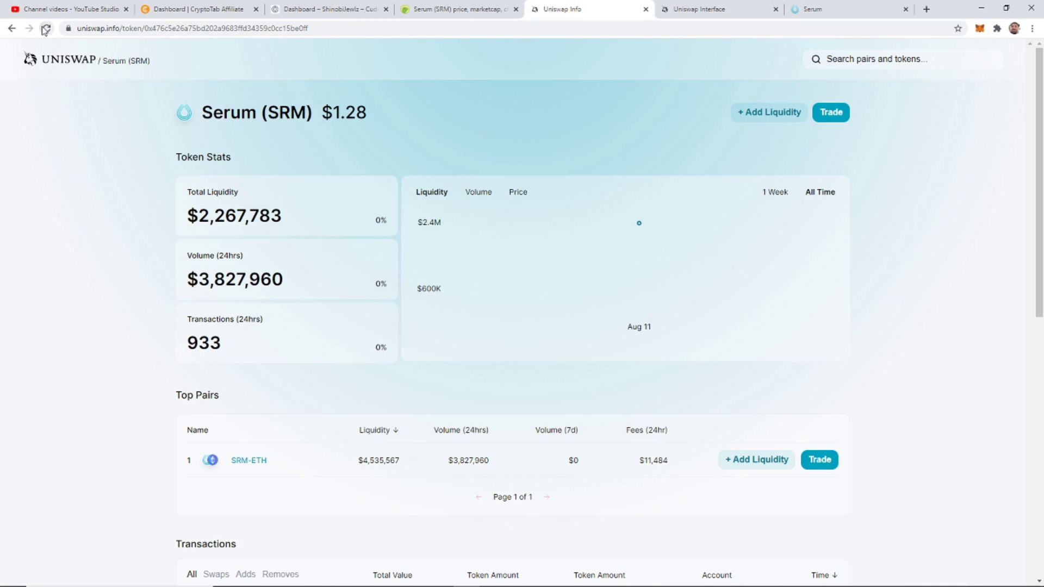
- Refresh SRM to $1.27, comparing the 25.5226 SRM for 0.08455 ETH quote
{"action": "left_click", "coordinate": [45, 27]}
{"action": "left_click", "coordinate": [722, 9]}
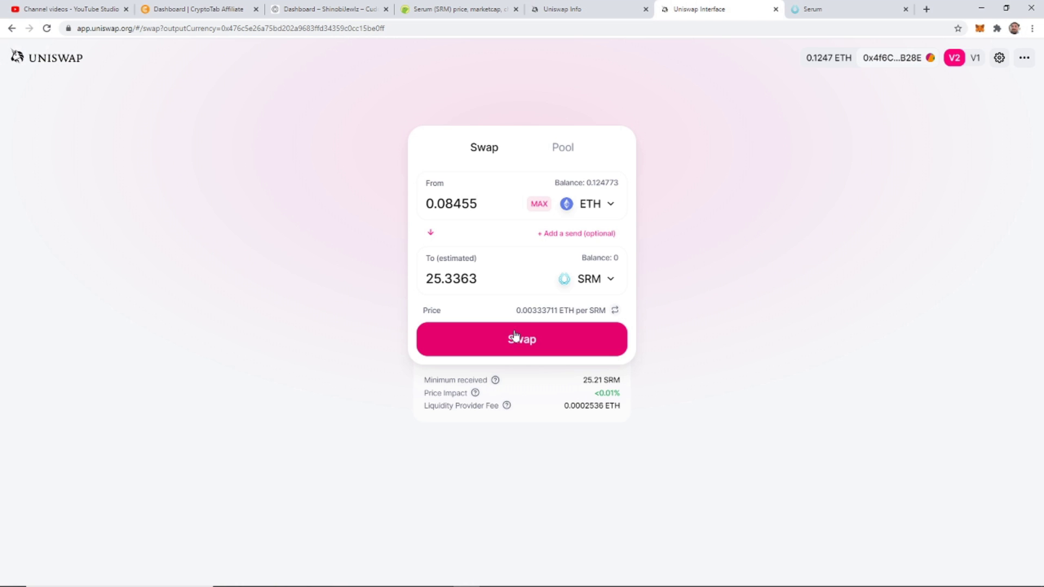
{"action": "left_click", "coordinate": [788, 10]}
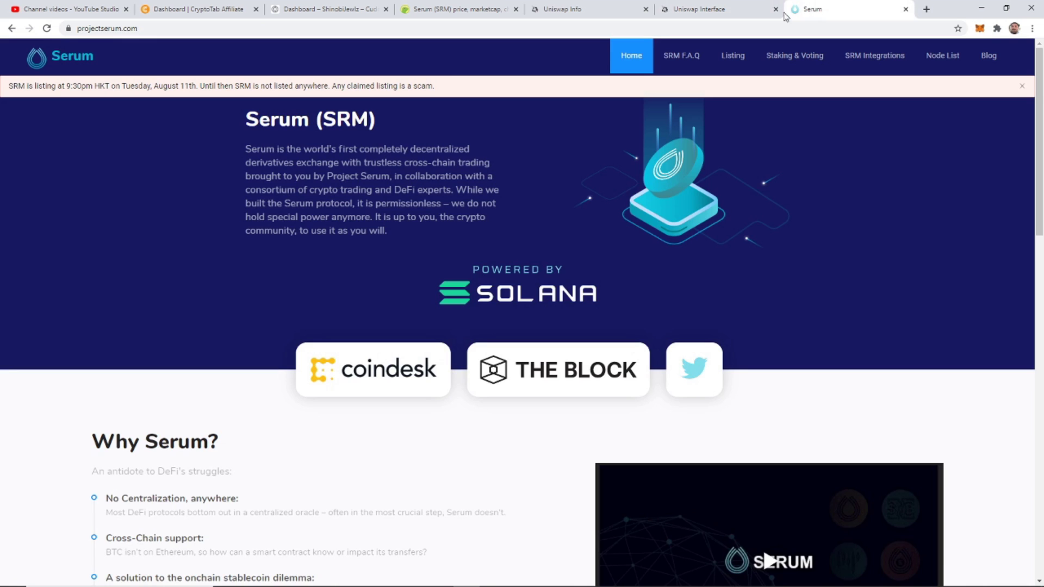
{"action": "left_click", "coordinate": [602, 8]}
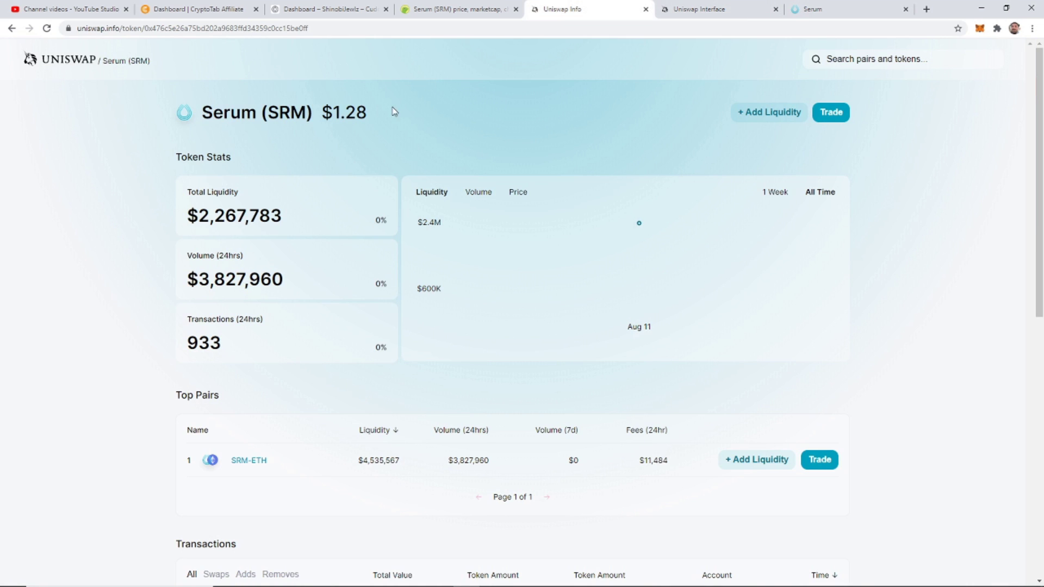
{"action": "left_click", "coordinate": [48, 29]}
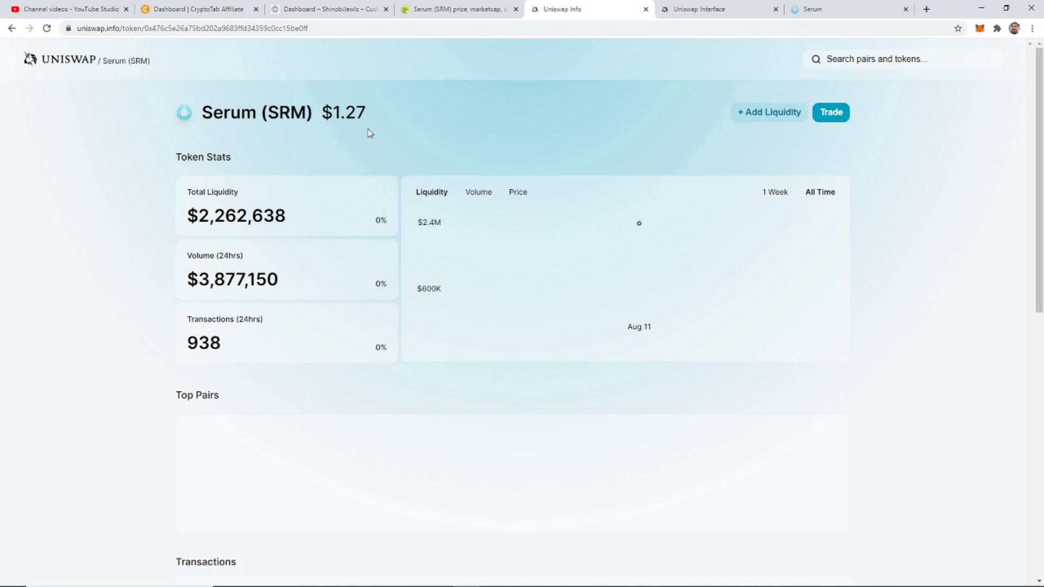
{"action": "left_click_drag", "start_coordinate": [332, 113], "coordinate": [367, 115]}
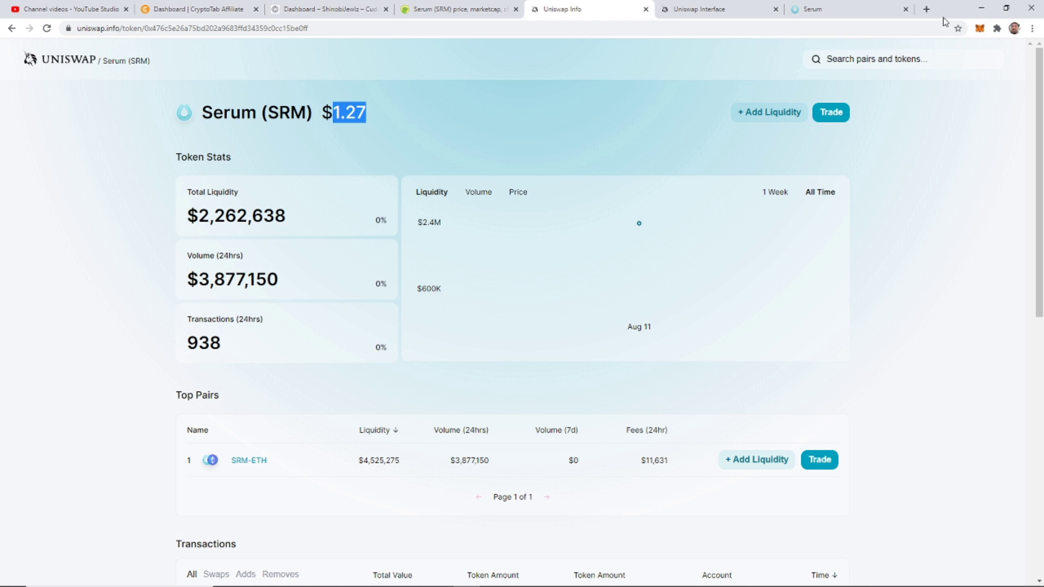
{"action": "left_click", "coordinate": [692, 11]}
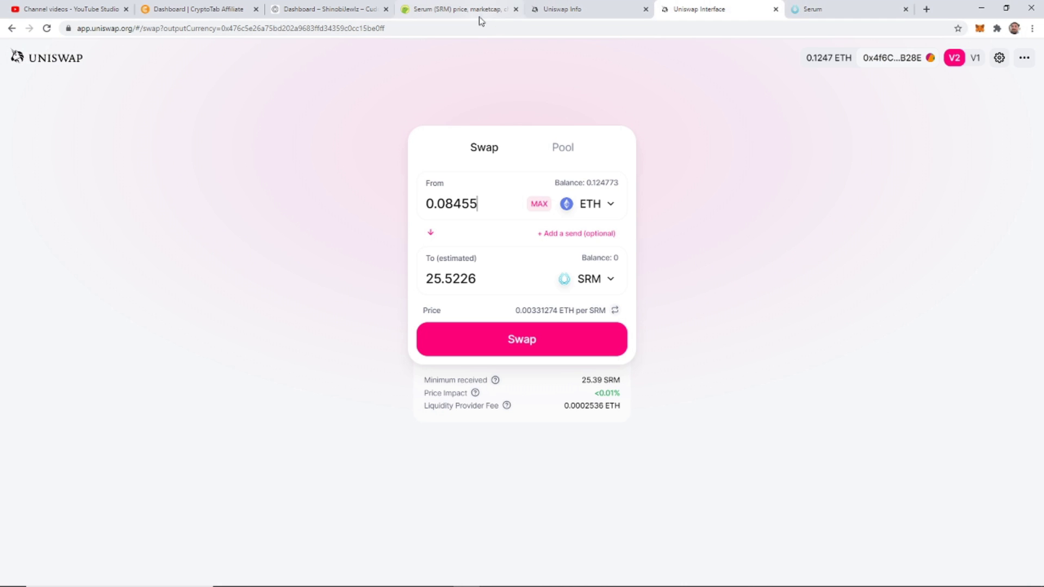
- Highlight the official SRM token contract address on the Serum Listing page
{"action": "left_click", "coordinate": [853, 13]}
{"action": "scroll", "coordinate": [470, 172], "scroll_direction": "down", "scroll_amount": 2}
{"action": "scroll", "coordinate": [471, 174], "scroll_direction": "down", "scroll_amount": 4}
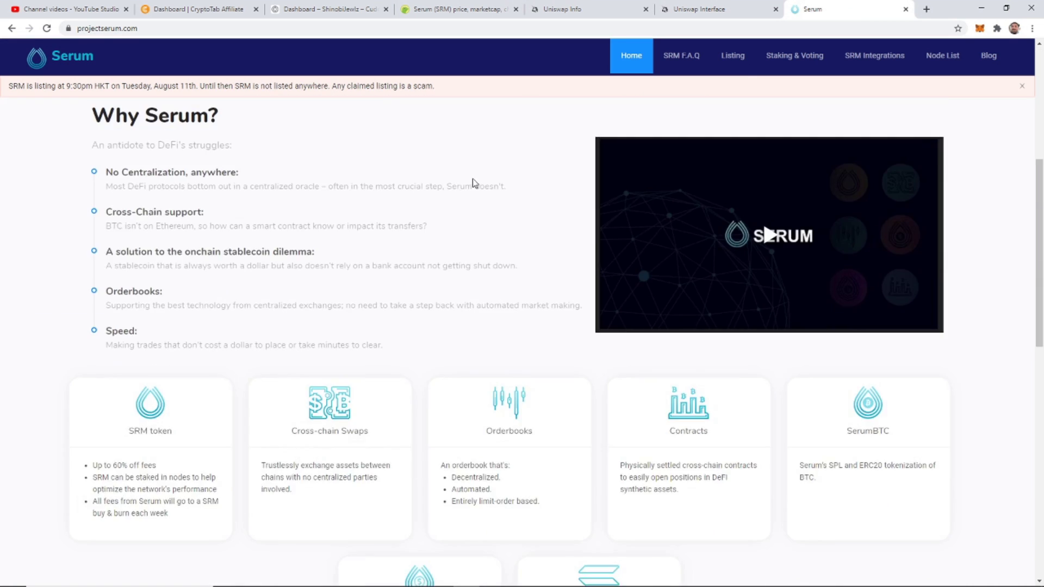
{"action": "scroll", "coordinate": [524, 168], "scroll_direction": "up", "scroll_amount": 4}
{"action": "left_click", "coordinate": [722, 64]}
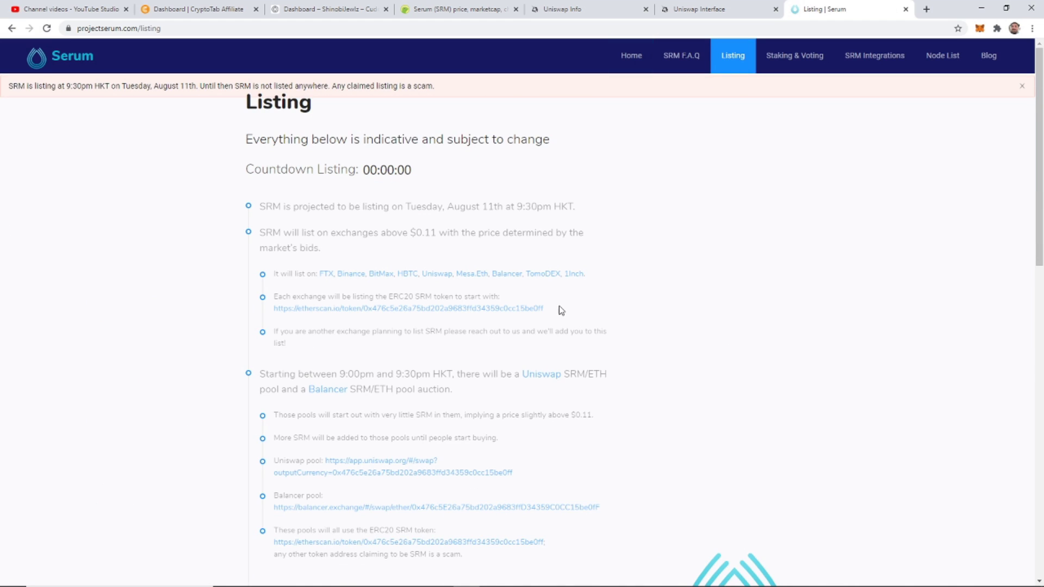
{"action": "left_click_drag", "start_coordinate": [557, 313], "coordinate": [353, 310]}
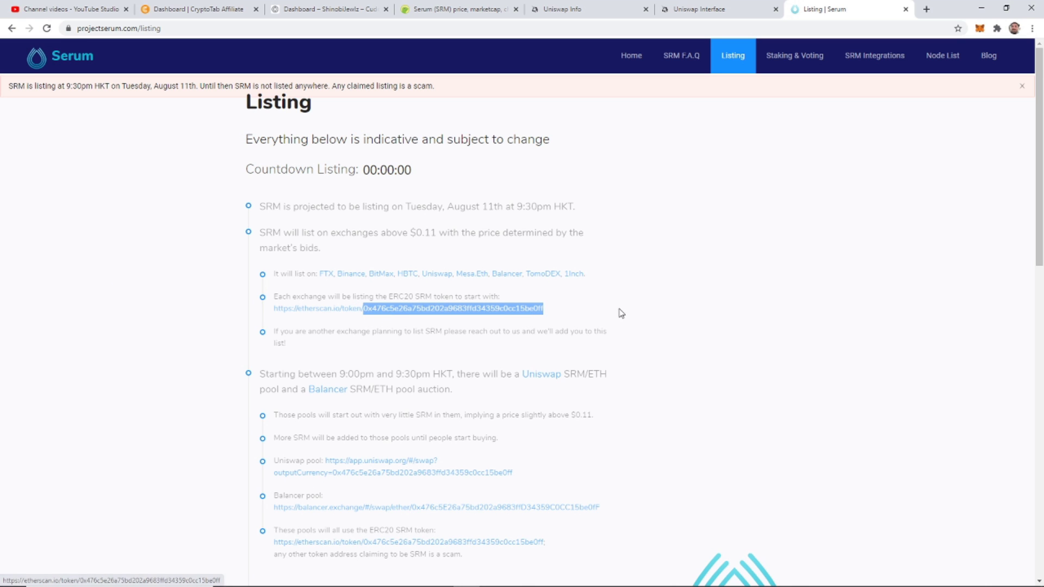
{"action": "scroll", "coordinate": [620, 313], "scroll_direction": "down", "scroll_amount": 1}
- Open the official Uniswap pool link in a new tab, check it, and close it
{"action": "middle_click", "coordinate": [349, 367]}
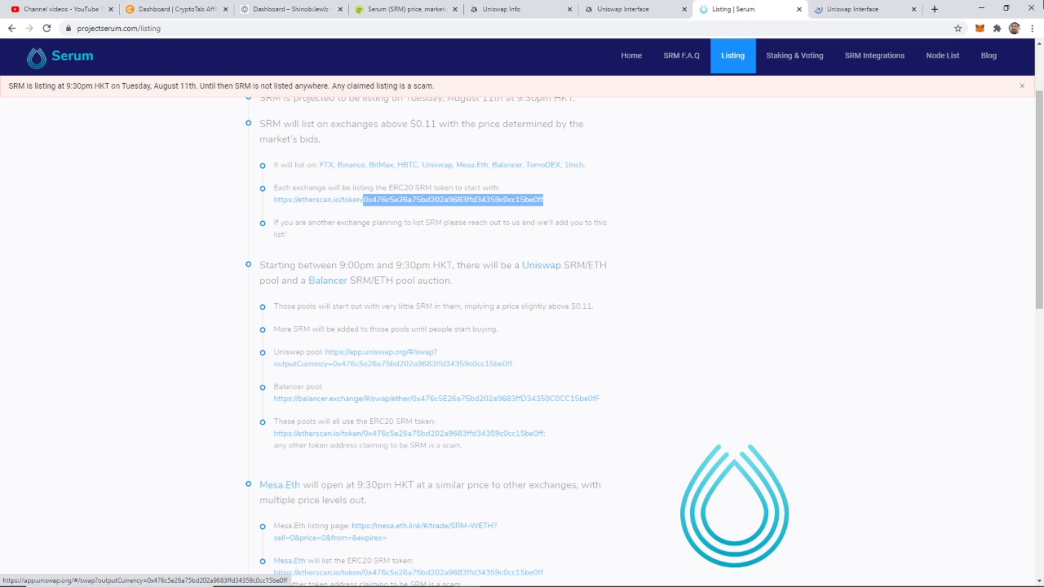
{"action": "left_click", "coordinate": [626, 10]}
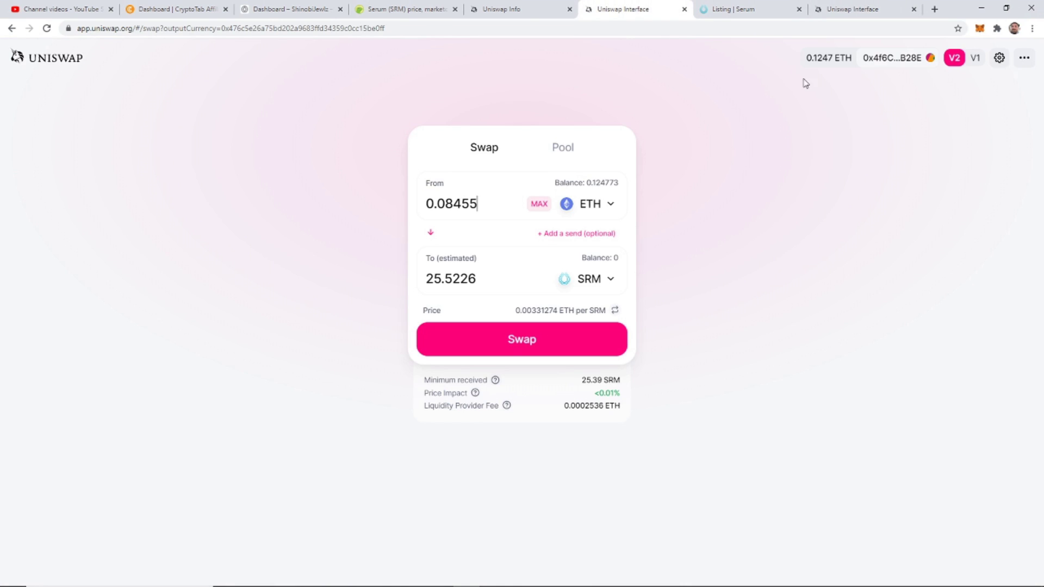
{"action": "left_click", "coordinate": [863, 10]}
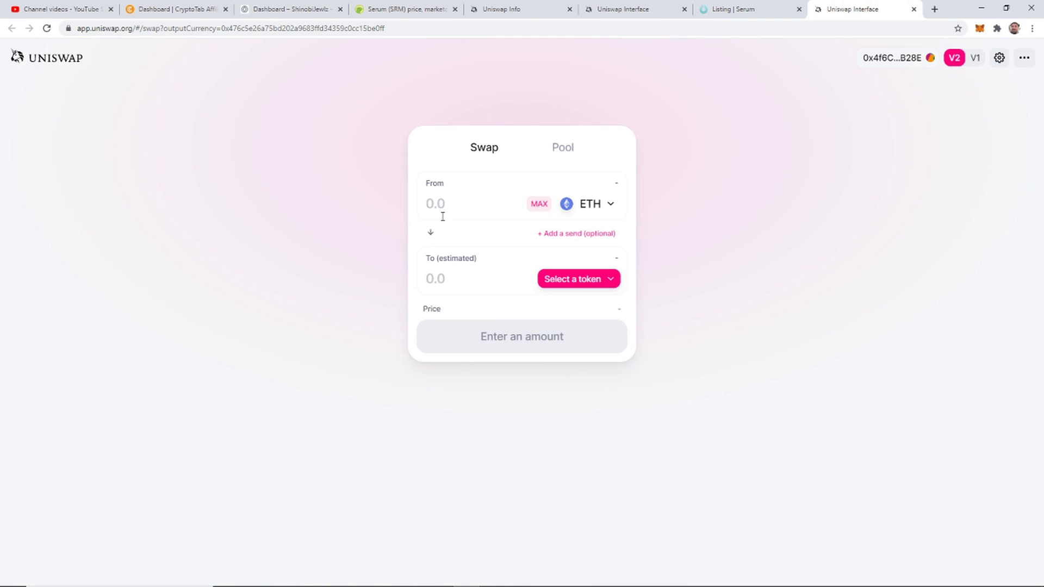
{"action": "left_click", "coordinate": [914, 9]}
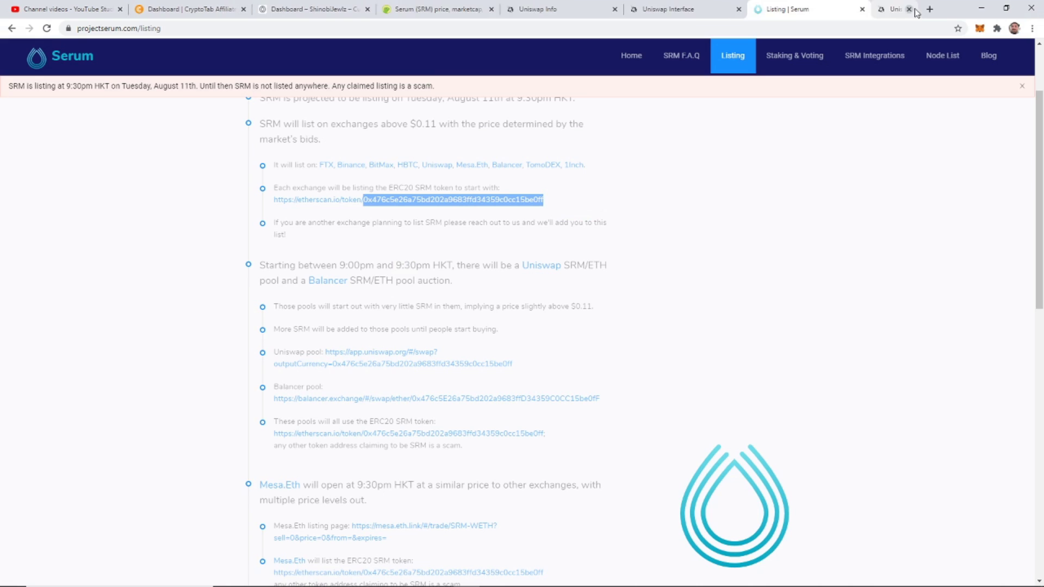
{"action": "left_click", "coordinate": [717, 12]}
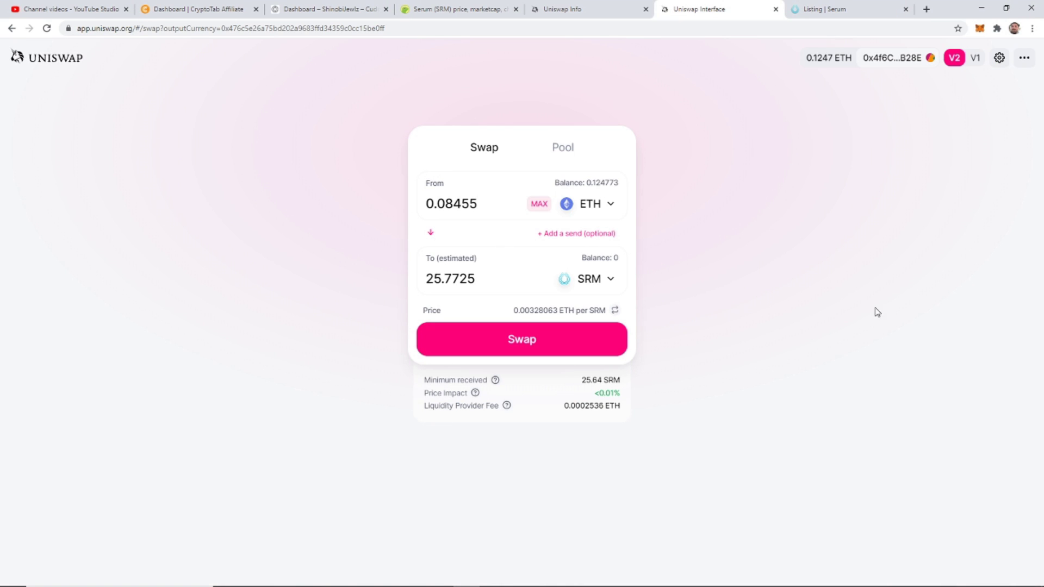
{"action": "left_click", "coordinate": [576, 10]}
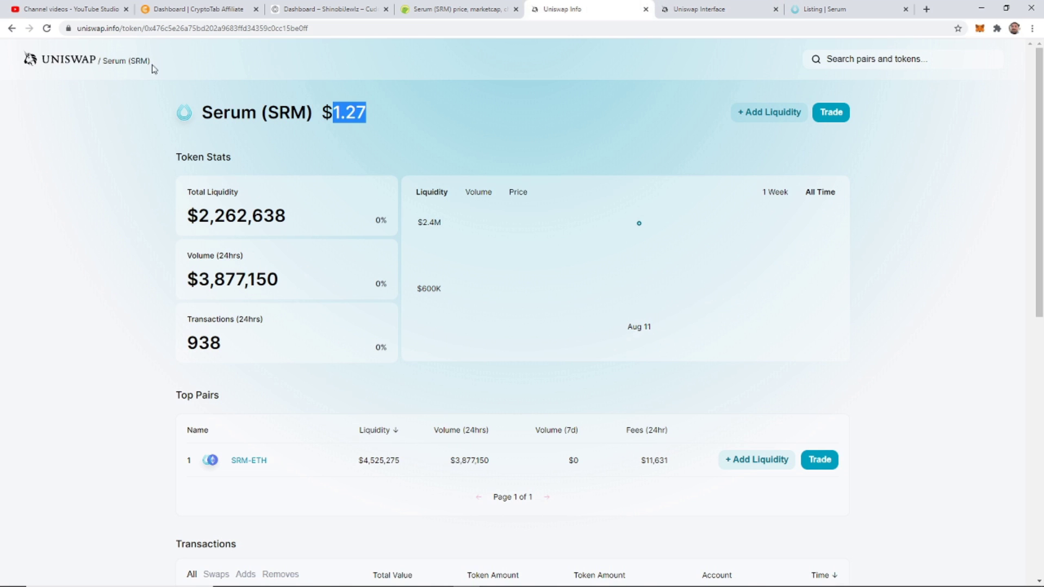
- Refresh the SRM price, then submit the 0.08455 ETH to 25.7725 SRM swap and approve it in MetaMask
{"action": "left_click", "coordinate": [47, 29]}
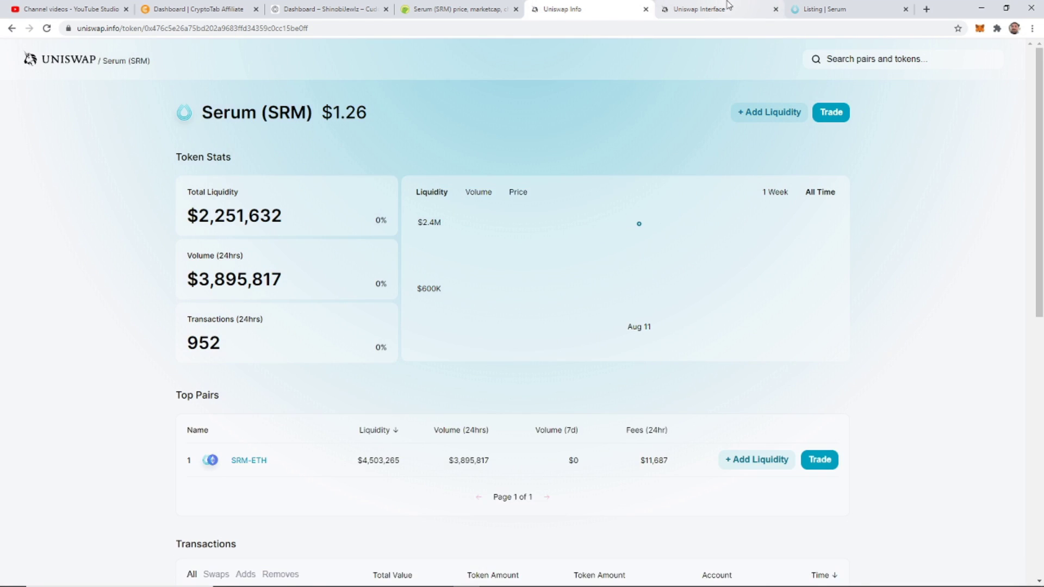
{"action": "left_click", "coordinate": [728, 8]}
{"action": "left_click", "coordinate": [552, 341]}
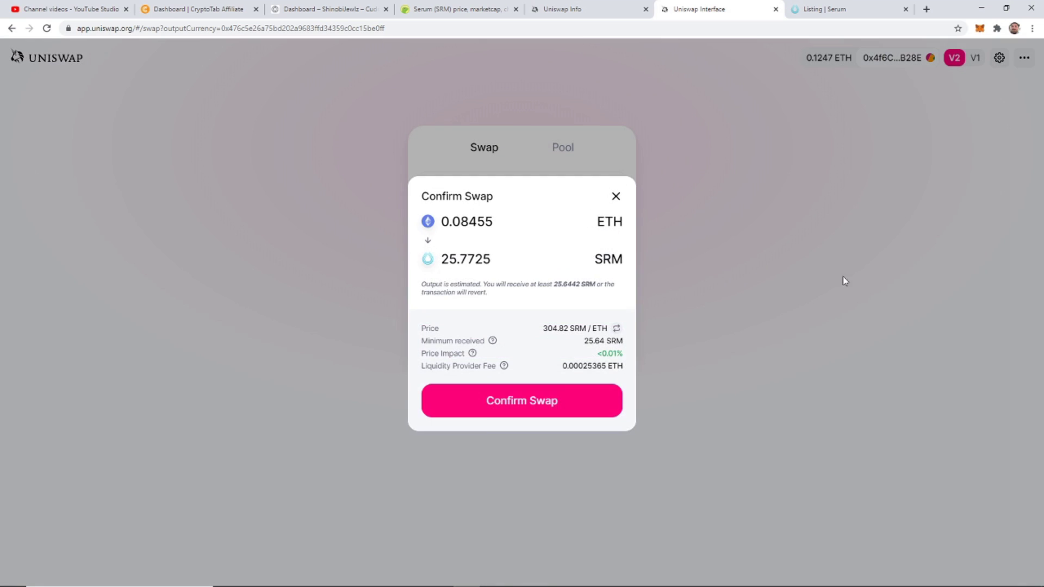
{"action": "left_click", "coordinate": [489, 408]}
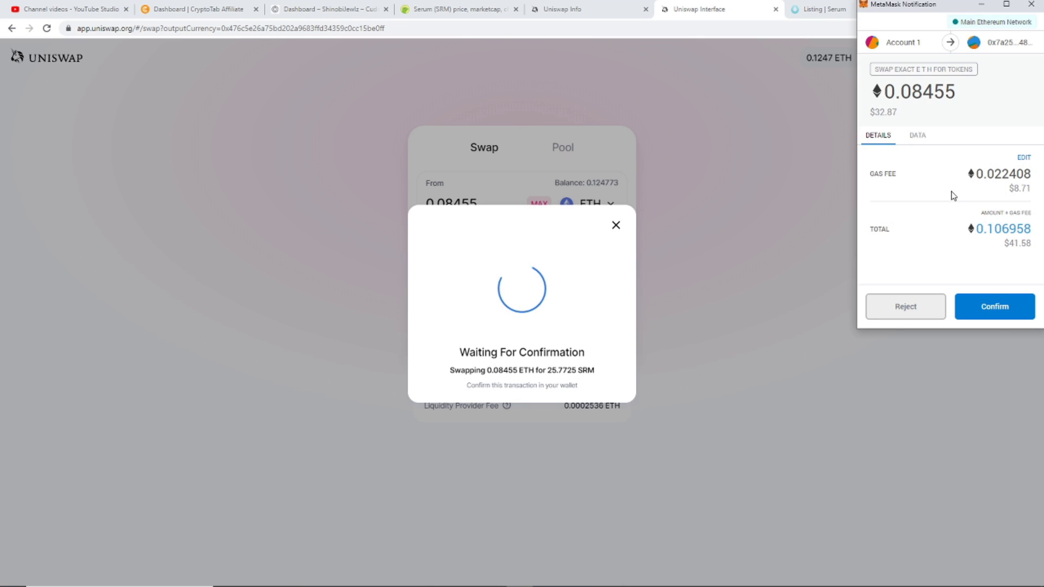
{"action": "left_click", "coordinate": [1002, 308]}
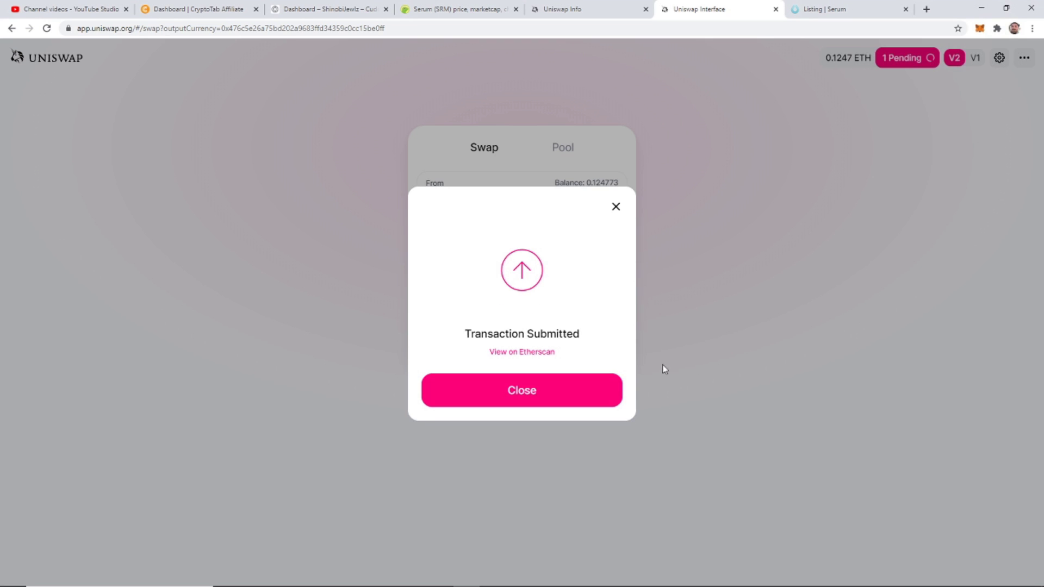
{"action": "left_click", "coordinate": [516, 398]}
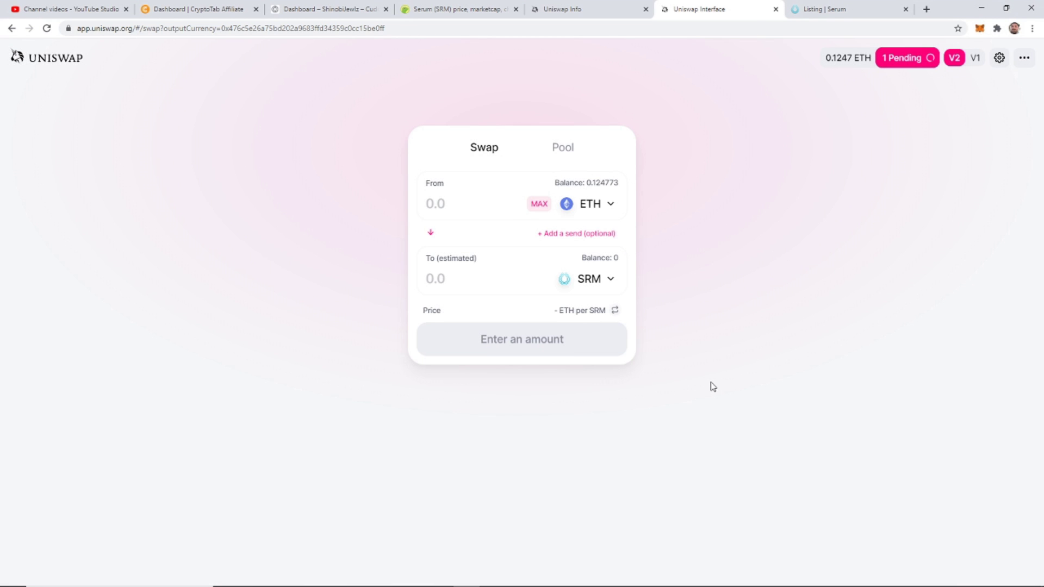
- Open the pending ETH-to-SRM swap's details from MetaMask's ETH asset view
{"action": "left_click", "coordinate": [981, 30]}
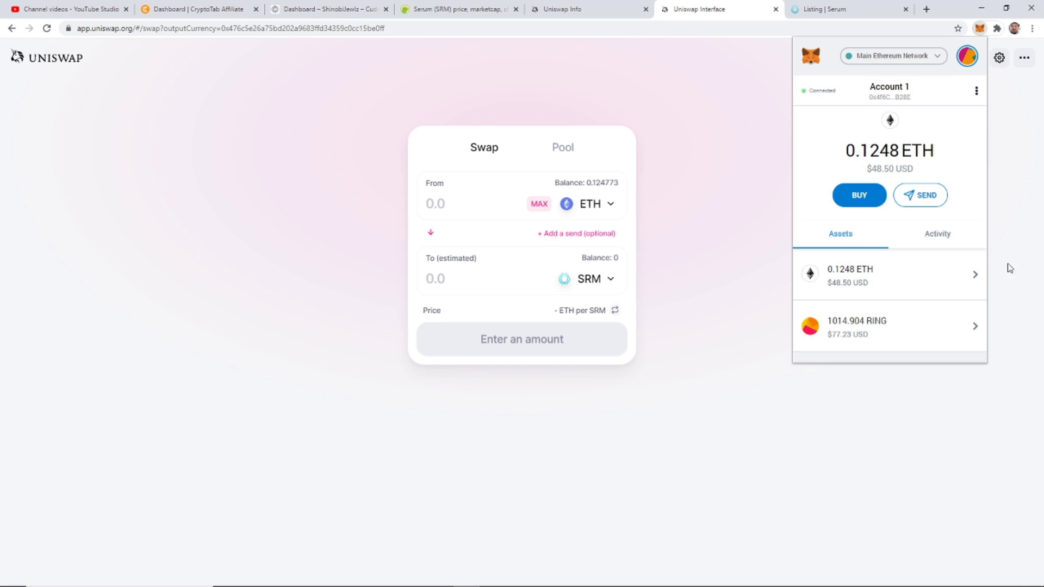
{"action": "left_click", "coordinate": [915, 275]}
{"action": "scroll", "coordinate": [915, 278], "scroll_direction": "down", "scroll_amount": 1}
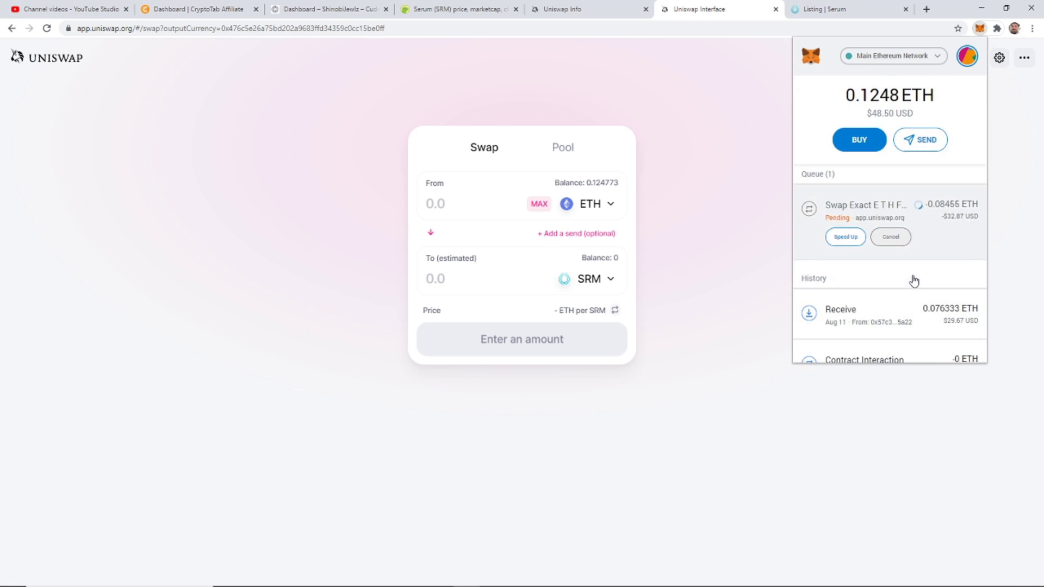
{"action": "left_click", "coordinate": [966, 217]}
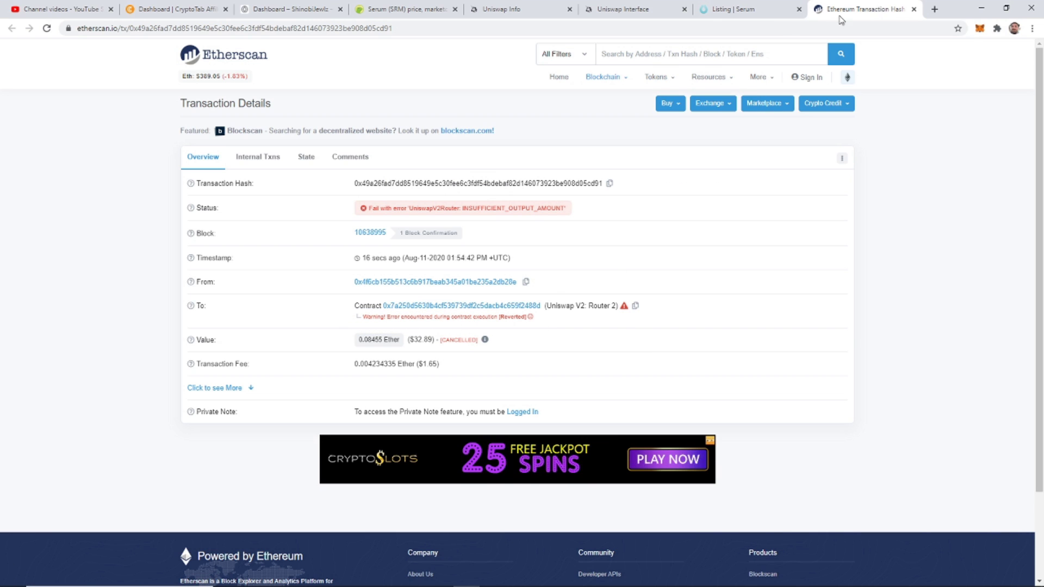
- Close the failed Etherscan page, dismiss the failure notice, and reload the Serum stats ($1.30)
{"action": "left_click", "coordinate": [915, 9]}
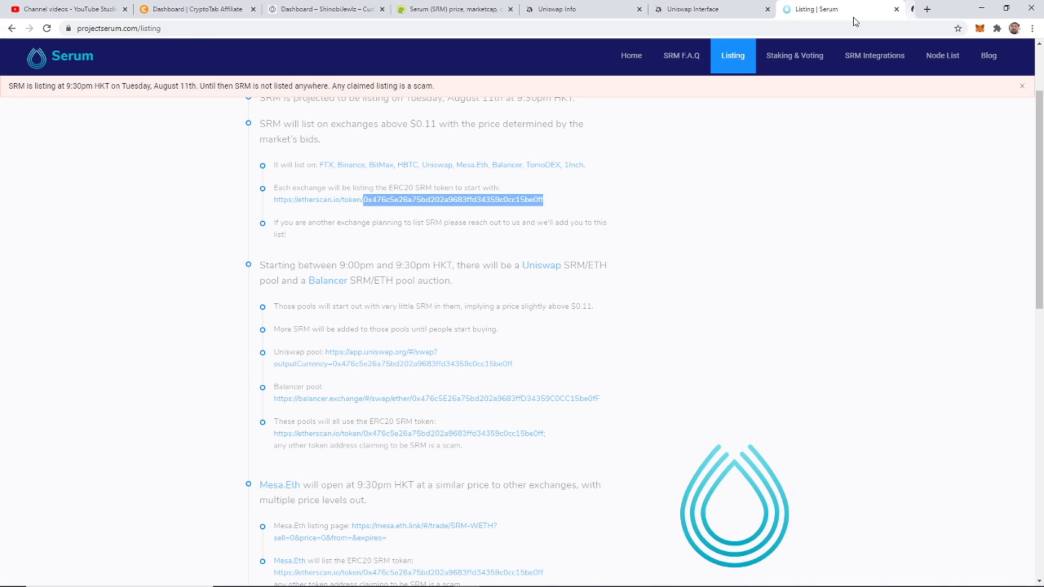
{"action": "left_click", "coordinate": [716, 13]}
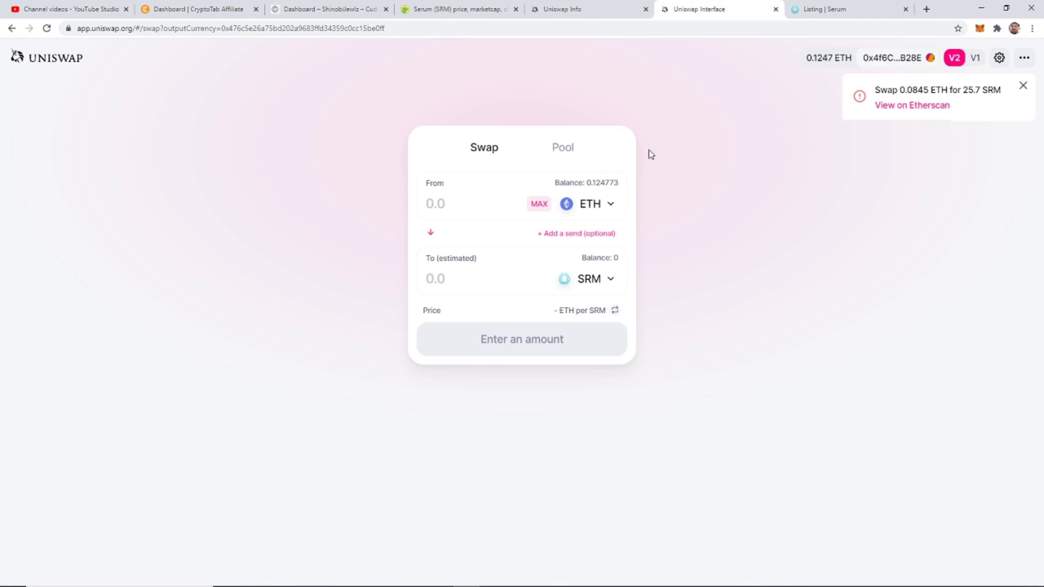
{"action": "left_click", "coordinate": [1024, 86]}
{"action": "left_click", "coordinate": [618, 9]}
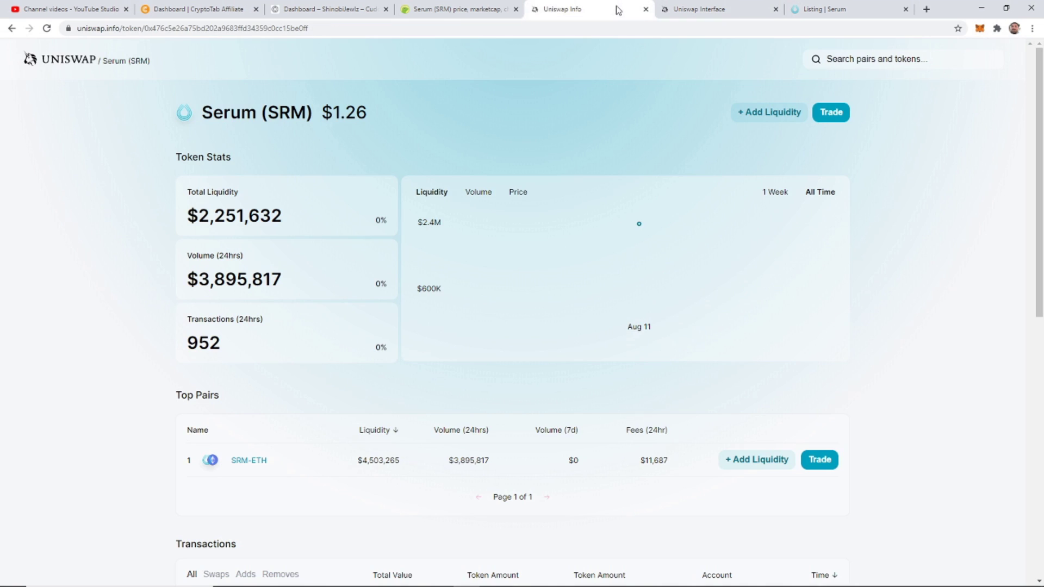
{"action": "left_click", "coordinate": [46, 30]}
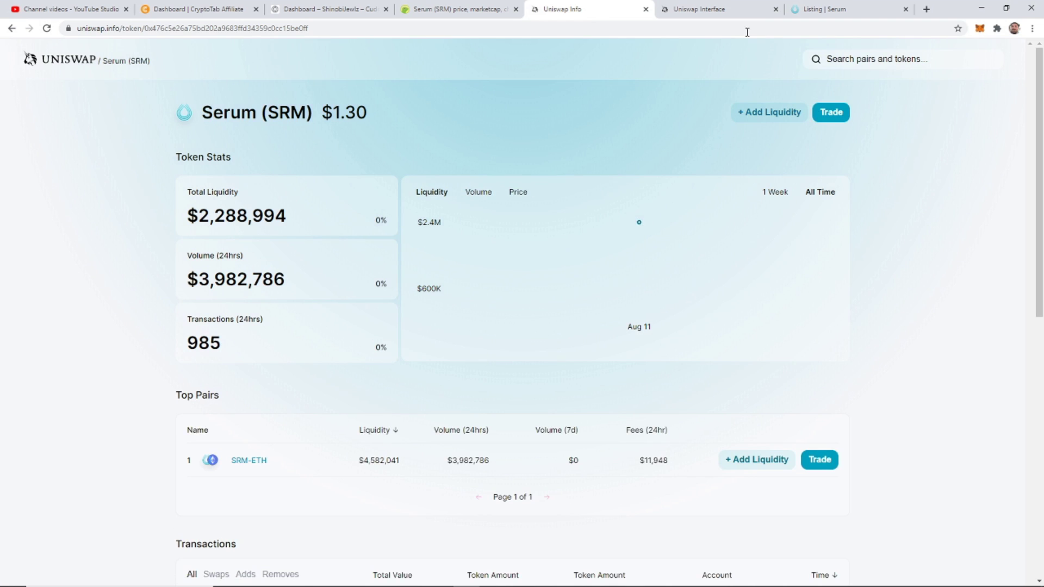
{"action": "left_click", "coordinate": [743, 13]}
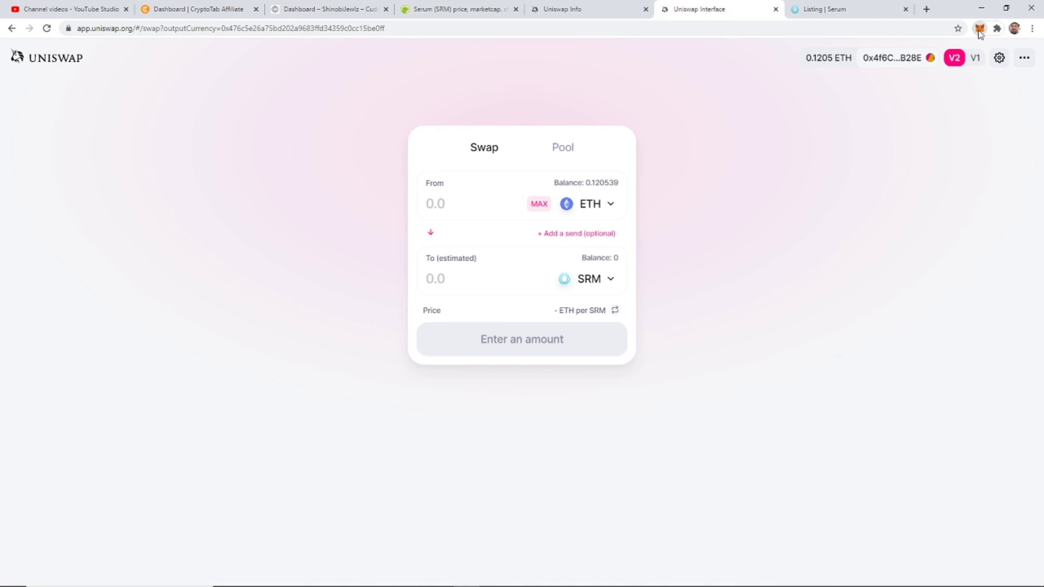
- Check the MetaMask ETH balance, then attempt a .08 ETH to SRM swap, which errors
{"action": "left_click", "coordinate": [980, 29]}
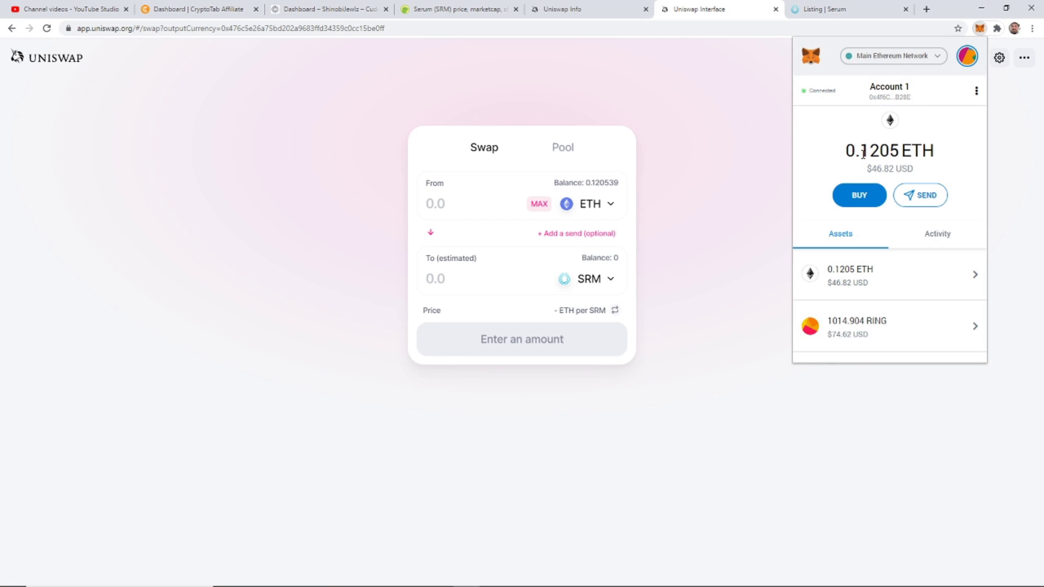
{"action": "left_click_drag", "start_coordinate": [887, 149], "coordinate": [860, 150]}
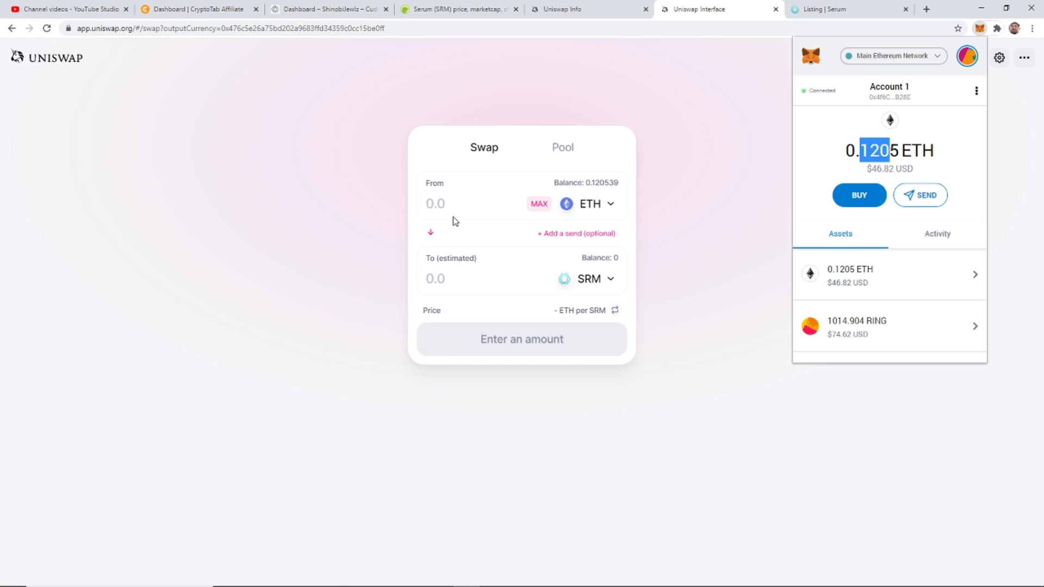
{"action": "left_click", "coordinate": [437, 202]}
{"action": "type", "text": ".0"}
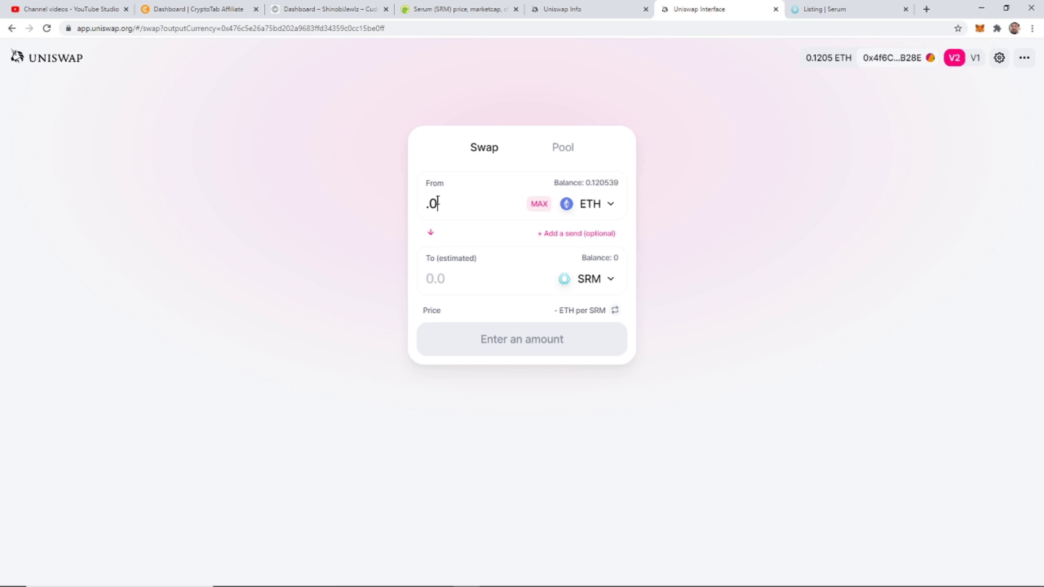
{"action": "type", "text": "8"}
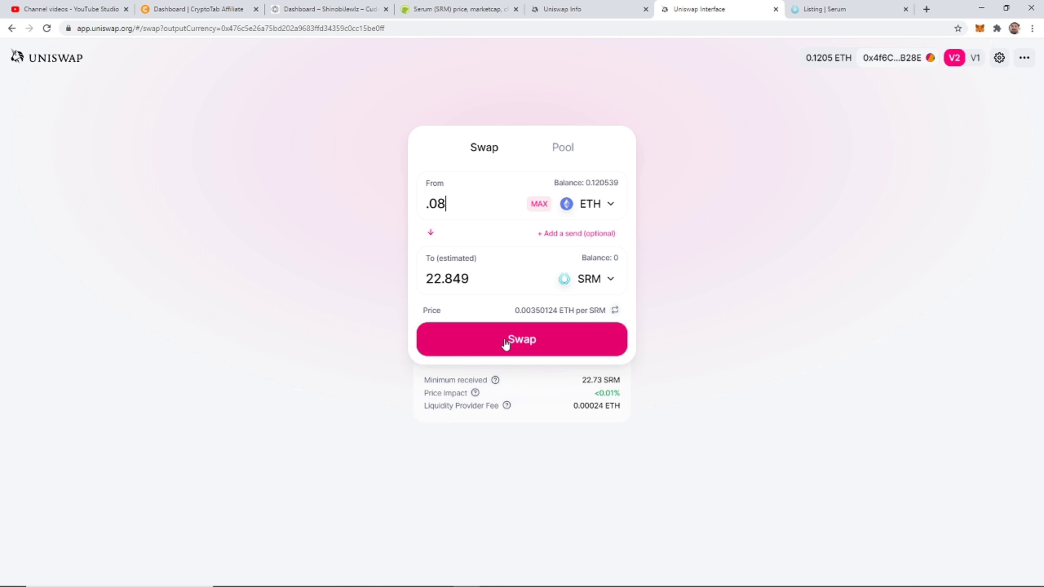
{"action": "left_click", "coordinate": [506, 342]}
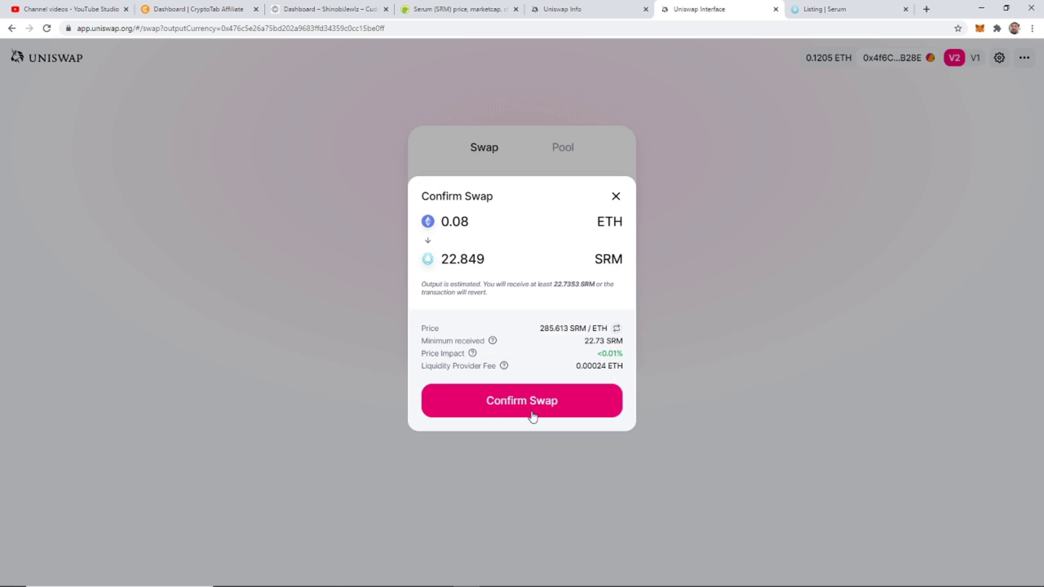
{"action": "left_click", "coordinate": [531, 412]}
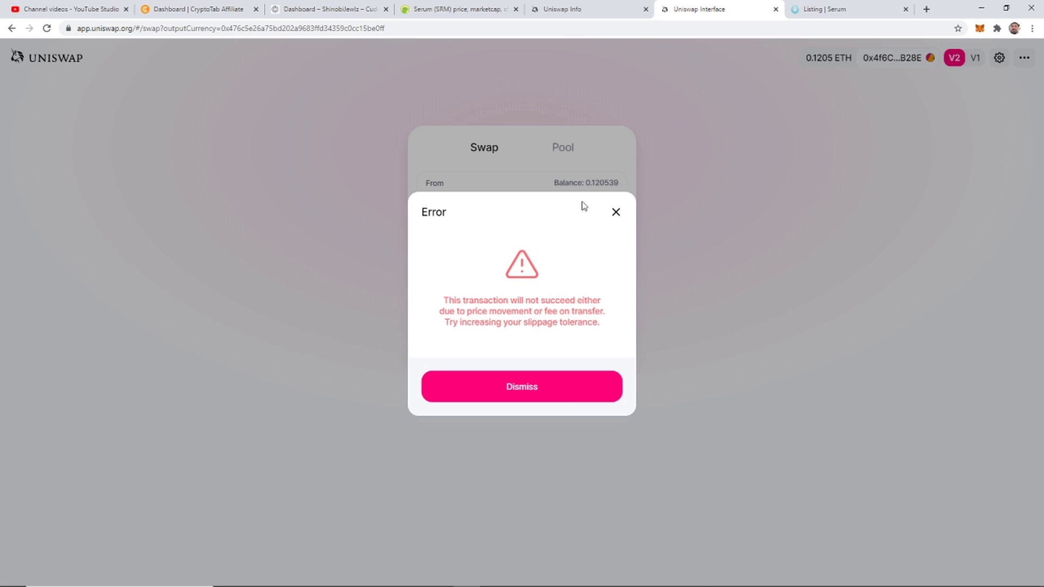
{"action": "left_click", "coordinate": [615, 215]}
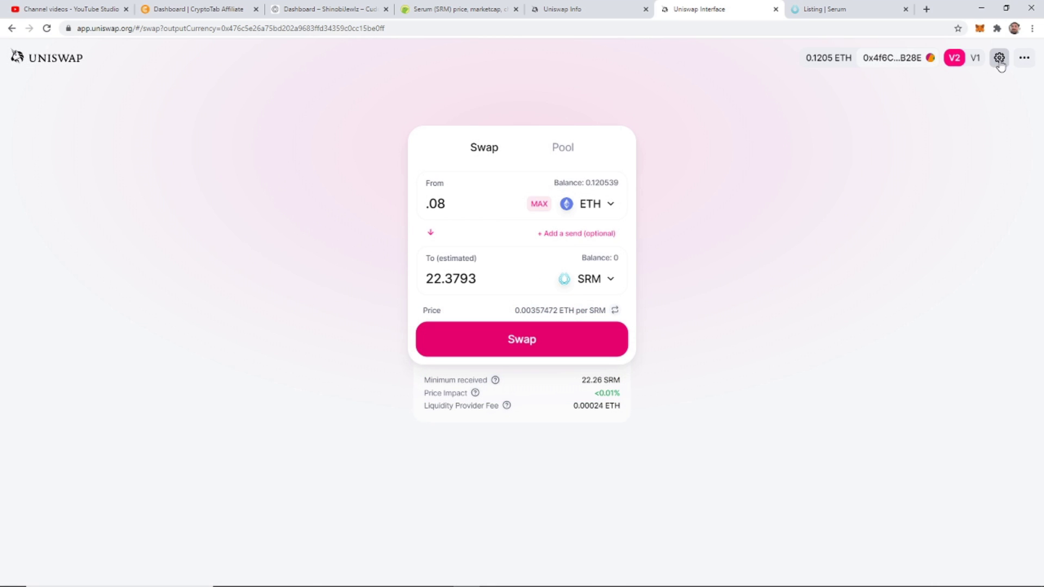
- Set slippage tolerance to 1% and retry the swap, which fails again
{"action": "left_click", "coordinate": [999, 62]}
{"action": "left_click", "coordinate": [915, 125]}
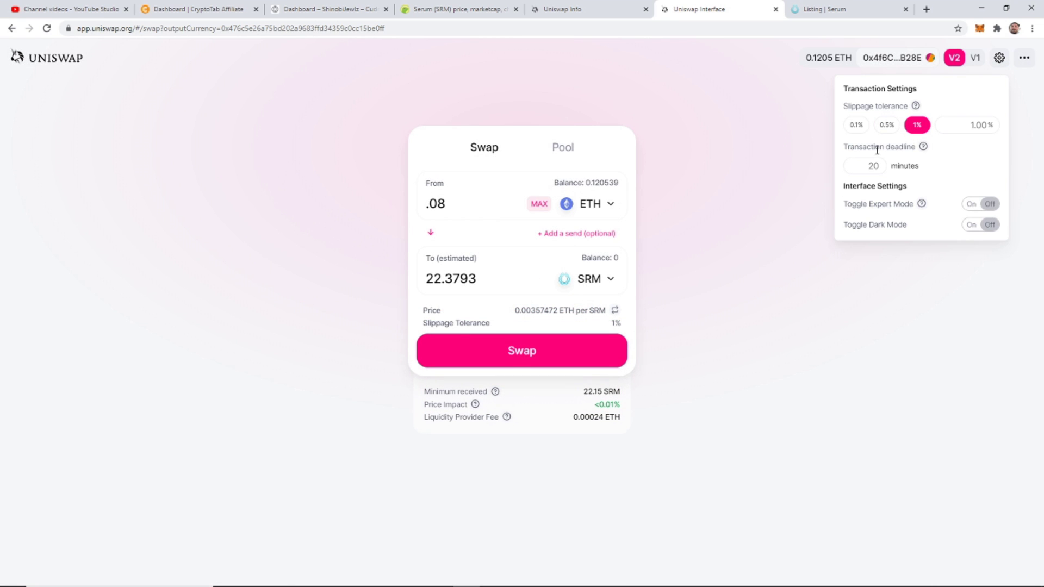
{"action": "left_click", "coordinate": [709, 306]}
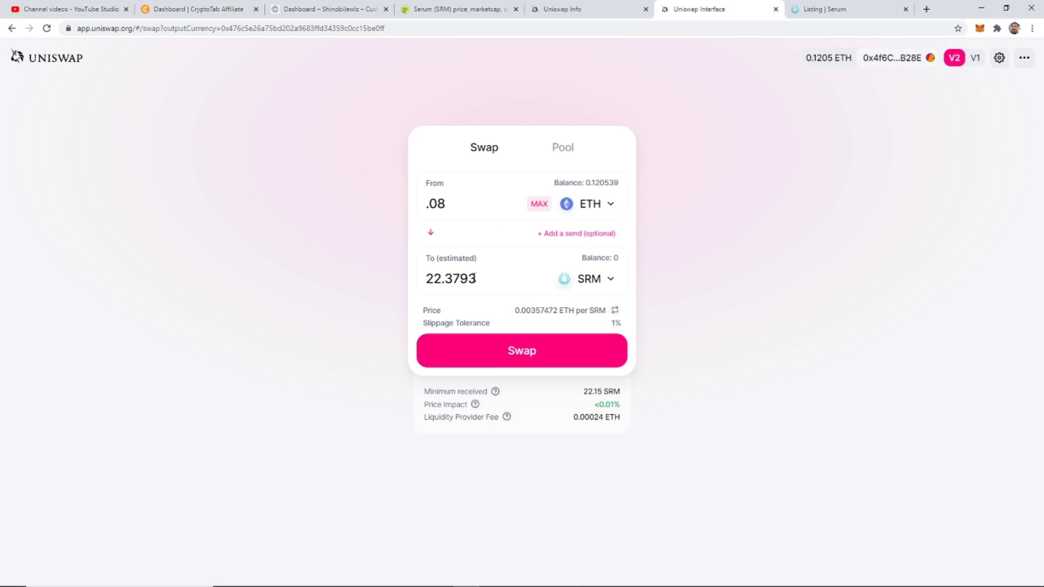
{"action": "left_click", "coordinate": [534, 353]}
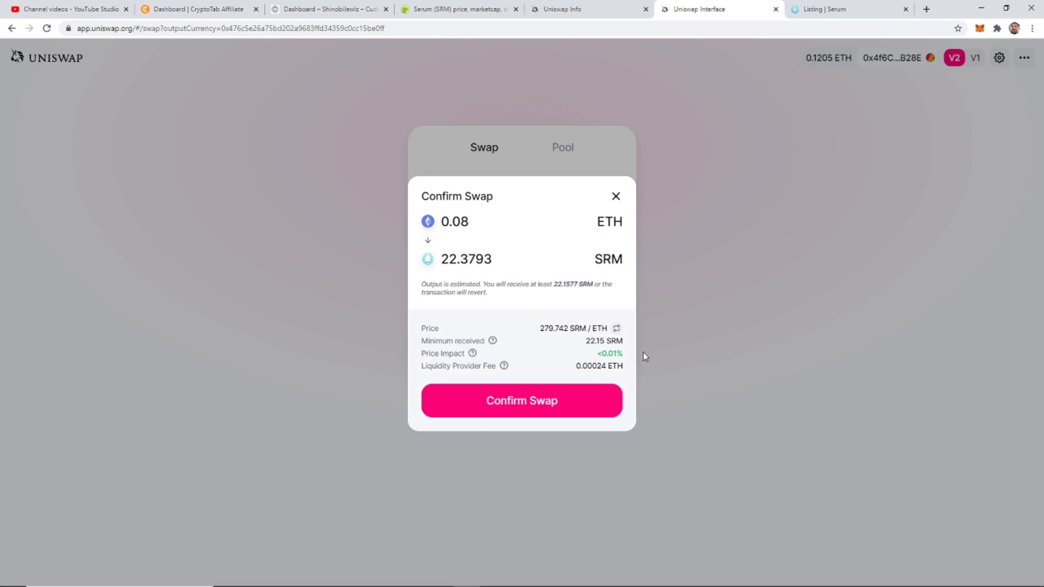
{"action": "left_click", "coordinate": [541, 405]}
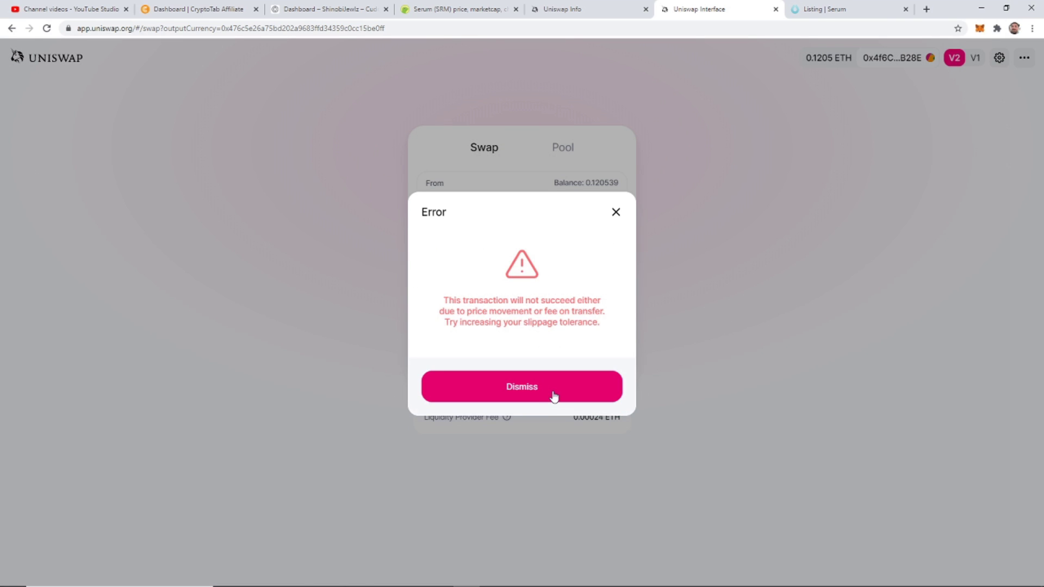
{"action": "left_click", "coordinate": [615, 212]}
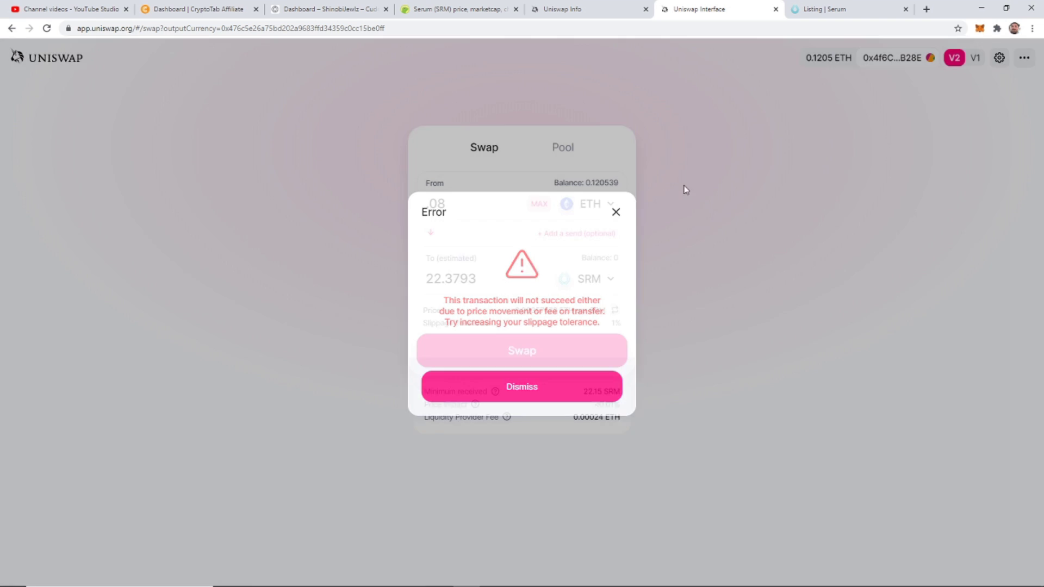
{"action": "left_click", "coordinate": [993, 62]}
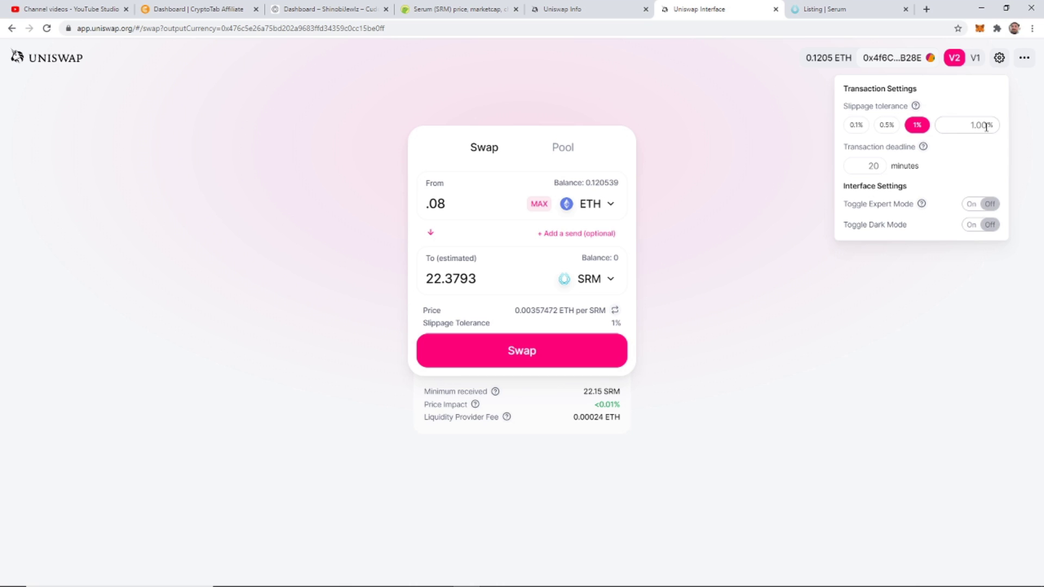
- Set custom slippage to 2%, then confirm the 0.08 ETH to 21.9678 SRM swap in MetaMask
{"action": "left_click", "coordinate": [965, 127]}
{"action": "type", "text": "2"}
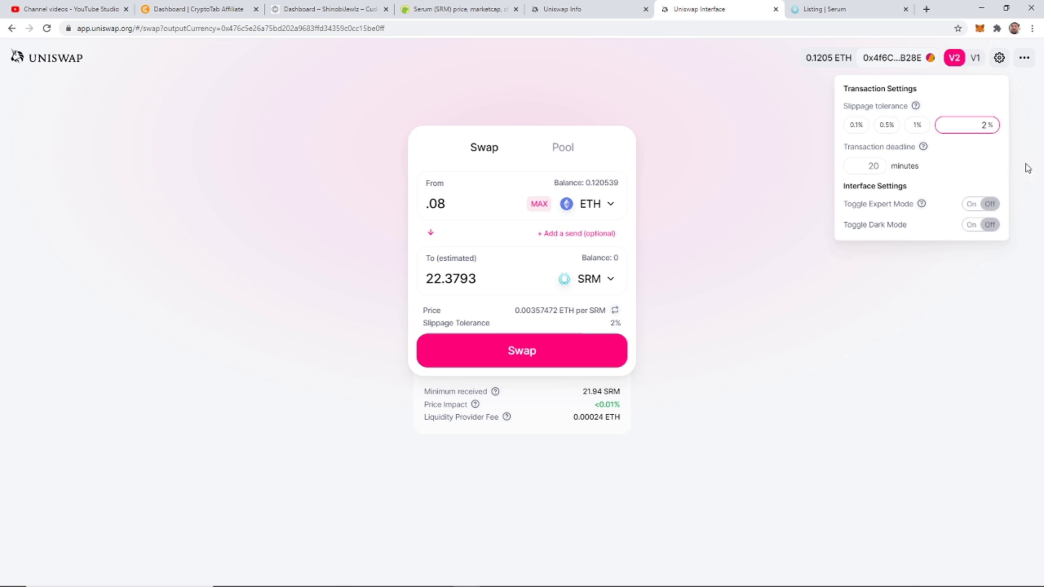
{"action": "left_click", "coordinate": [1027, 168]}
{"action": "left_click", "coordinate": [997, 63]}
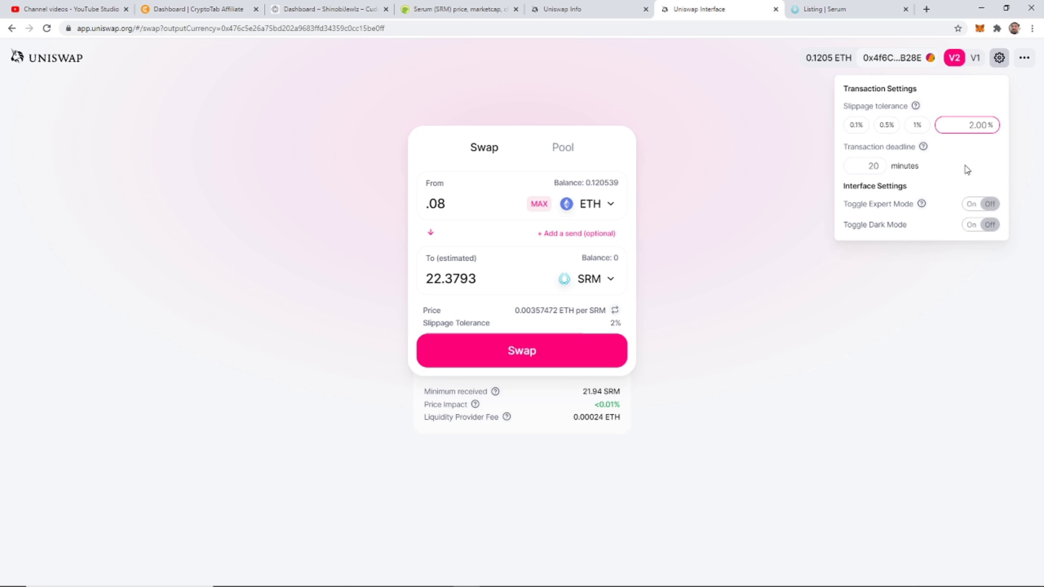
{"action": "left_click", "coordinate": [744, 291]}
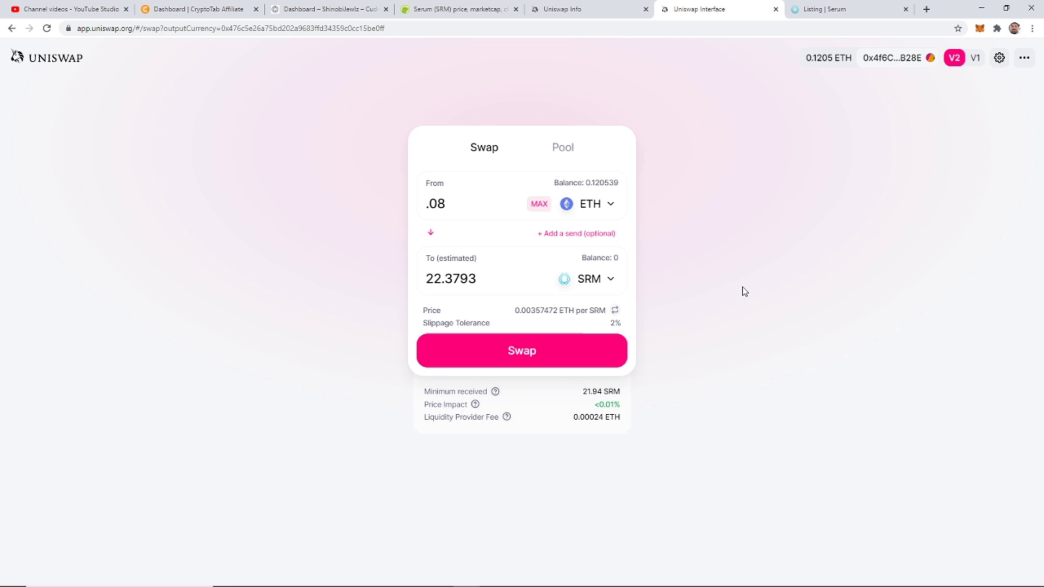
{"action": "left_click", "coordinate": [531, 356]}
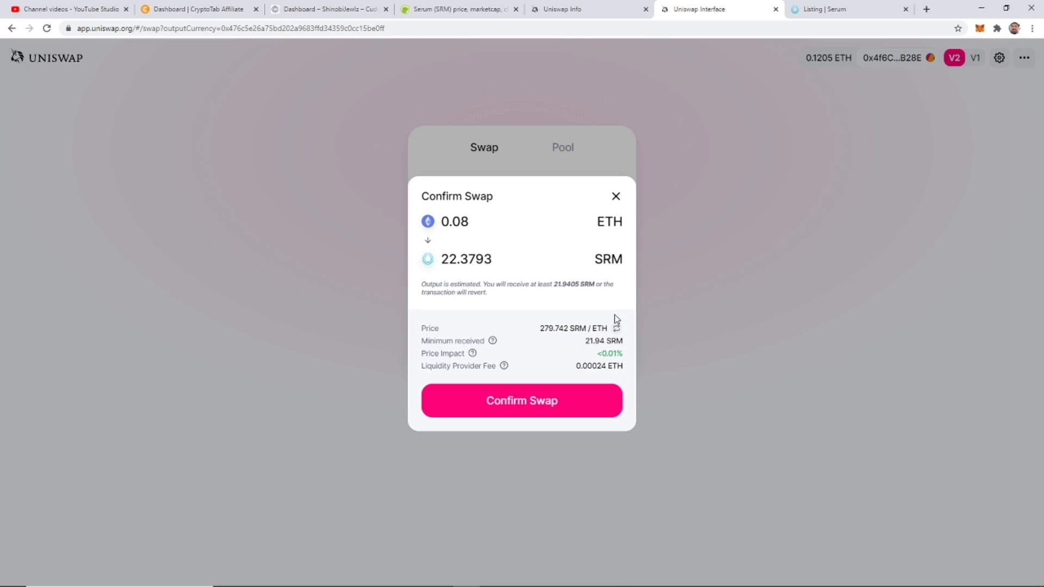
{"action": "left_click", "coordinate": [531, 401]}
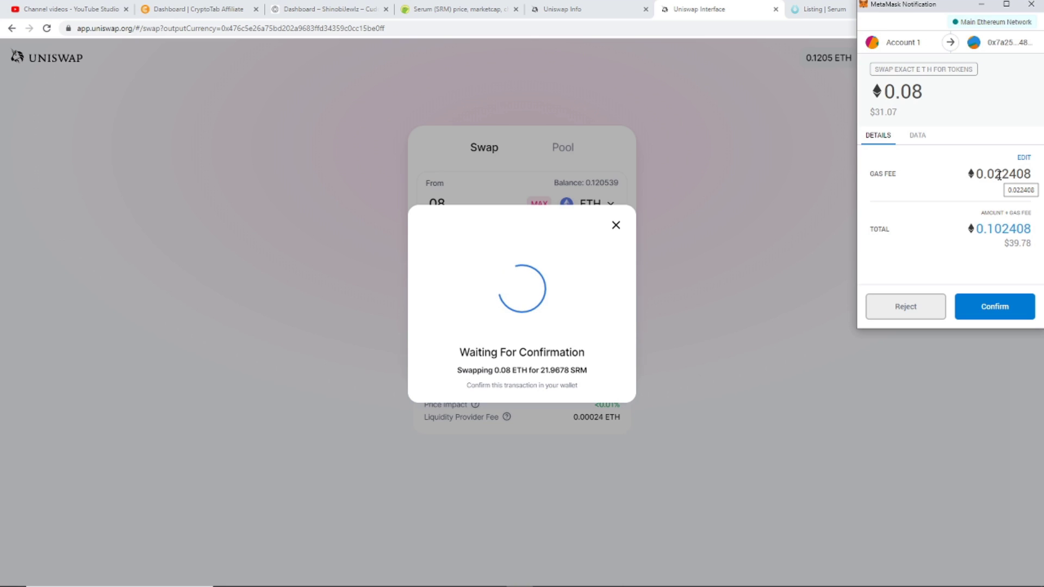
{"action": "mouse_move", "coordinate": [1002, 173]}
{"action": "left_click", "coordinate": [1008, 314]}
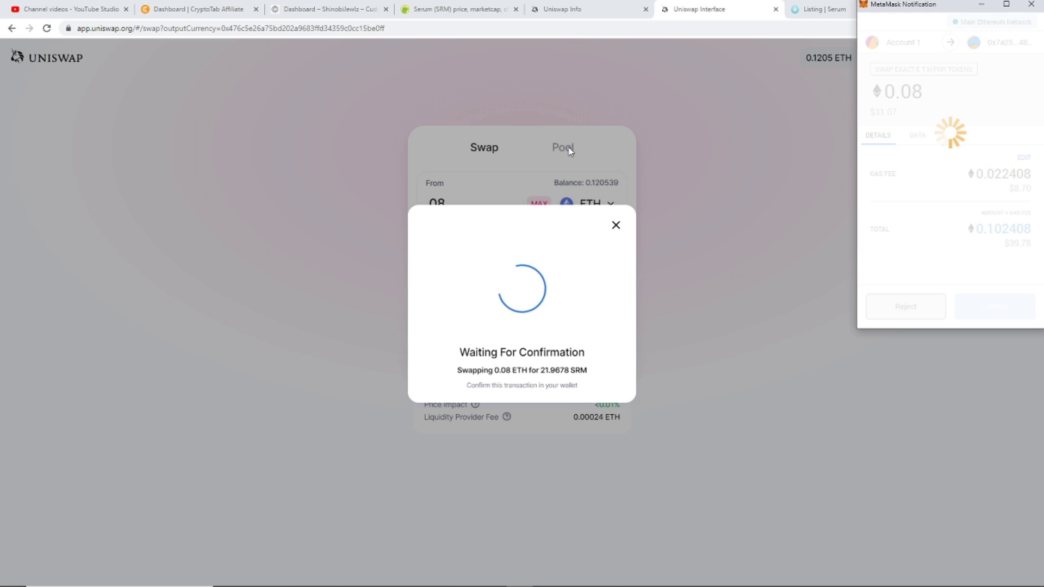
- Open the pending ETH-for-tokens swap from MetaMask on Etherscan
{"action": "left_click", "coordinate": [544, 403]}
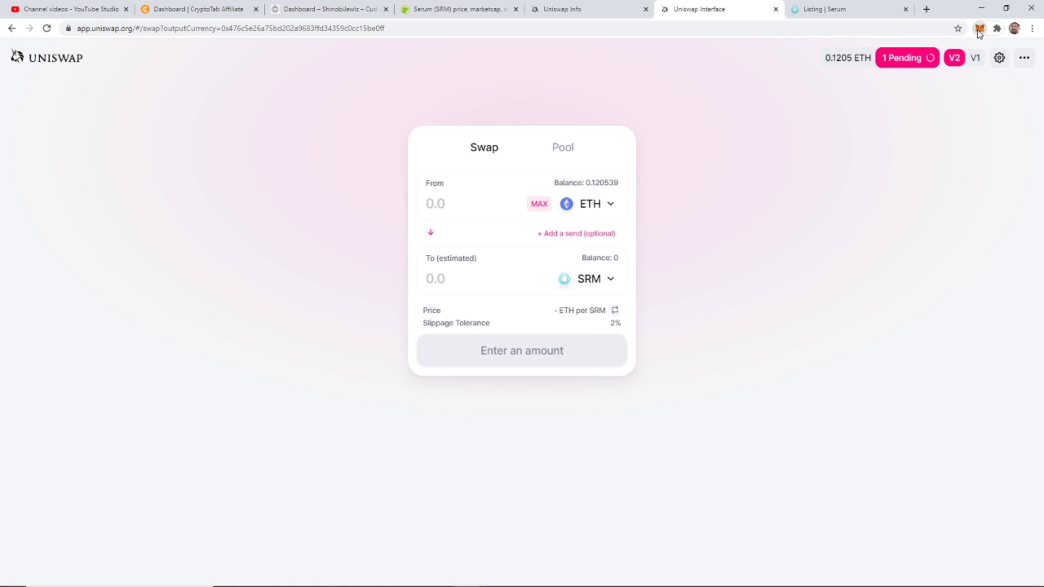
{"action": "left_click", "coordinate": [980, 30]}
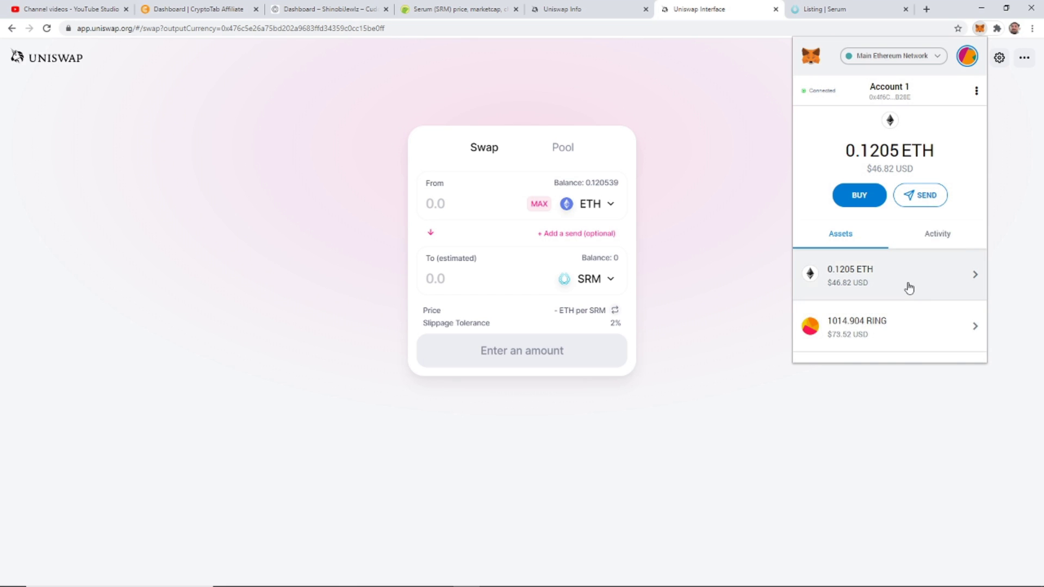
{"action": "left_click", "coordinate": [908, 287]}
{"action": "left_click", "coordinate": [969, 275]}
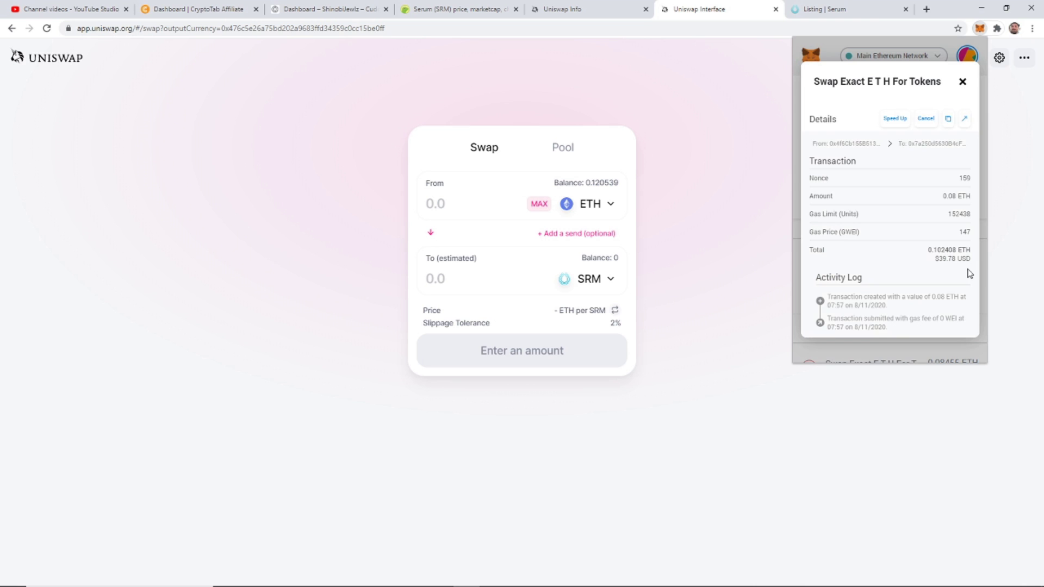
{"action": "left_click", "coordinate": [965, 120]}
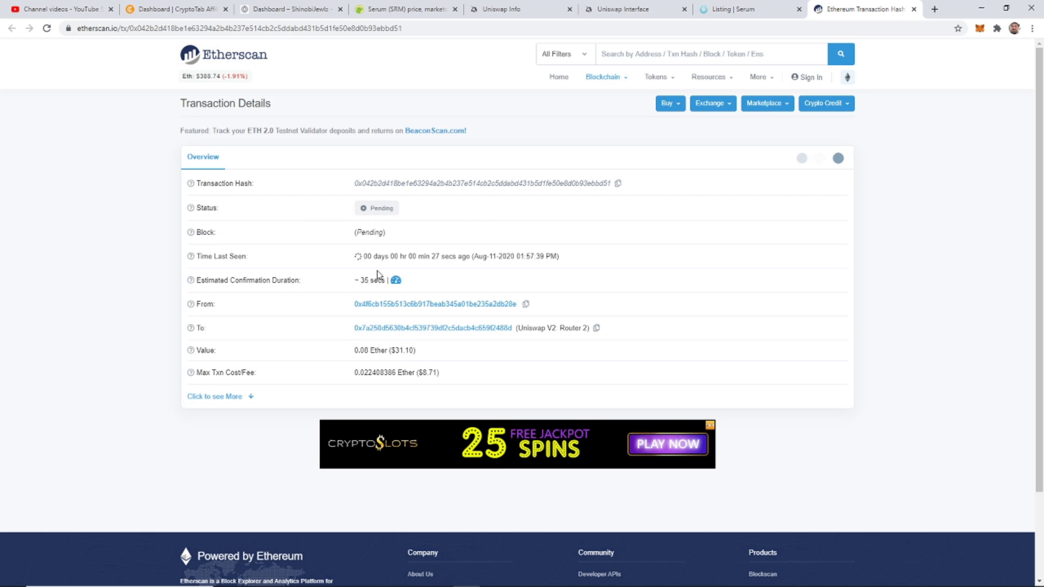
- Reload the Serum stats, open the confirmed 22.4615 SRM swap on Etherscan, then close it
{"action": "left_click", "coordinate": [624, 9]}
{"action": "left_click", "coordinate": [502, 9]}
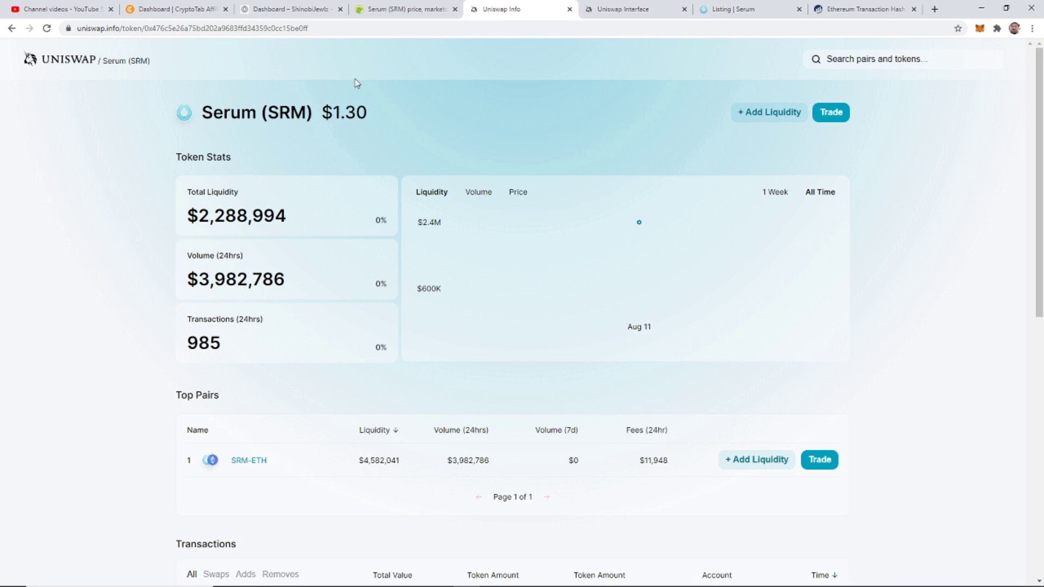
{"action": "left_click", "coordinate": [47, 29]}
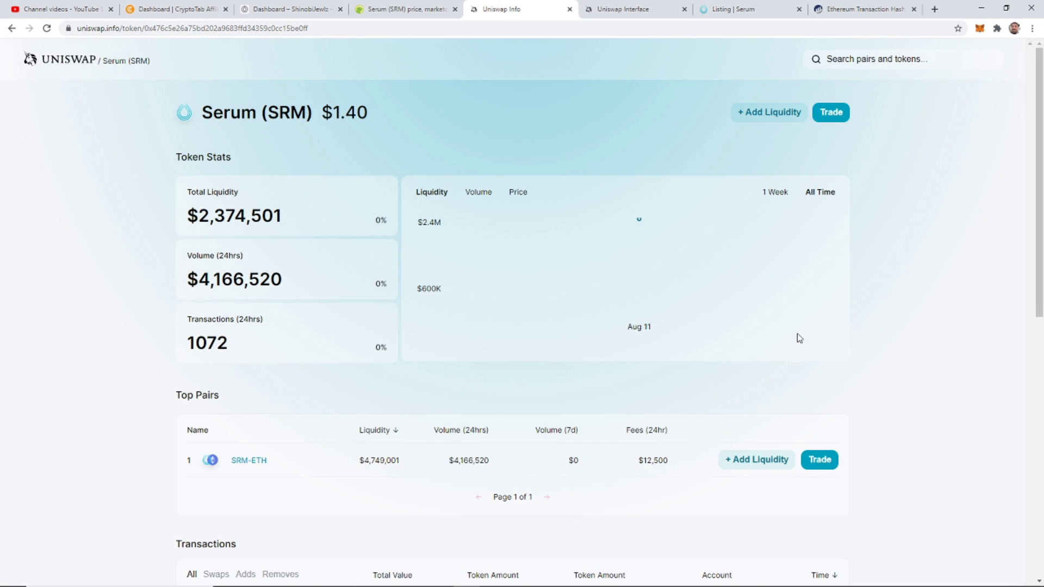
{"action": "left_click", "coordinate": [612, 9]}
{"action": "left_click", "coordinate": [751, 8]}
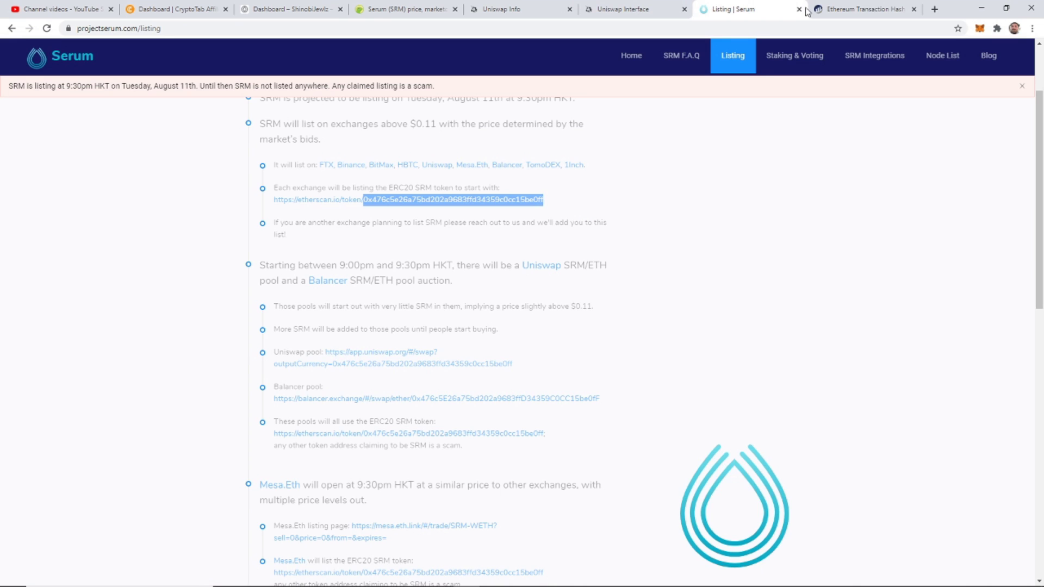
{"action": "left_click", "coordinate": [670, 11]}
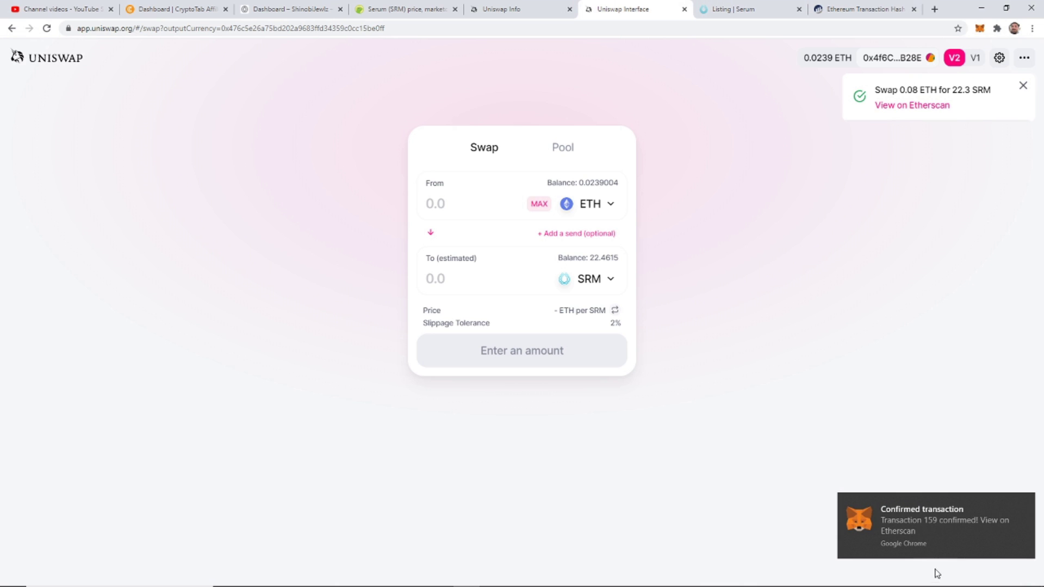
{"action": "left_click", "coordinate": [914, 109]}
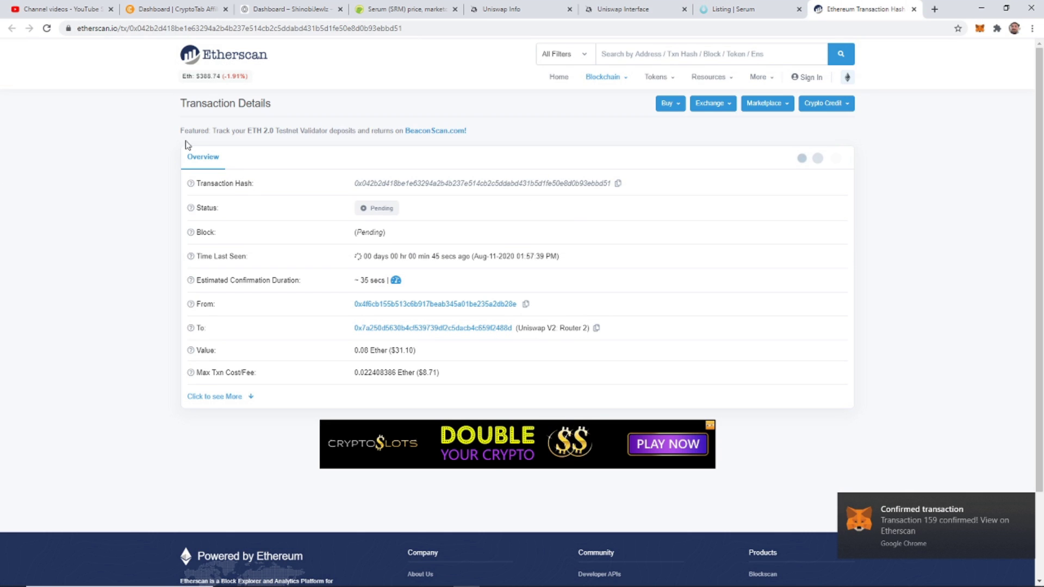
{"action": "left_click", "coordinate": [914, 9]}
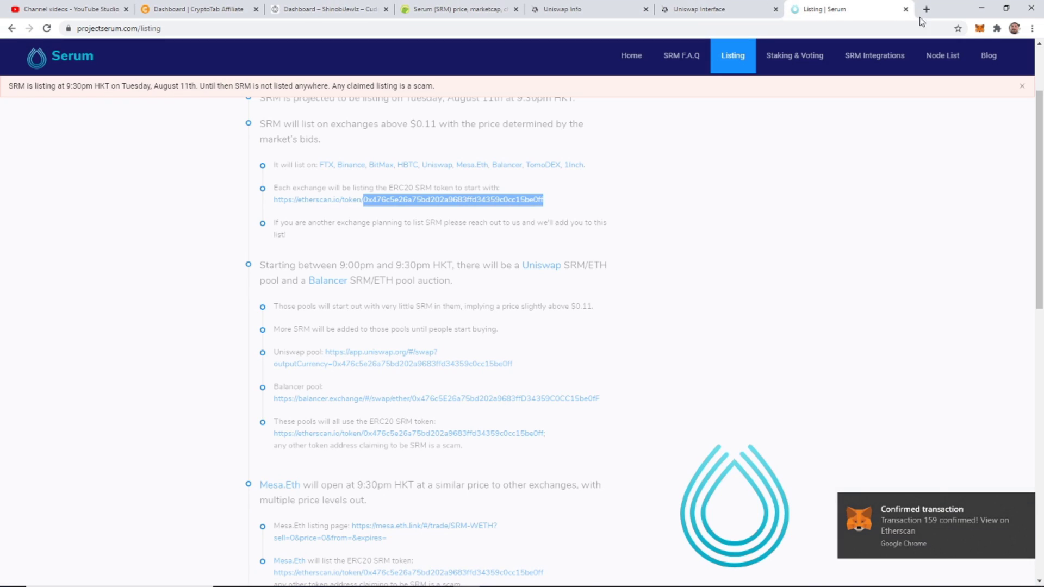
- Copy the SRM contract address from the Uniswap Info page URL
{"action": "left_click", "coordinate": [980, 30]}
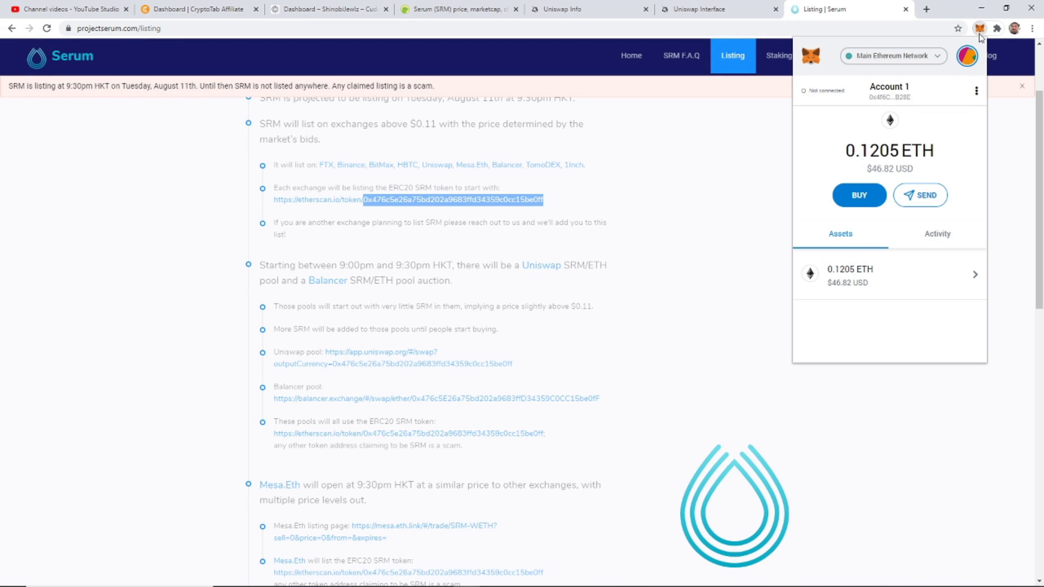
{"action": "scroll", "coordinate": [910, 312], "scroll_direction": "down", "scroll_amount": 5}
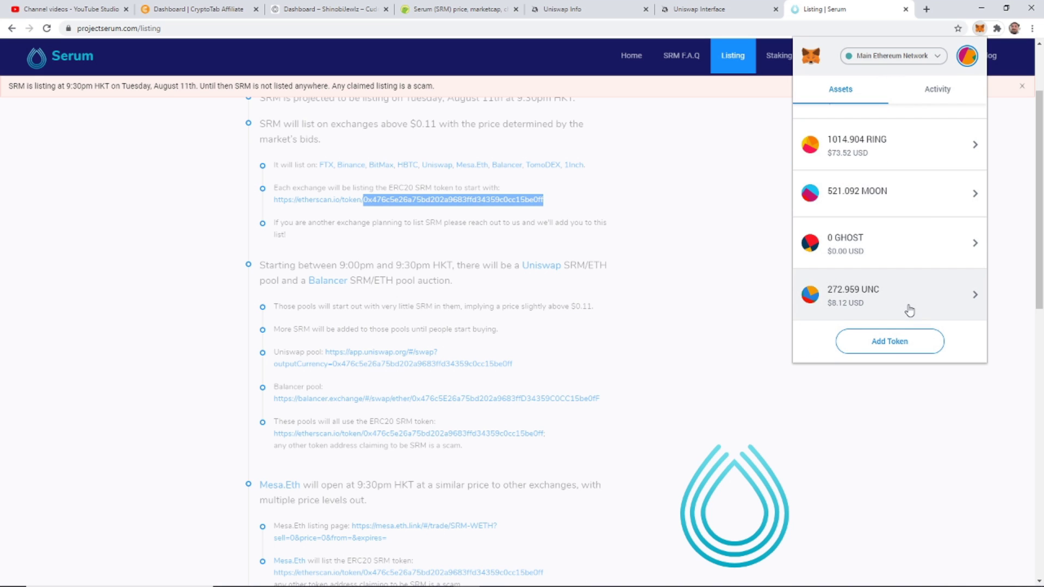
{"action": "scroll", "coordinate": [932, 299], "scroll_direction": "up", "scroll_amount": 2}
{"action": "scroll", "coordinate": [933, 298], "scroll_direction": "up", "scroll_amount": 1}
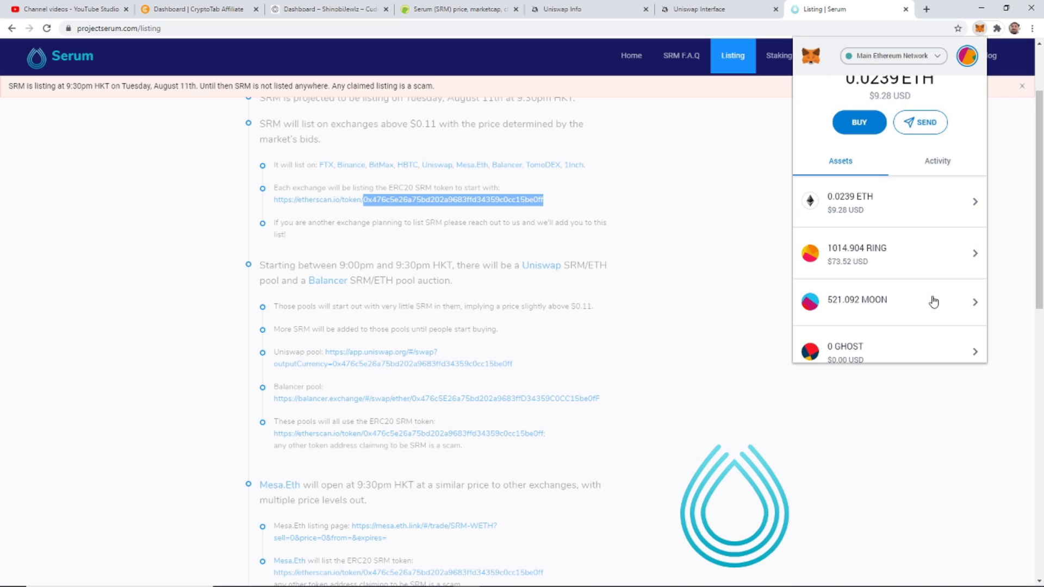
{"action": "scroll", "coordinate": [933, 298], "scroll_direction": "down", "scroll_amount": 1}
{"action": "scroll", "coordinate": [933, 299], "scroll_direction": "down", "scroll_amount": 1}
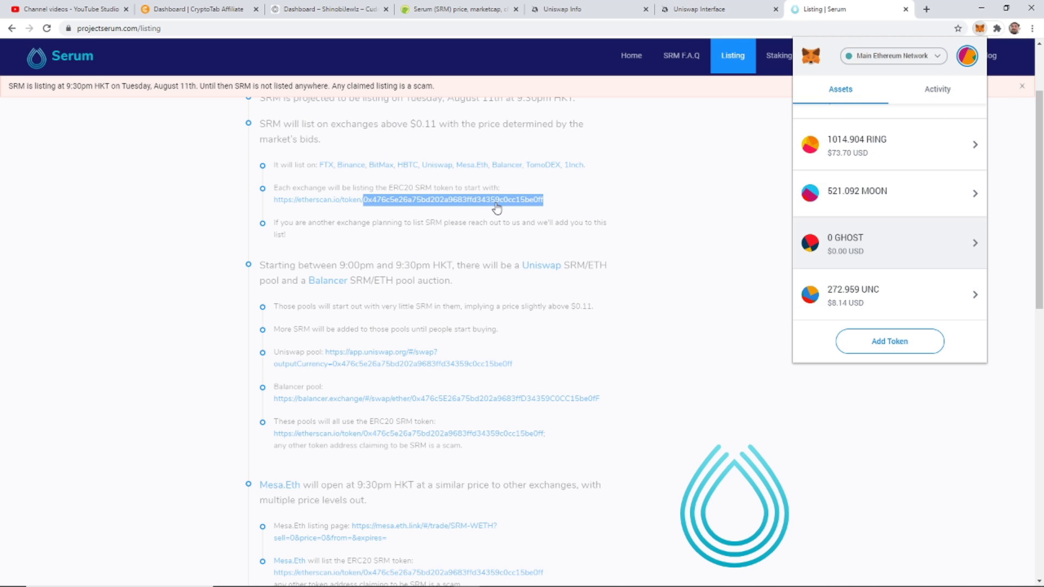
{"action": "left_click", "coordinate": [699, 12]}
{"action": "left_click", "coordinate": [611, 10]}
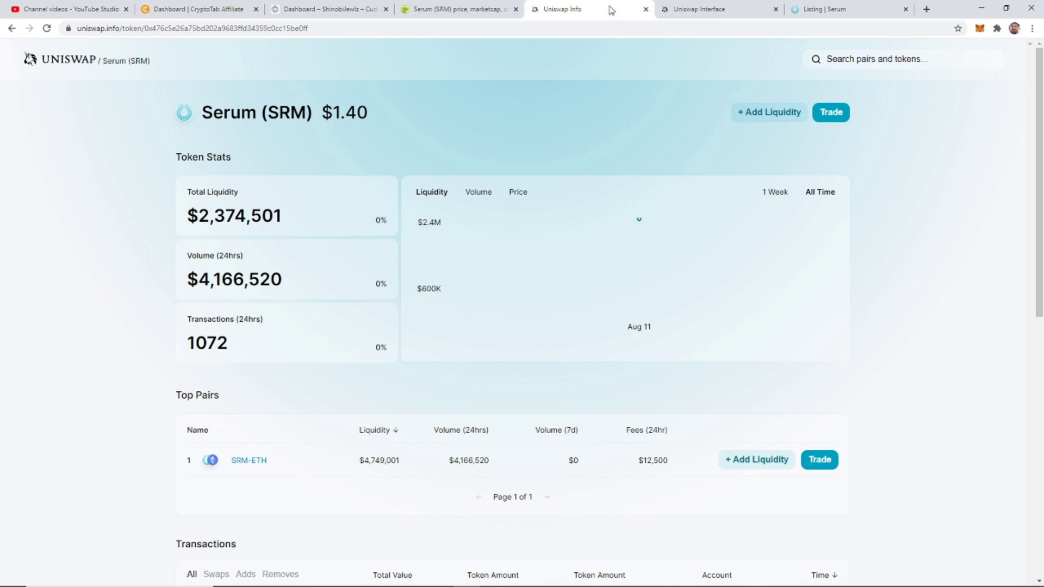
{"action": "left_click_drag", "start_coordinate": [149, 31], "coordinate": [329, 28]}
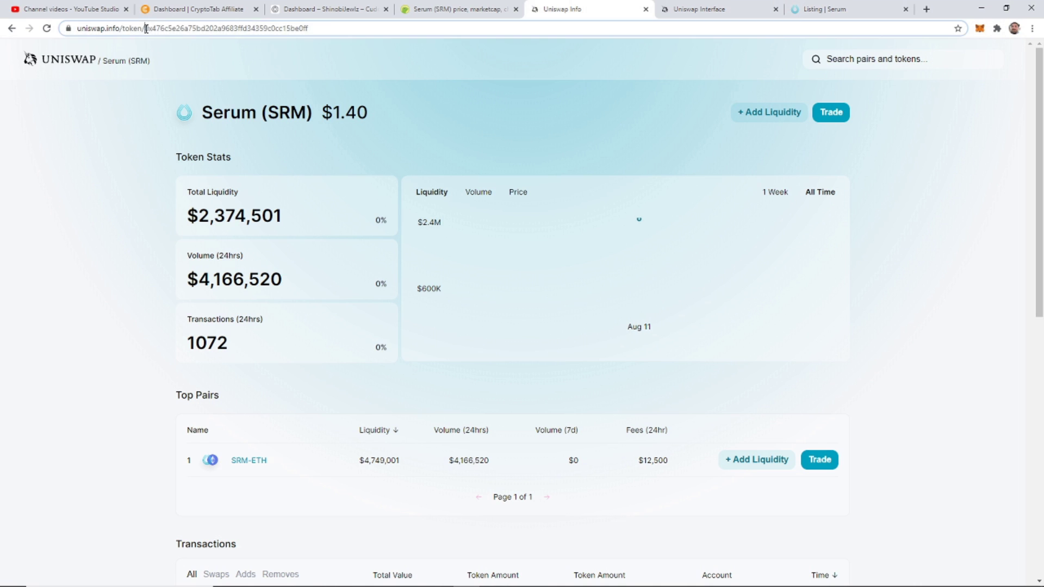
{"action": "right_click", "coordinate": [286, 32]}
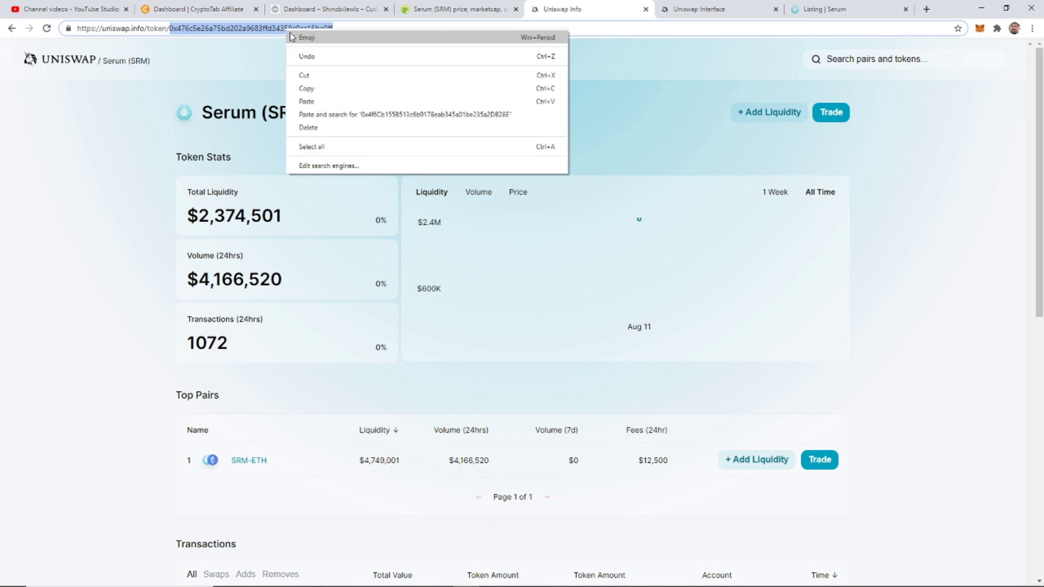
{"action": "left_click", "coordinate": [304, 87]}
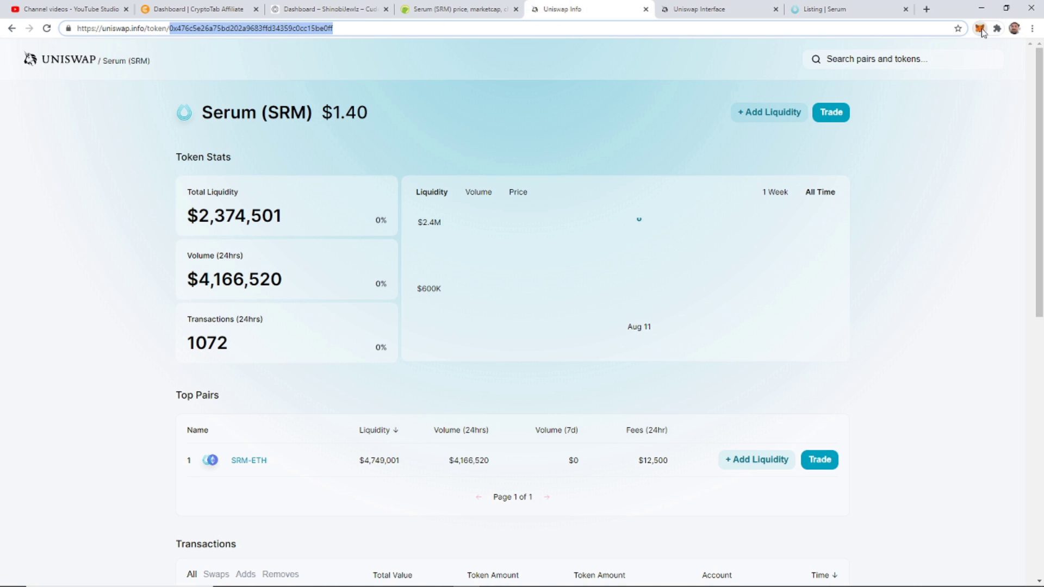
- Add SRM as a custom token in MetaMask using the pasted address, showing 22.461 SRM
{"action": "left_click", "coordinate": [981, 28]}
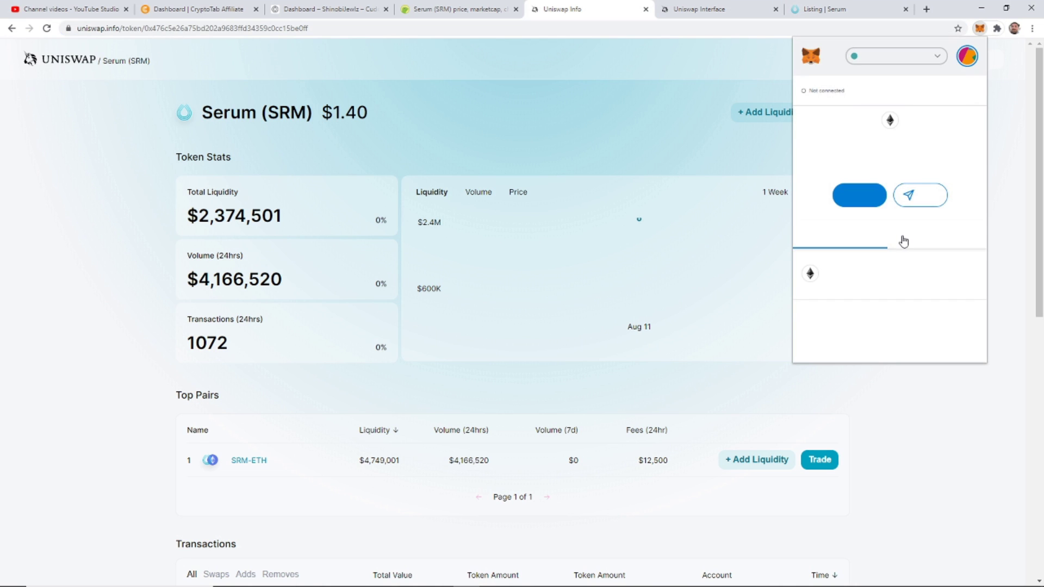
{"action": "scroll", "coordinate": [882, 261], "scroll_direction": "down", "scroll_amount": 3}
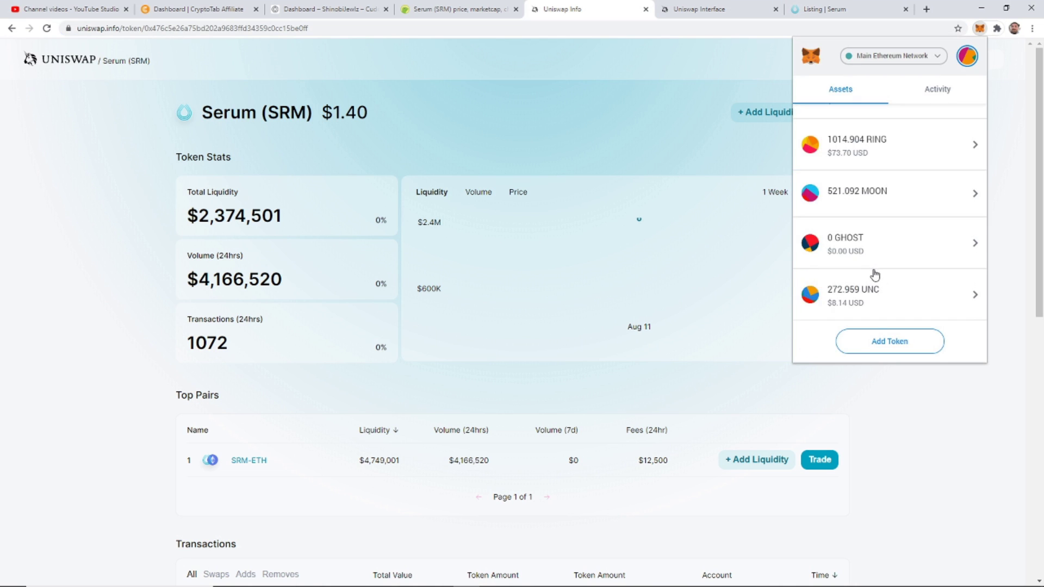
{"action": "left_click", "coordinate": [889, 351]}
{"action": "left_click", "coordinate": [882, 122]}
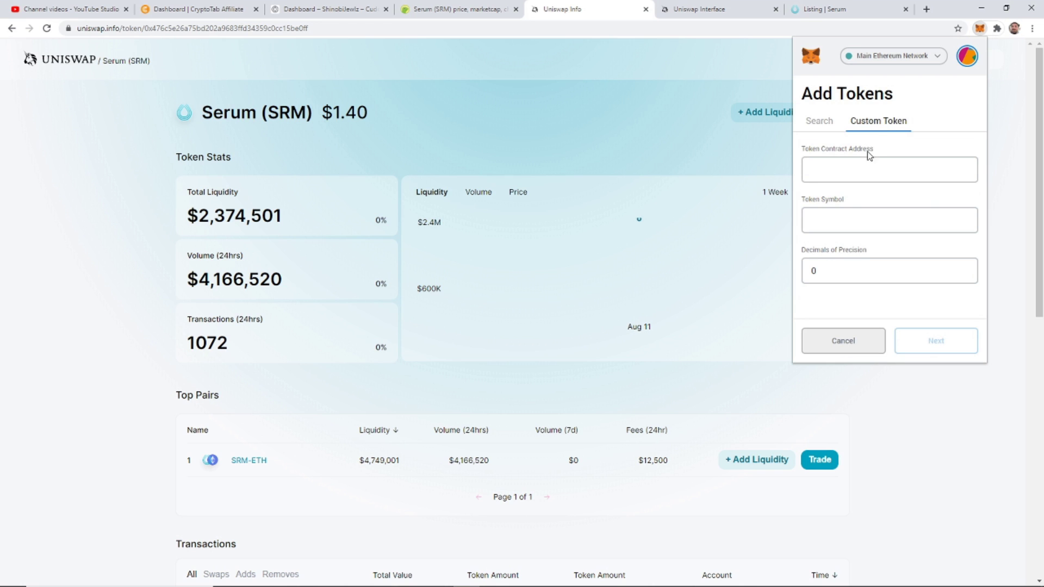
{"action": "left_click", "coordinate": [840, 166]}
{"action": "right_click", "coordinate": [840, 166]}
{"action": "left_click", "coordinate": [870, 256]}
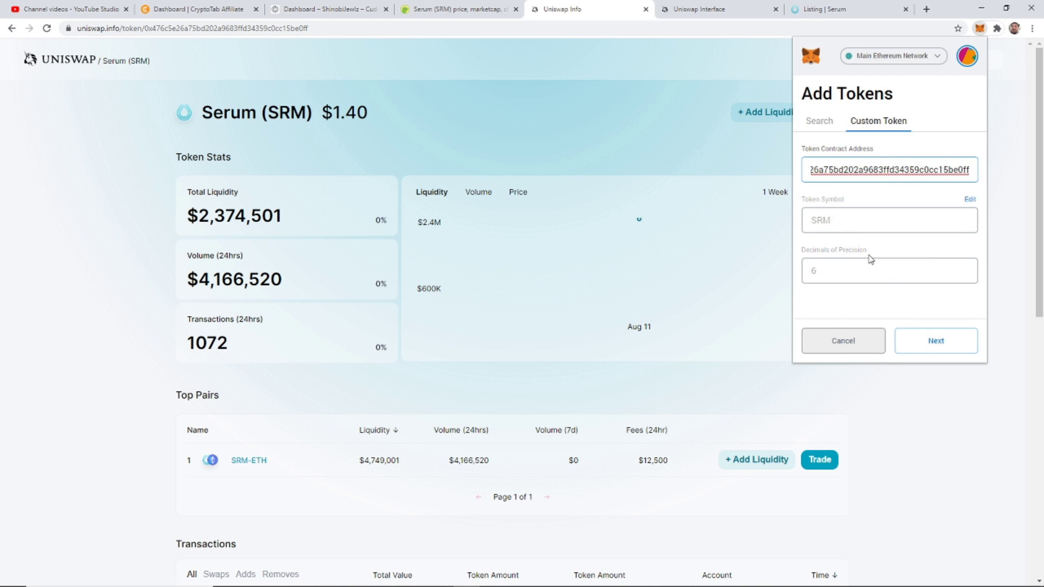
{"action": "left_click", "coordinate": [904, 308]}
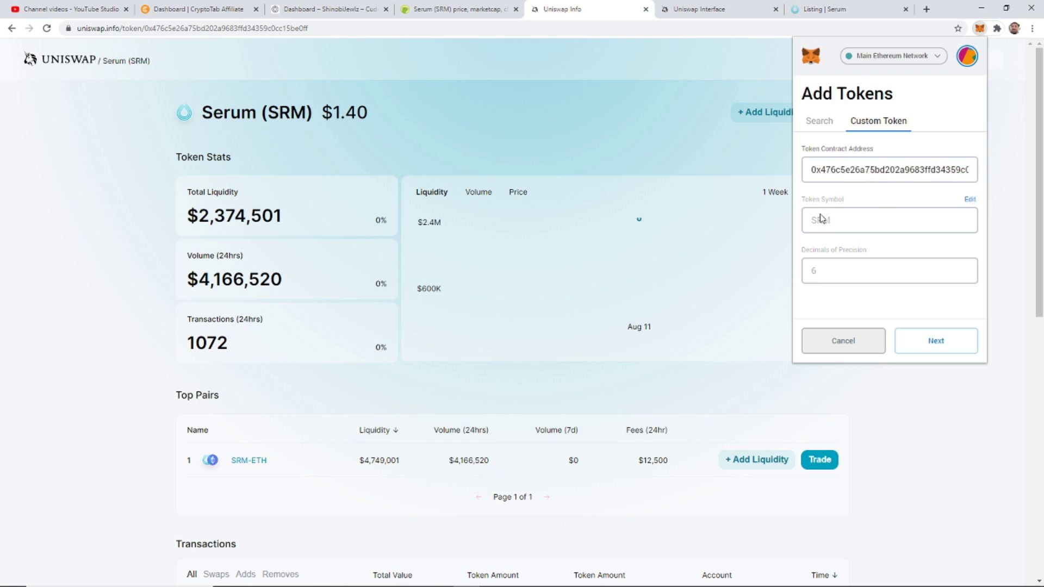
{"action": "left_click", "coordinate": [937, 343]}
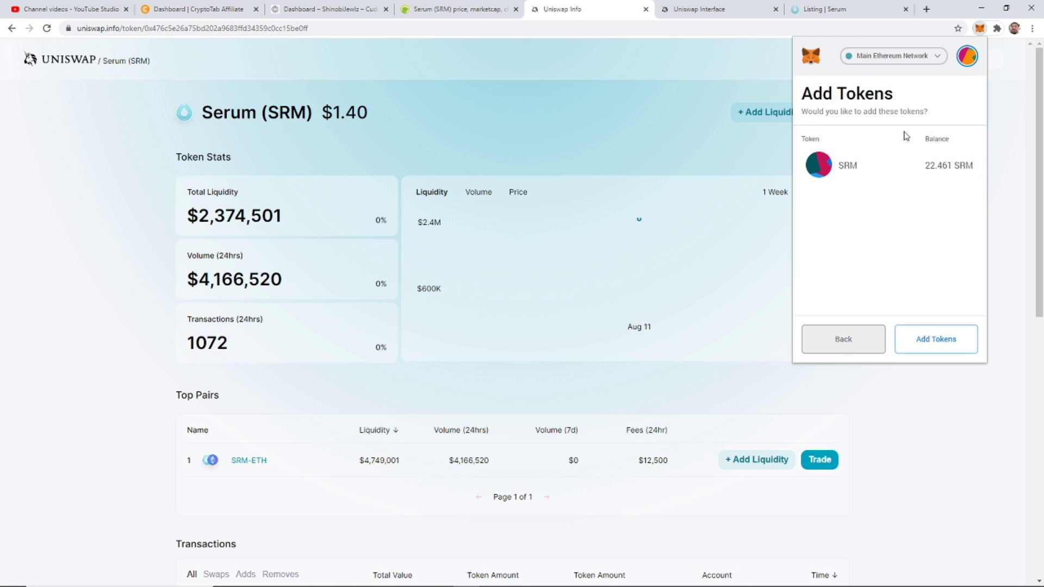
{"action": "left_click", "coordinate": [929, 348]}
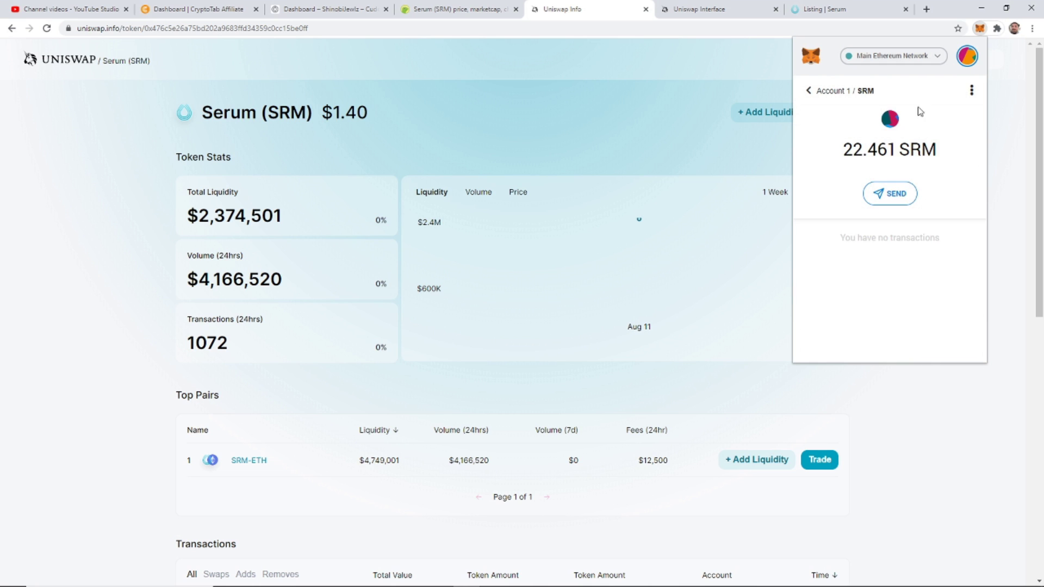
{"action": "left_click", "coordinate": [808, 91]}
{"action": "scroll", "coordinate": [910, 203], "scroll_direction": "down", "scroll_amount": 1}
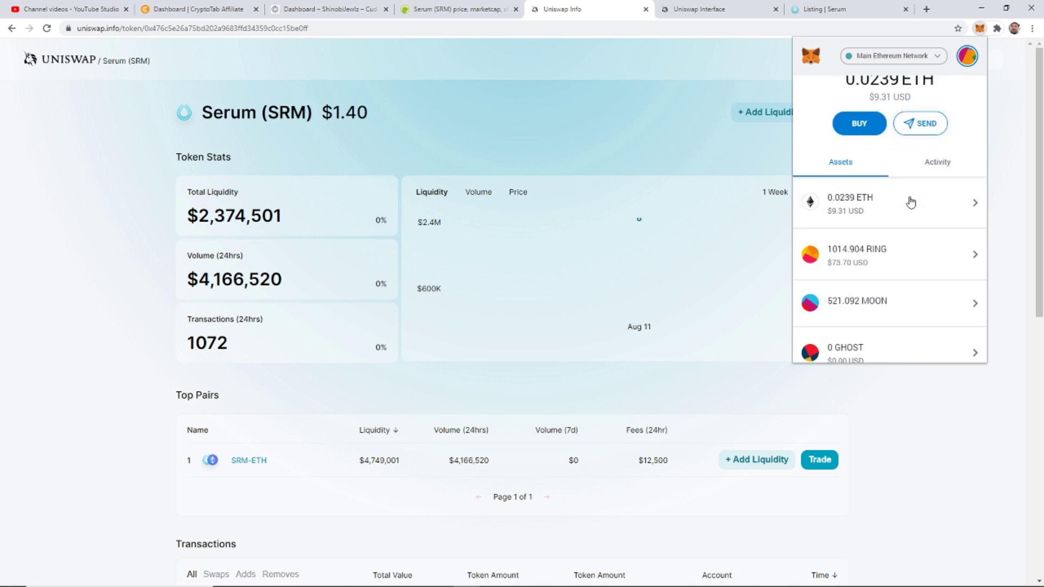
{"action": "scroll", "coordinate": [923, 221], "scroll_direction": "down", "scroll_amount": 2}
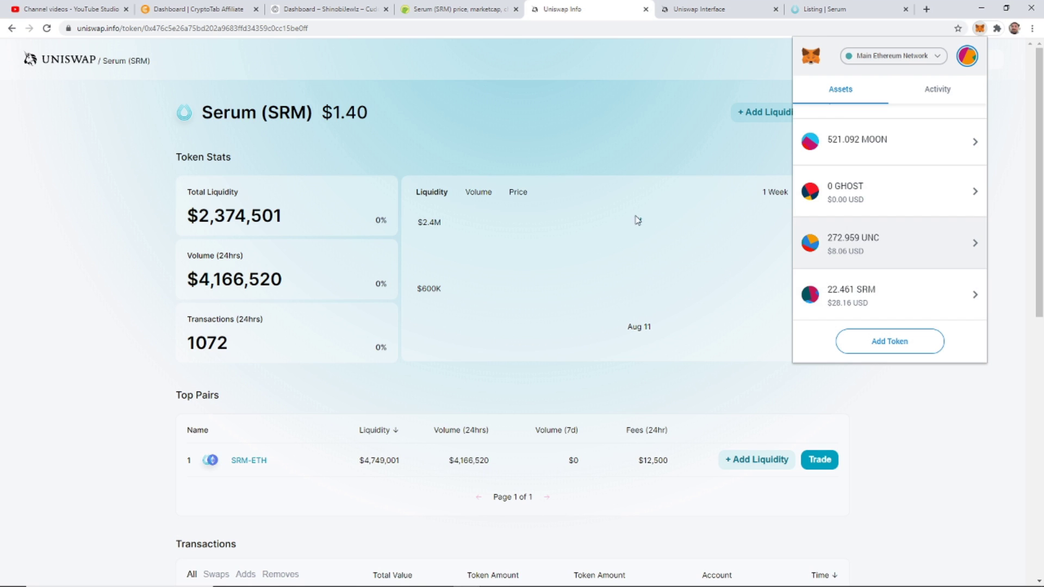
- Dismiss the MetaMask popup to reveal the Serum page at $1.40
{"action": "mouse_move", "coordinate": [639, 245]}
{"action": "left_click", "coordinate": [975, 475]}
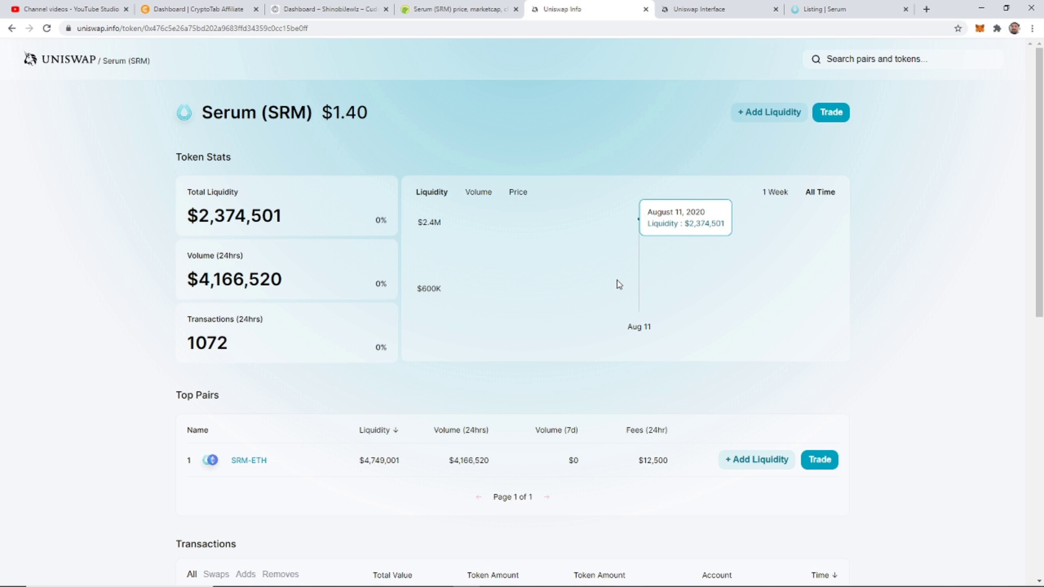
{"action": "mouse_move", "coordinate": [386, 581]}
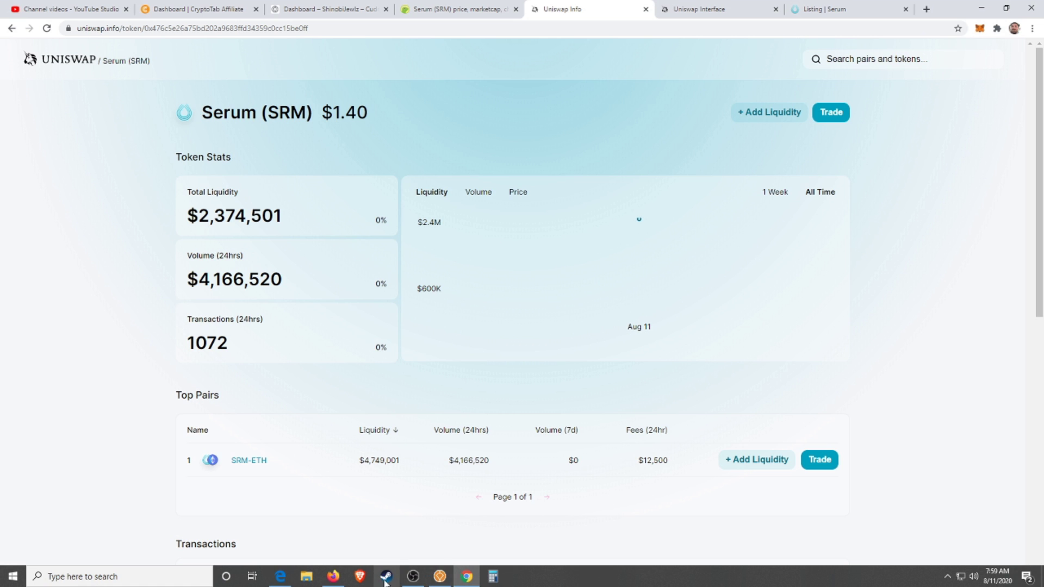
- Bring the OBS Studio window up from the Windows taskbar
{"action": "left_click", "coordinate": [413, 577]}
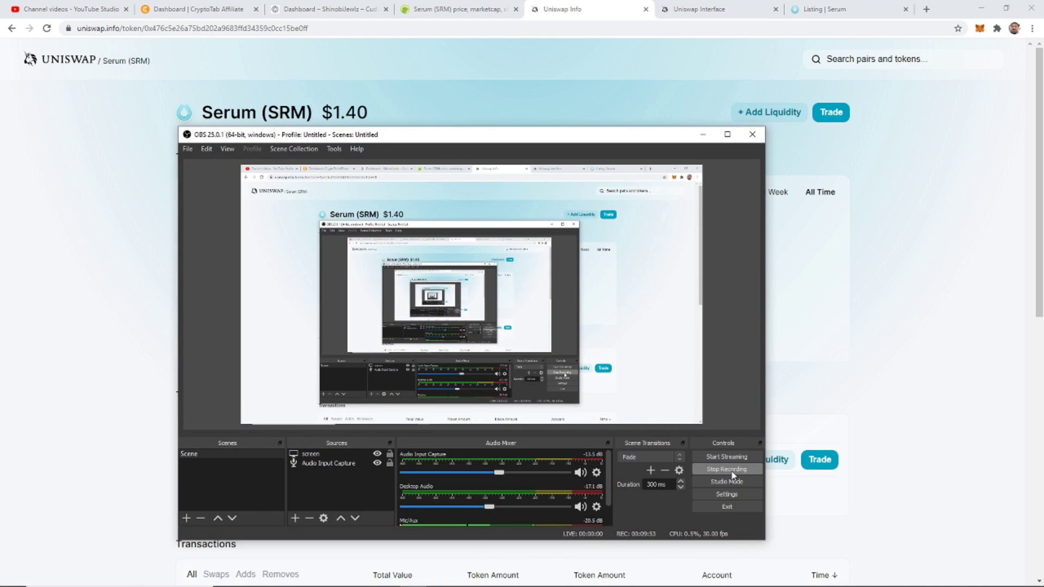